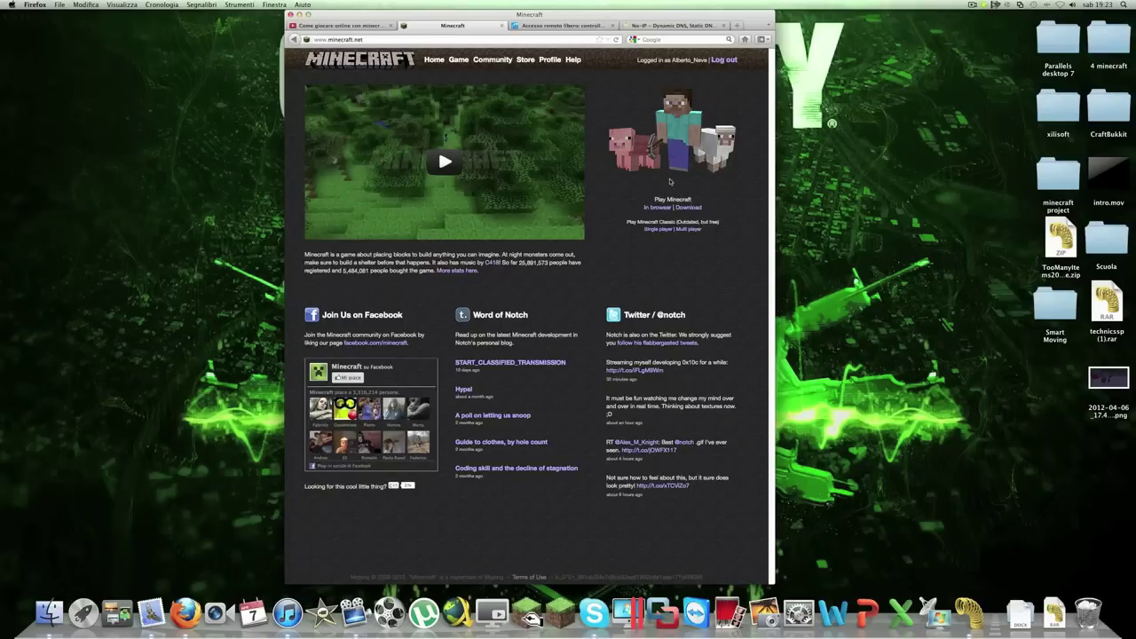
Download minecraft_server.jar from the Minecraft download page, saving it to disk, and minimize Firefox
{"action": "left_click", "coordinate": [689, 209]}
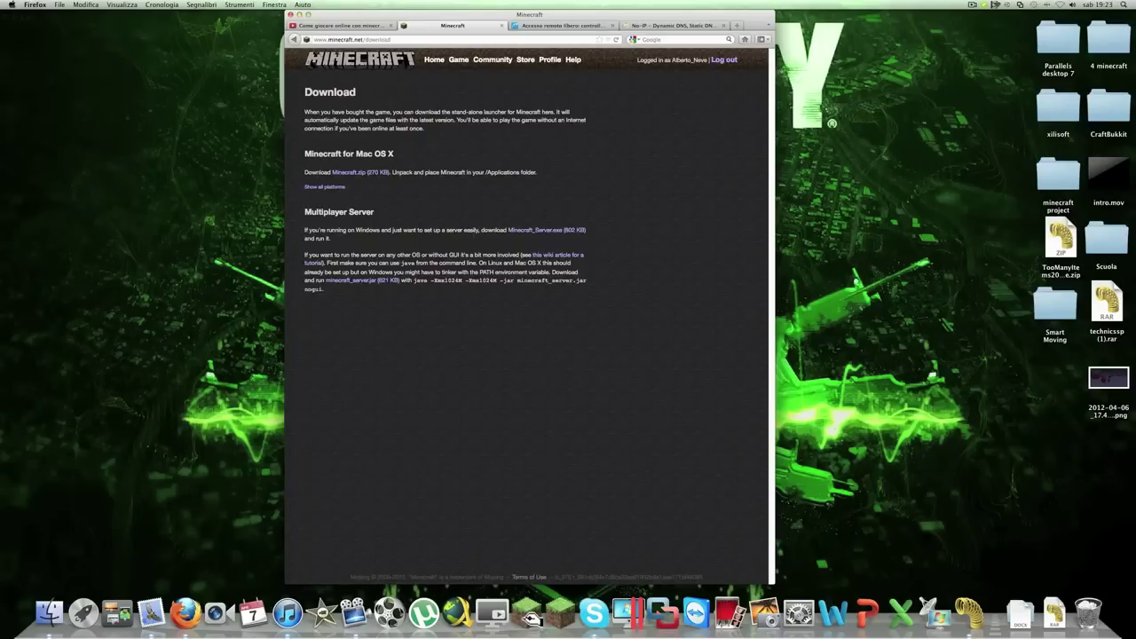
{"action": "left_click", "coordinate": [351, 281]}
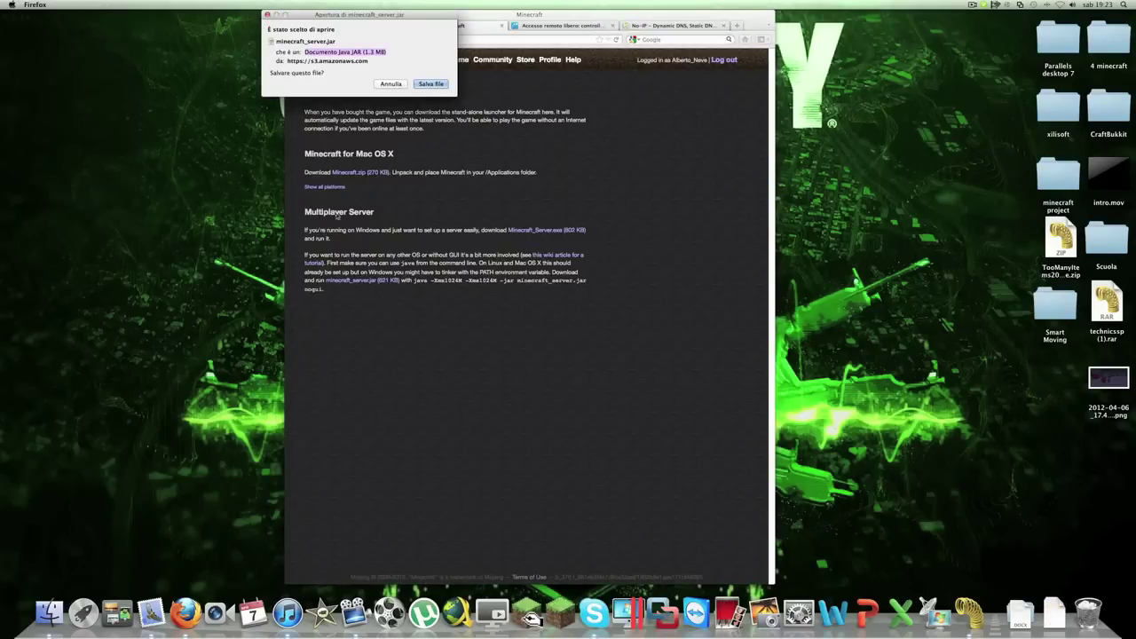
{"action": "left_click", "coordinate": [429, 83]}
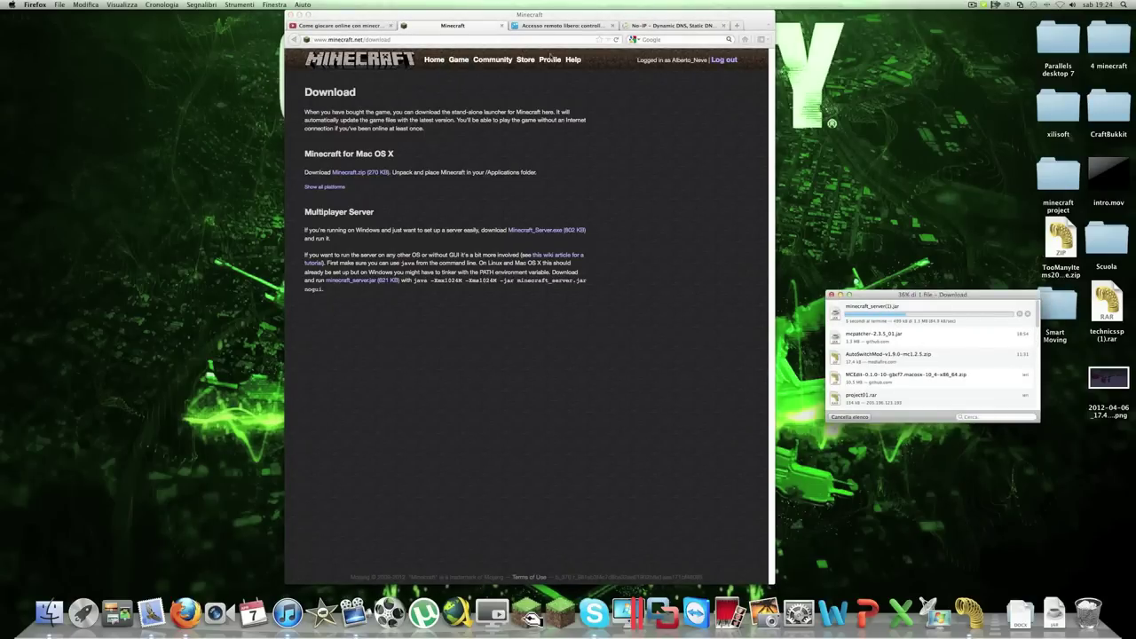
{"action": "left_click", "coordinate": [299, 15]}
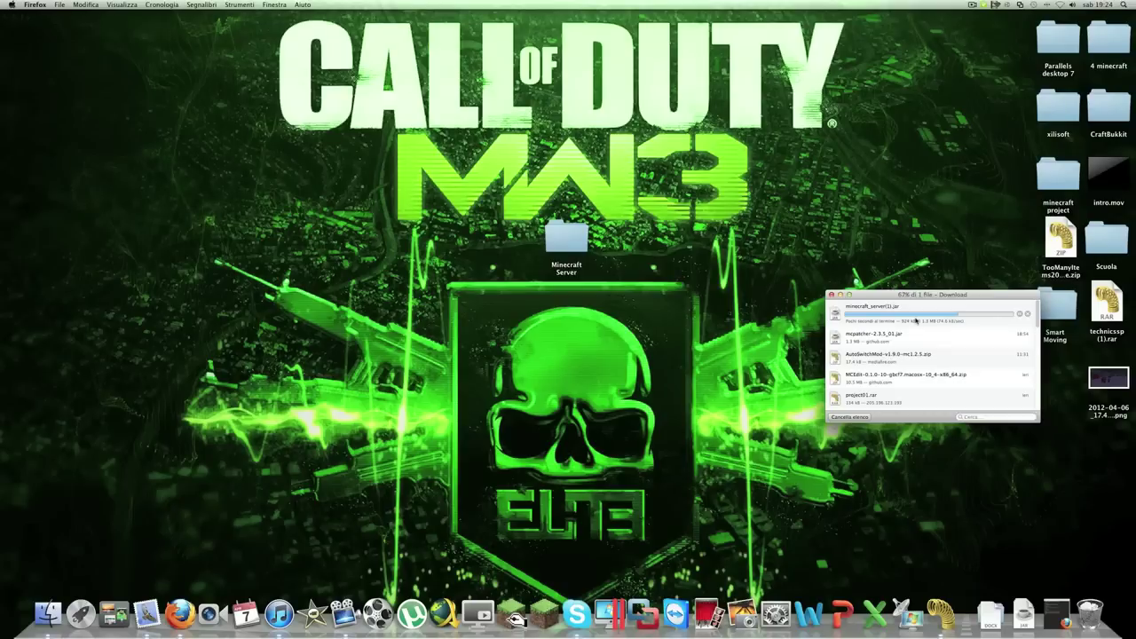
Drag the downloaded server jar from the Downloads stack onto the desktop
{"action": "key", "text": "super+w"}
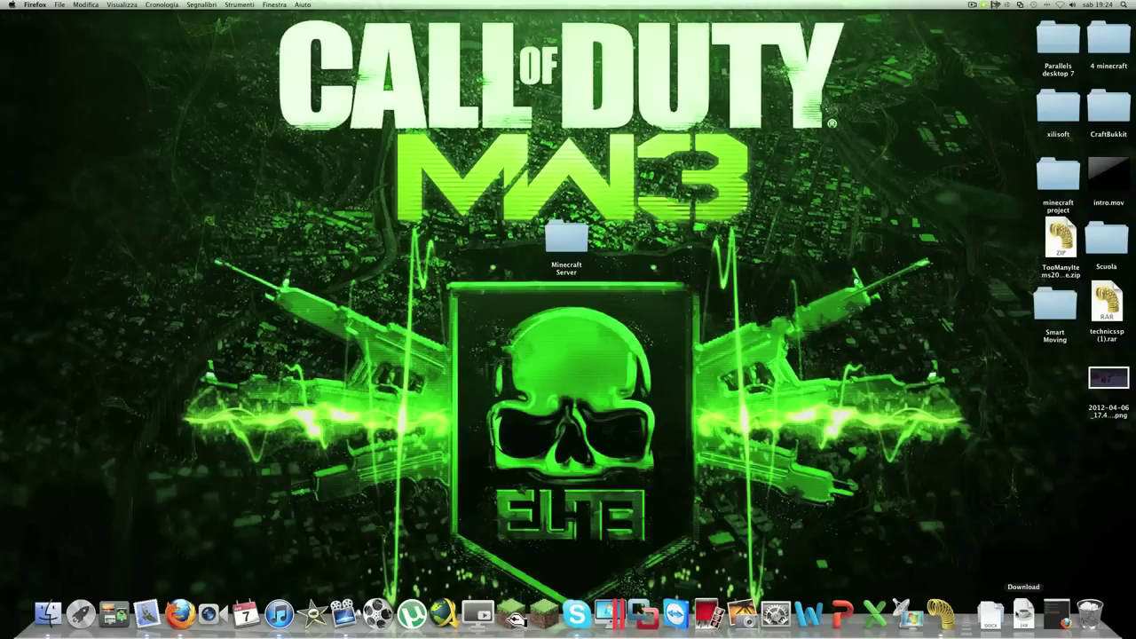
{"action": "left_click", "coordinate": [1022, 610]}
{"action": "left_click", "coordinate": [1022, 604]}
{"action": "left_click_drag", "start_coordinate": [763, 302], "coordinate": [762, 302]}
Rename the jar to minecraft_server.jar, removing the '(1)', and move it into Minecraft Server
{"action": "key", "text": "Return"}
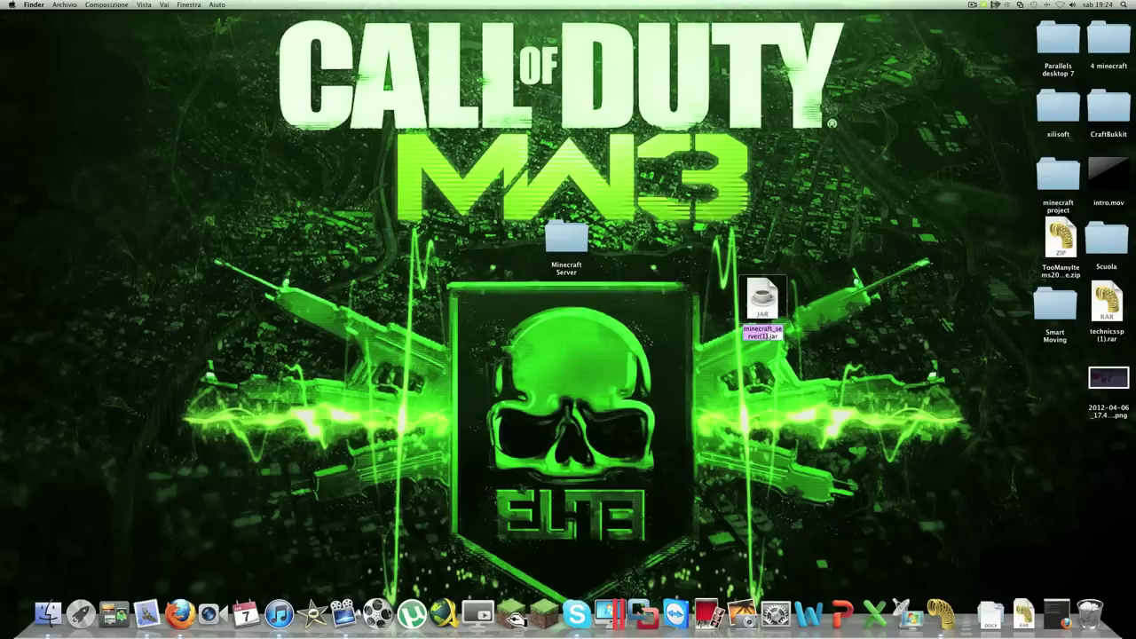
{"action": "key", "text": "Right"}
{"action": "key", "text": "BackSpace"}
{"action": "key", "text": "BackSpace"}
{"action": "key", "text": "BackSpace"}
{"action": "left_click", "coordinate": [760, 343]}
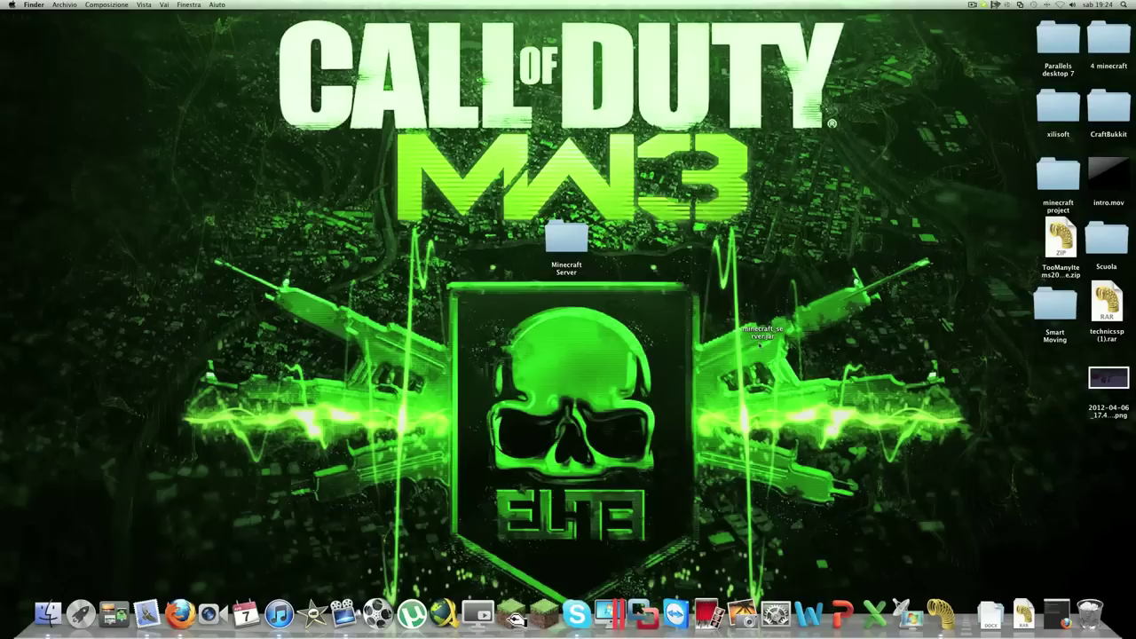
{"action": "left_click_drag", "start_coordinate": [766, 307], "coordinate": [639, 245]}
{"action": "left_click_drag", "start_coordinate": [633, 249], "coordinate": [563, 266]}
Launch minecraft_server.jar from the Minecraft Server folder, confirming the downloaded Java app
{"action": "double_click", "coordinate": [570, 239]}
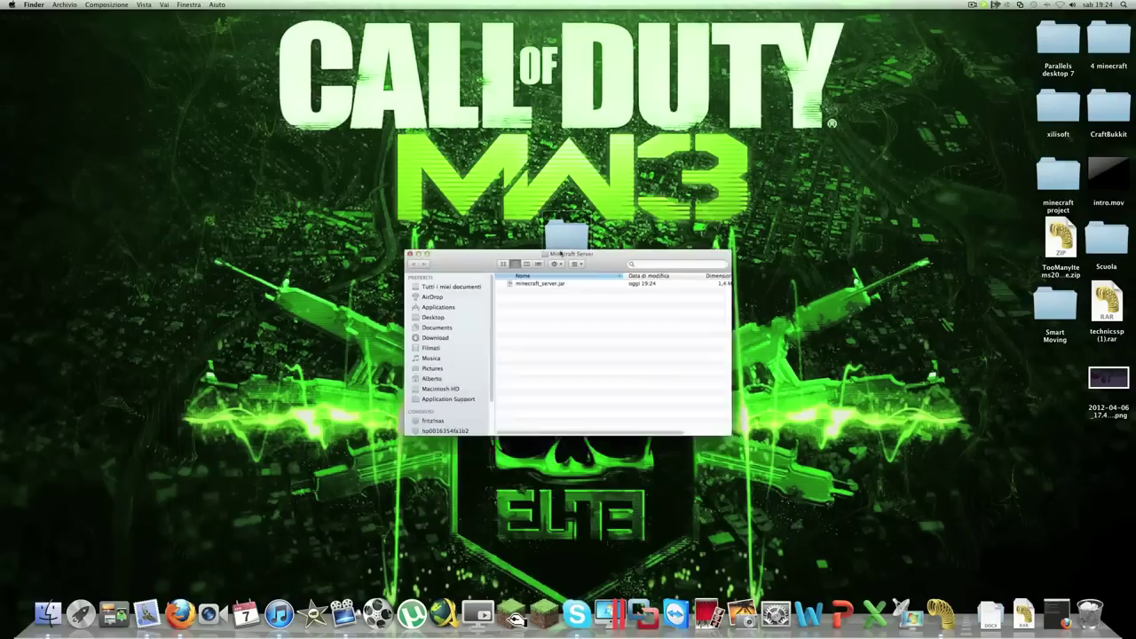
{"action": "left_click", "coordinate": [518, 289]}
{"action": "double_click", "coordinate": [517, 290]}
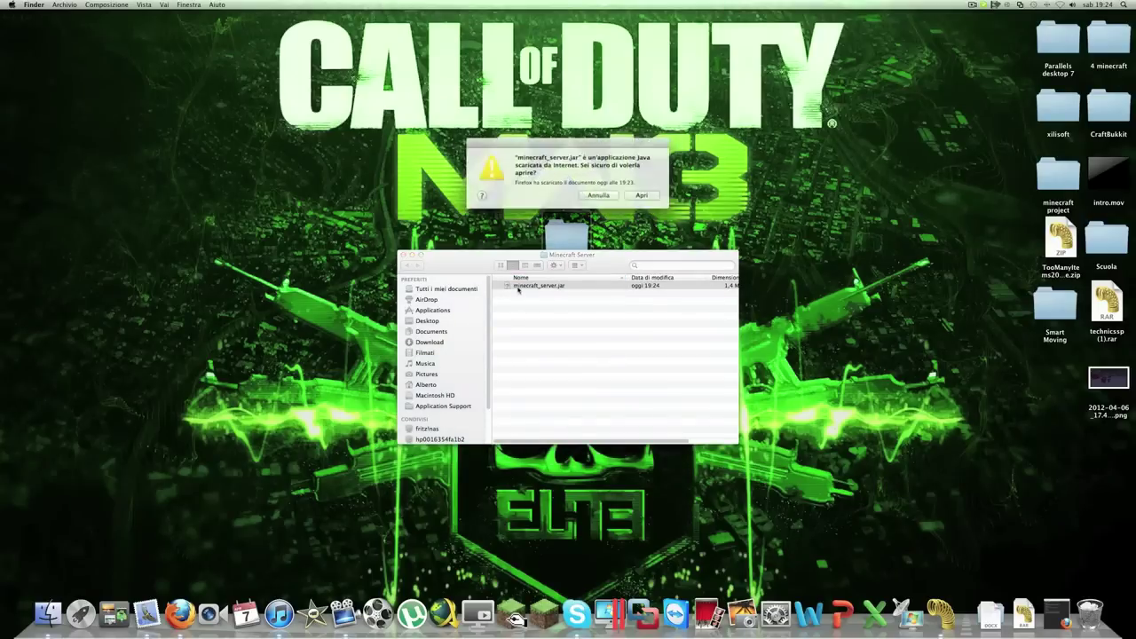
{"action": "left_click", "coordinate": [628, 194]}
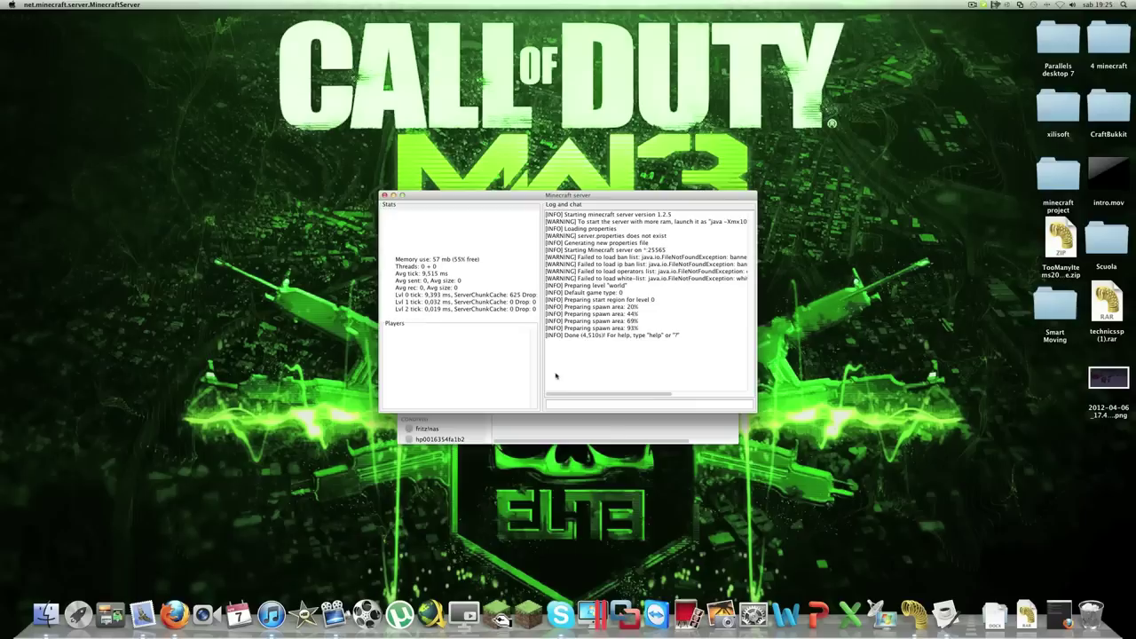
Shut the server down with the stop command in its console
{"action": "left_click", "coordinate": [588, 401]}
{"action": "type", "text": "stop"}
{"action": "key", "text": "Return"}
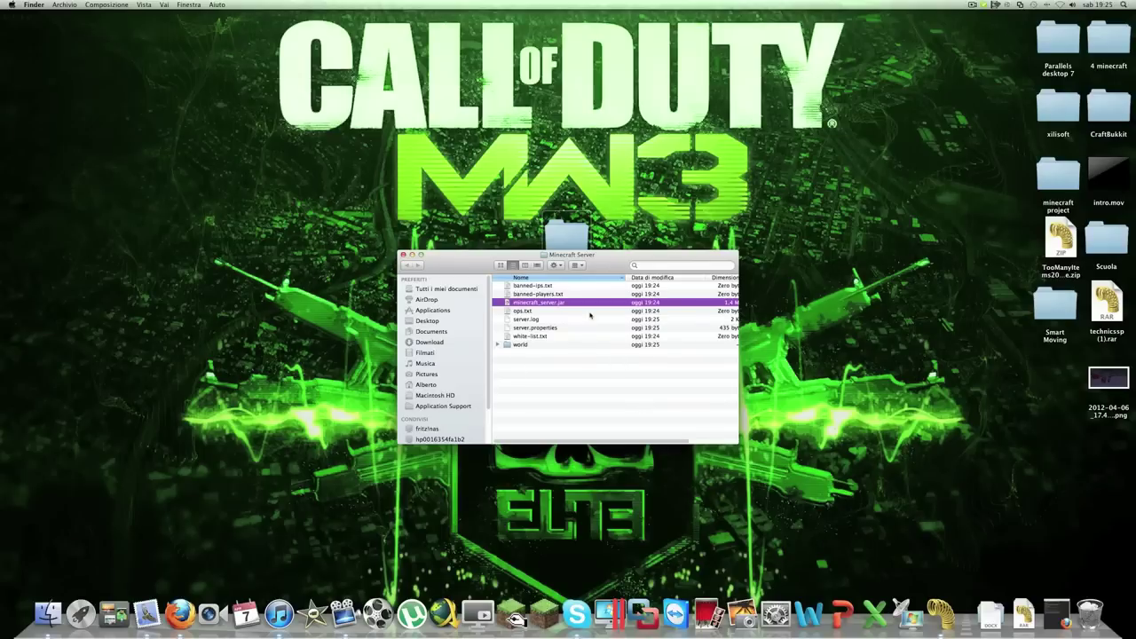
Arrange the folder's files by kind (Tipo) and peek inside the world folder
{"action": "left_click", "coordinate": [577, 266]}
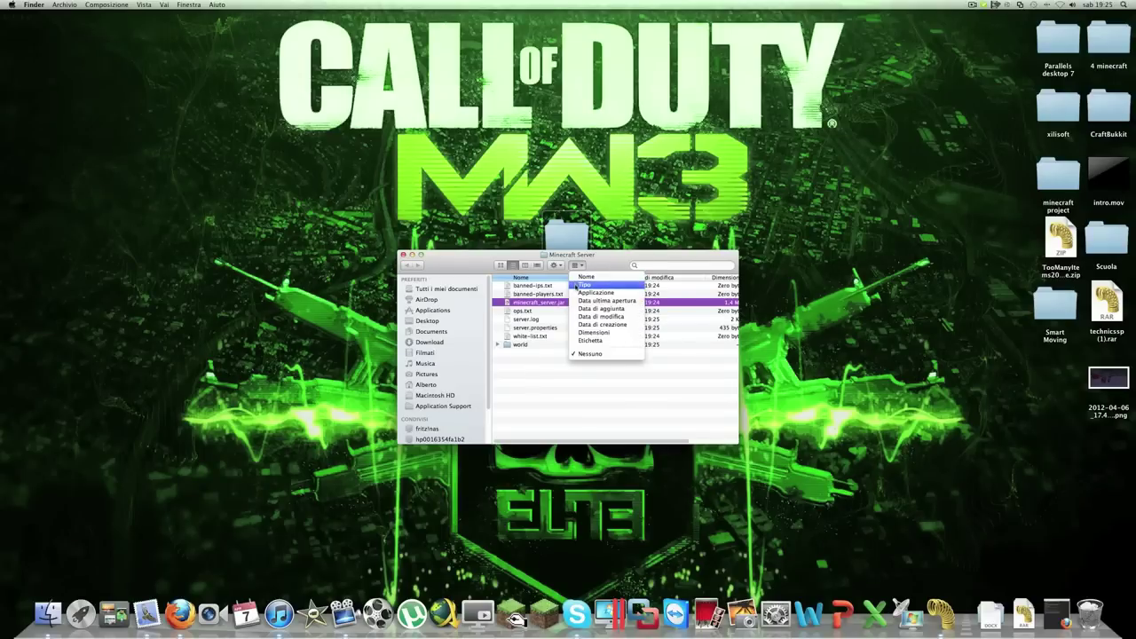
{"action": "left_click", "coordinate": [578, 288]}
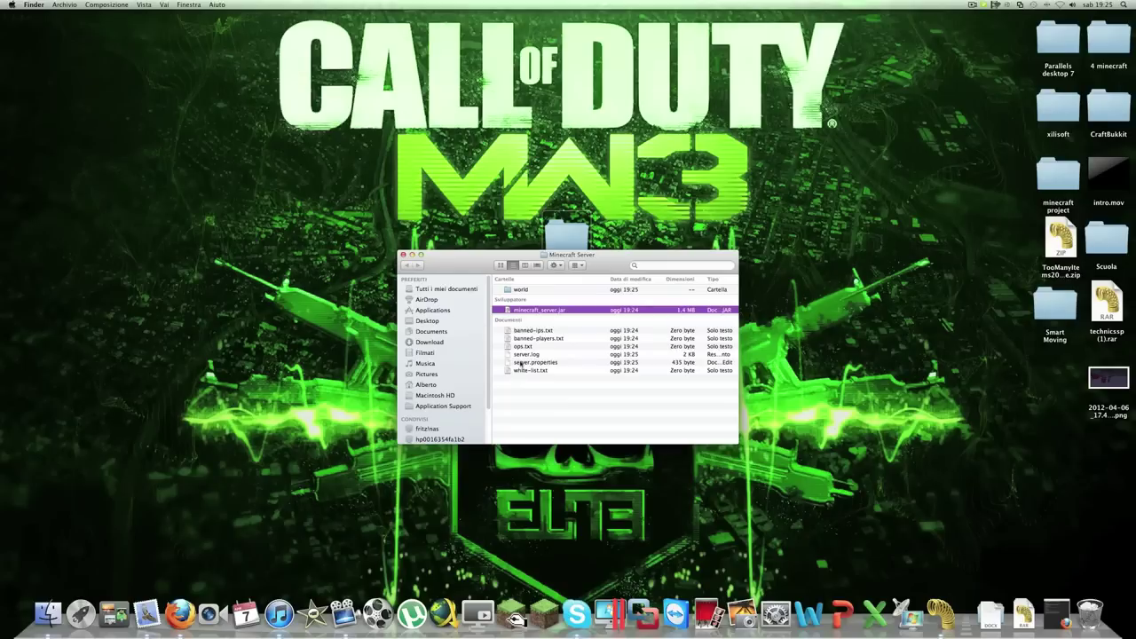
{"action": "double_click", "coordinate": [520, 290]}
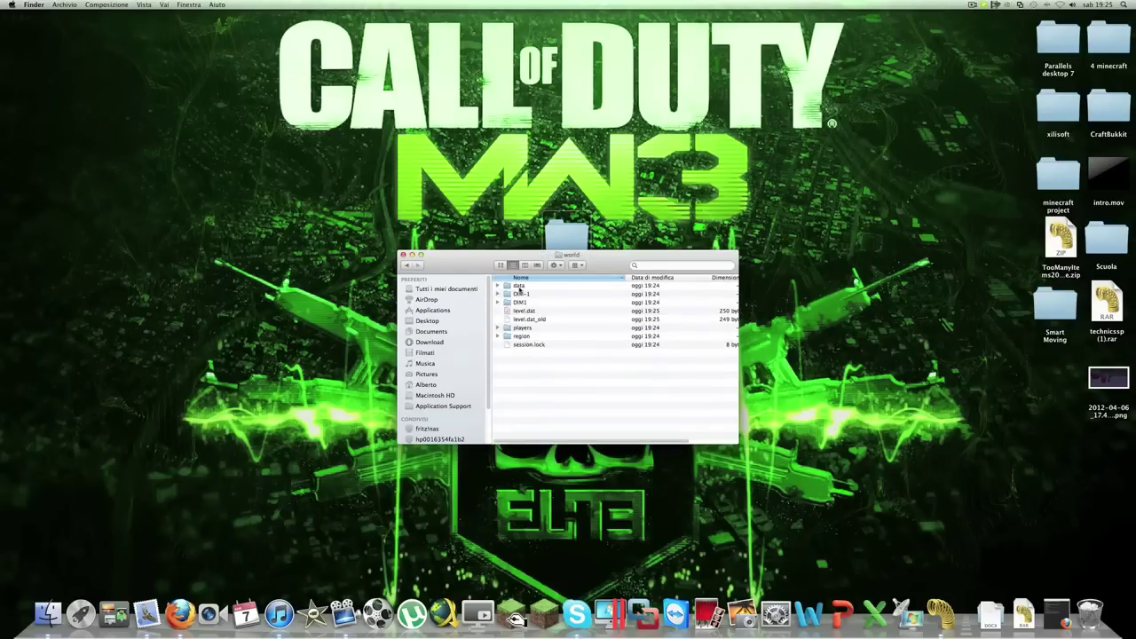
{"action": "left_click", "coordinate": [408, 264]}
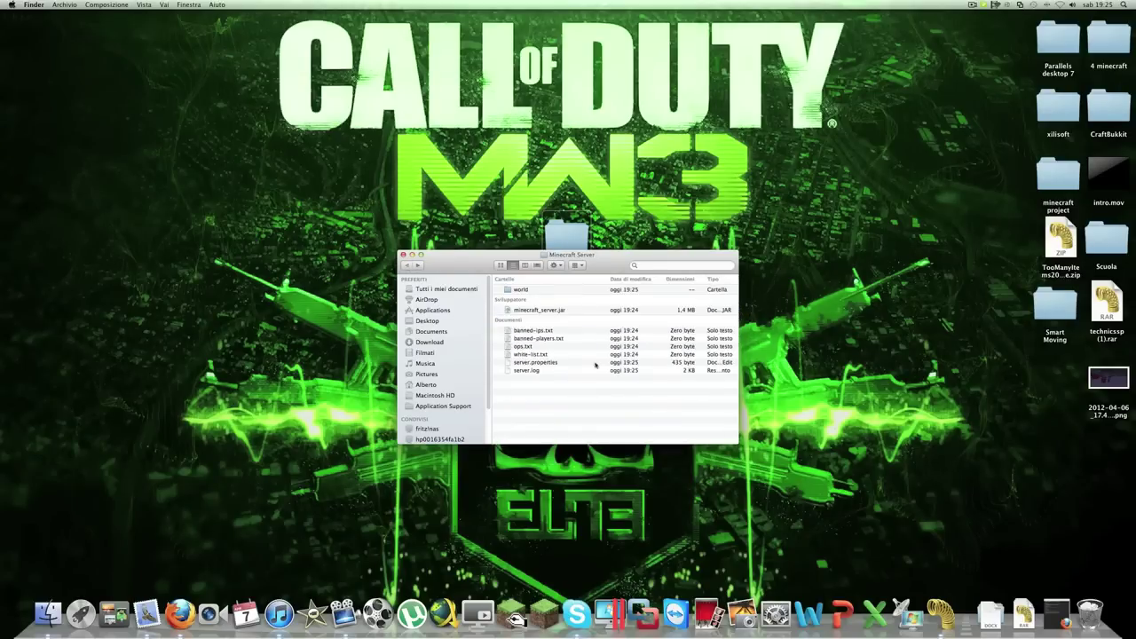
Open server.properties with TextEdit
{"action": "right_click", "coordinate": [519, 363]}
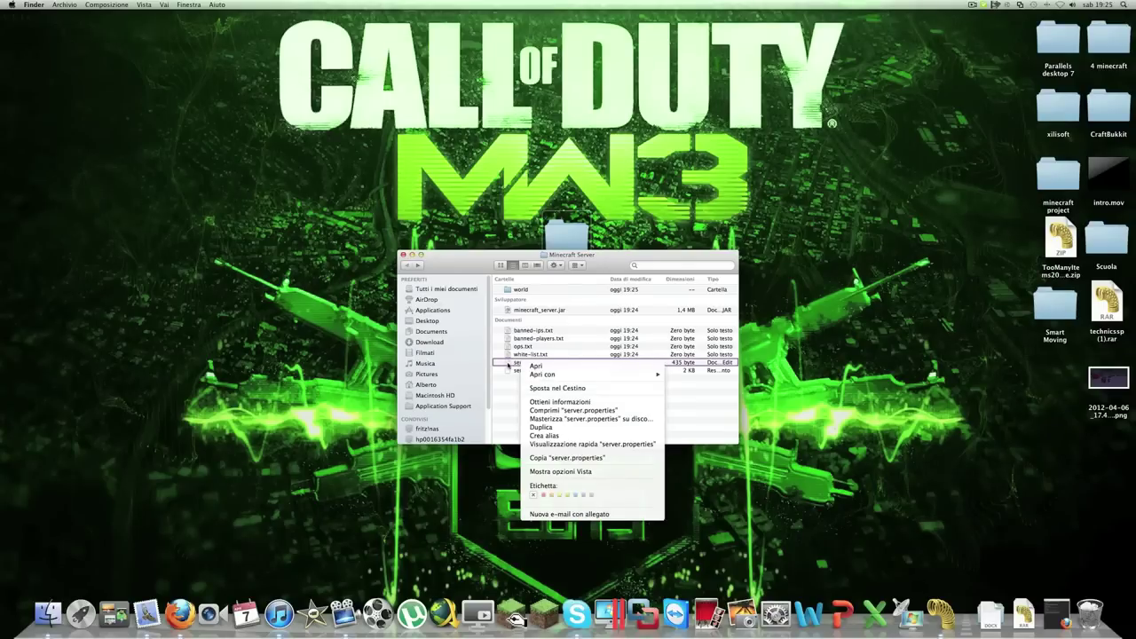
{"action": "left_click", "coordinate": [517, 390]}
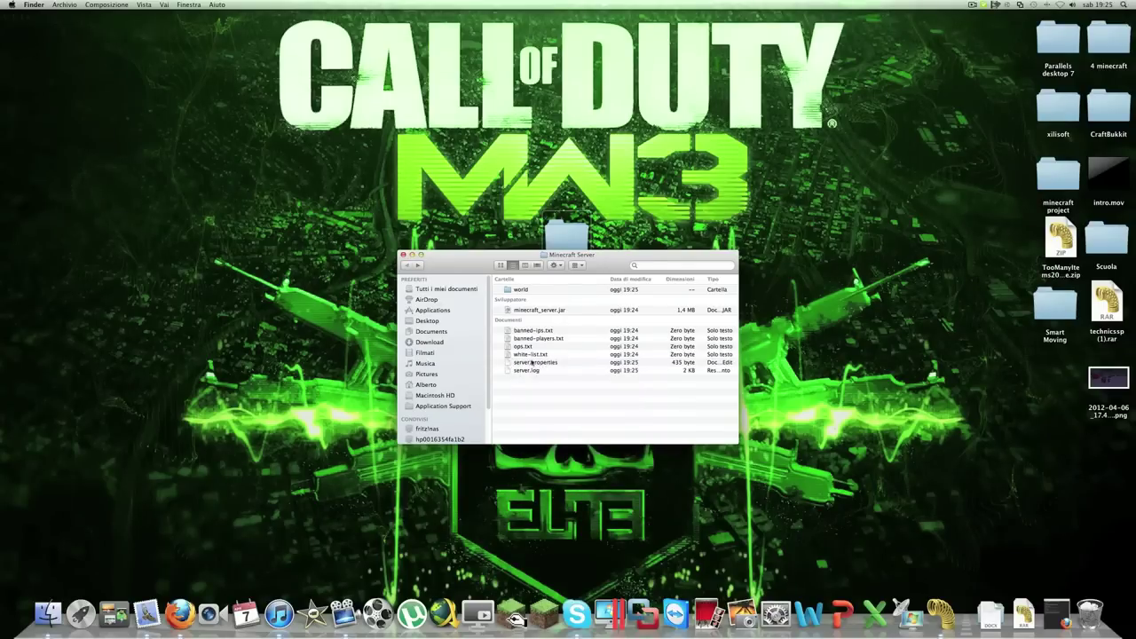
{"action": "right_click", "coordinate": [531, 362]}
{"action": "mouse_move", "coordinate": [556, 371]}
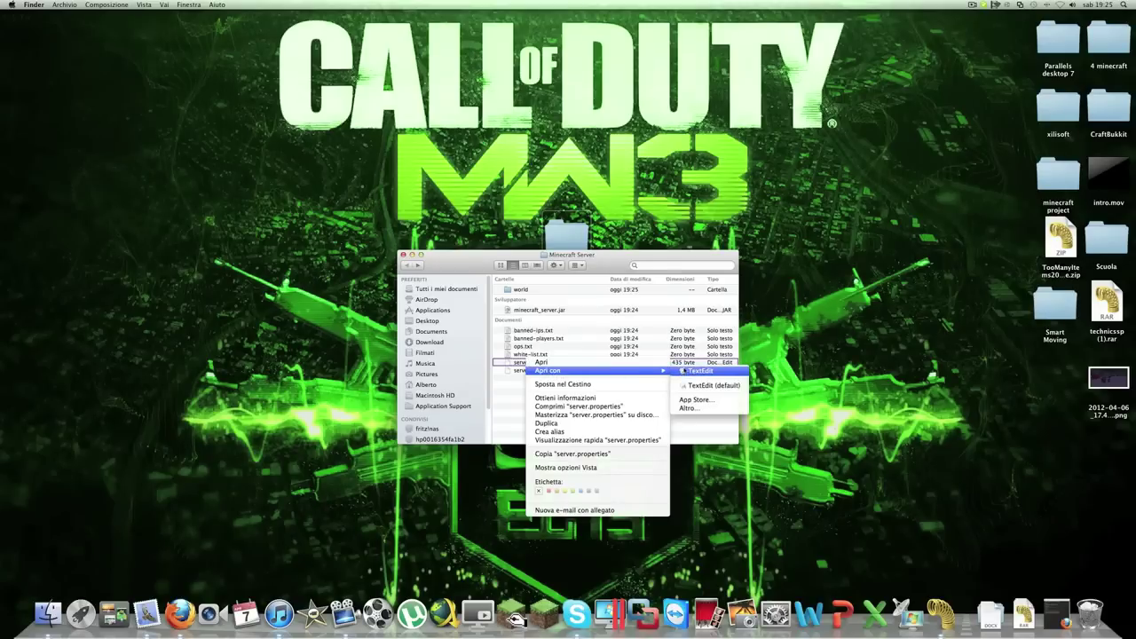
{"action": "left_click", "coordinate": [681, 371]}
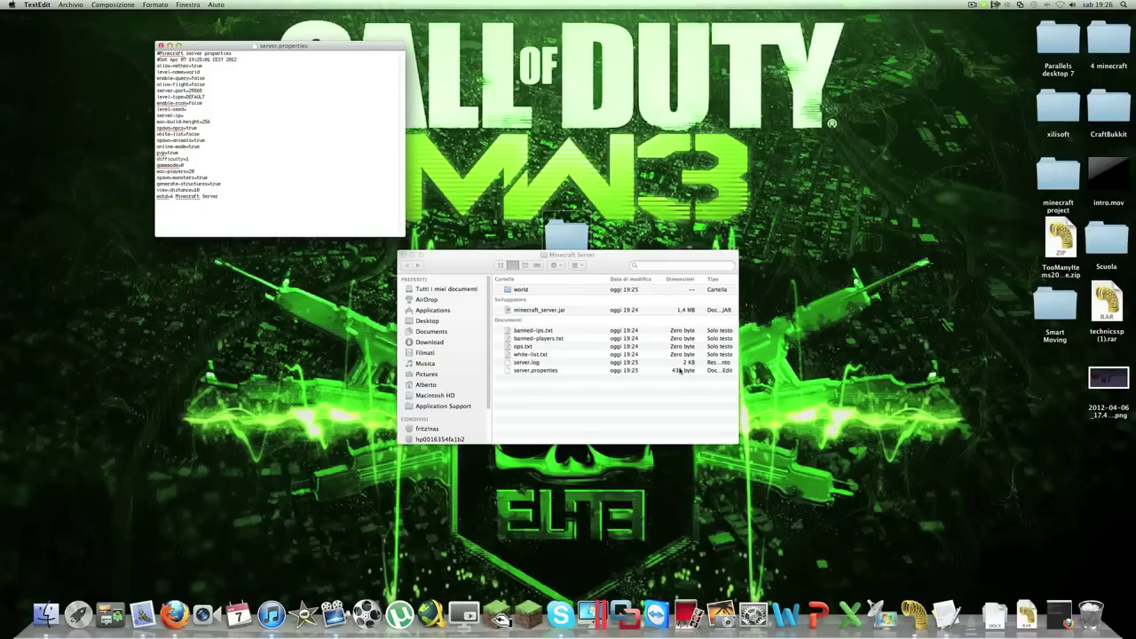
Maximise the server.properties window, select all its text and enlarge it twice with Cmd+Plus
{"action": "left_click_drag", "start_coordinate": [290, 46], "coordinate": [598, 213]}
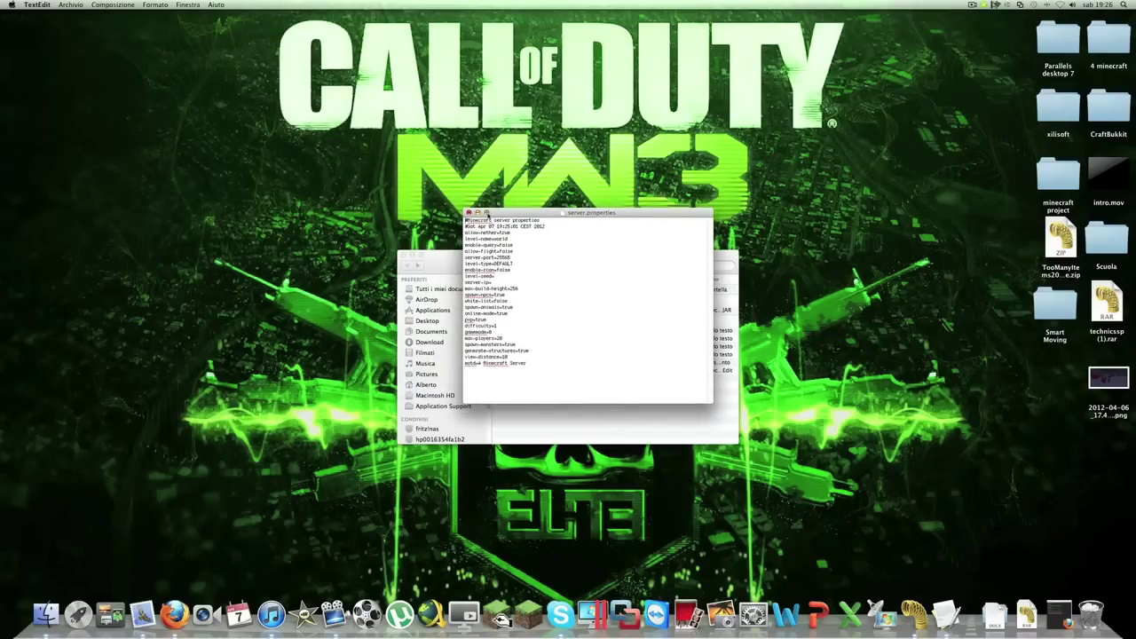
{"action": "left_click", "coordinate": [487, 213]}
{"action": "left_click_drag", "start_coordinate": [456, 274], "coordinate": [53, 19]}
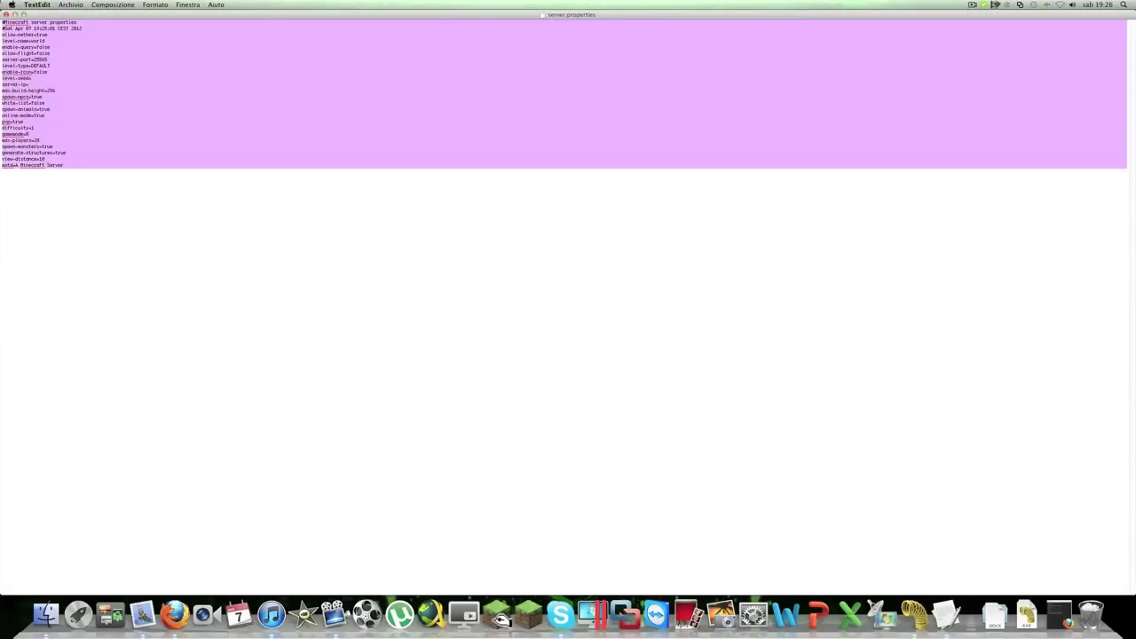
{"action": "key", "text": "super+plus"}
{"action": "key", "text": "super+plus"}
{"action": "key", "text": "super+plus"}
{"action": "key", "text": "super+plus"}
{"action": "key", "text": "super+plus"}
{"action": "key", "text": "super+plus"}
{"action": "key", "text": "super+plus"}
{"action": "key", "text": "super+plus"}
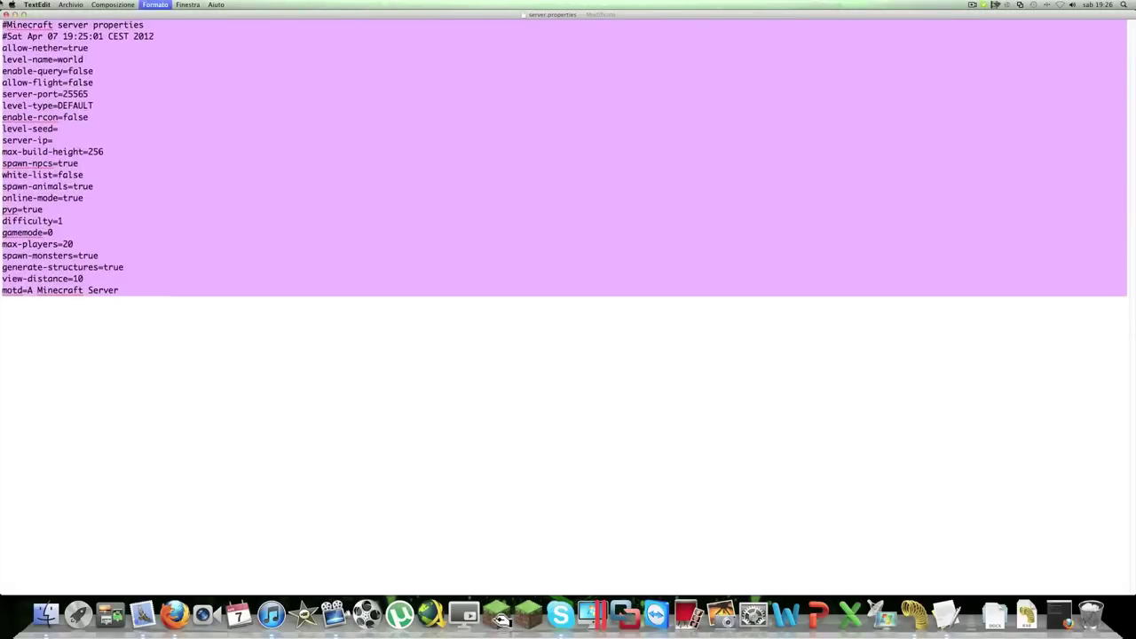
{"action": "key", "text": "super+plus"}
{"action": "key", "text": "super+plus"}
{"action": "key", "text": "super+plus"}
{"action": "key", "text": "super+plus"}
{"action": "key", "text": "super+plus"}
{"action": "key", "text": "super+plus"}
{"action": "key", "text": "super+plus"}
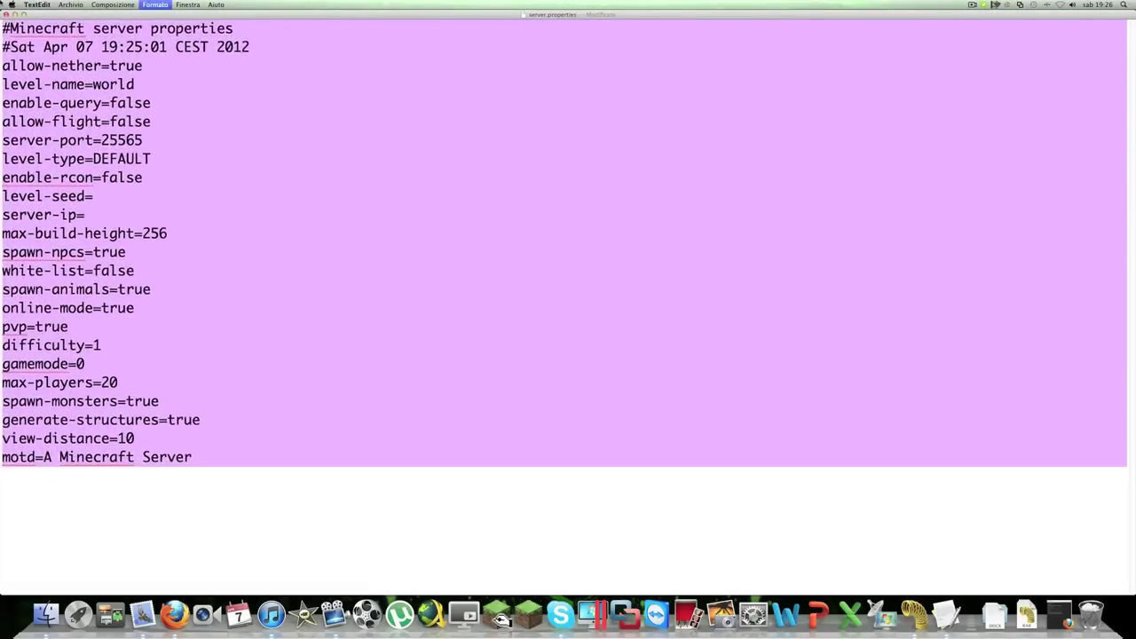
{"action": "left_click", "coordinate": [208, 205]}
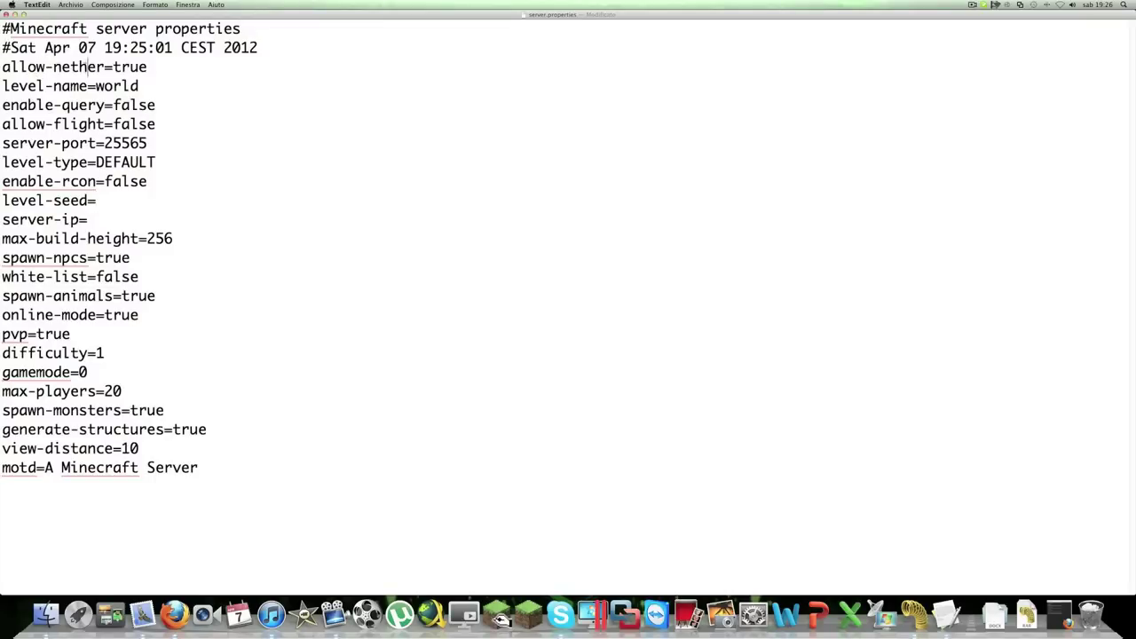
{"action": "left_click_drag", "start_coordinate": [114, 69], "coordinate": [157, 66]}
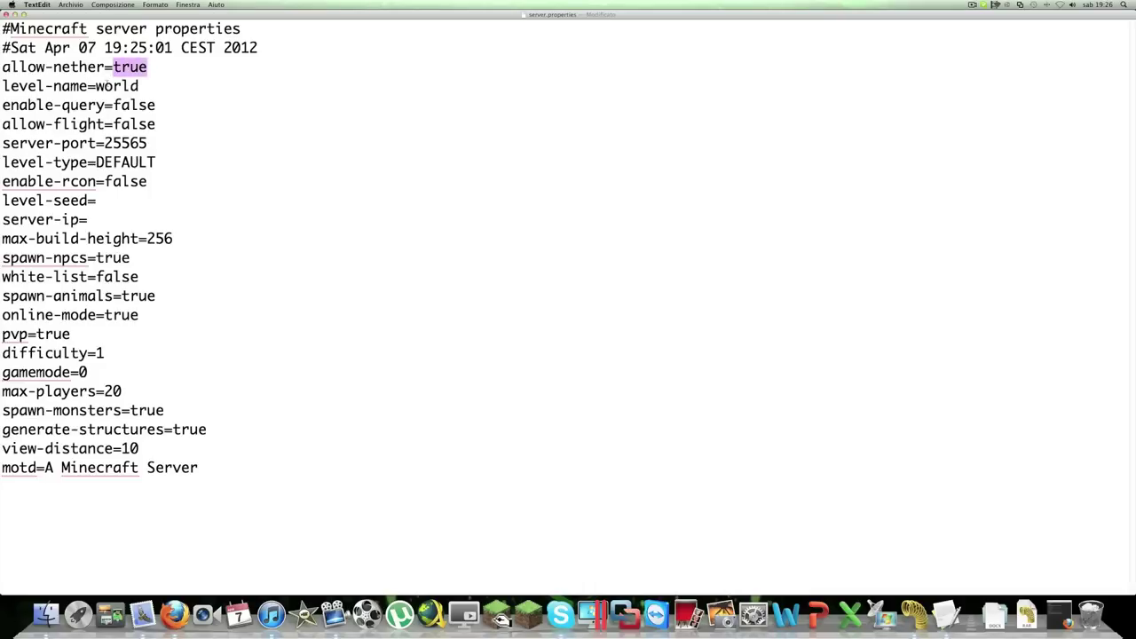
{"action": "left_click", "coordinate": [88, 86]}
{"action": "mouse_move", "coordinate": [103, 86]}
{"action": "left_mouse_down"}
{"action": "mouse_move", "coordinate": [142, 86]}
{"action": "mouse_move", "coordinate": [123, 86]}
{"action": "left_mouse_up"}
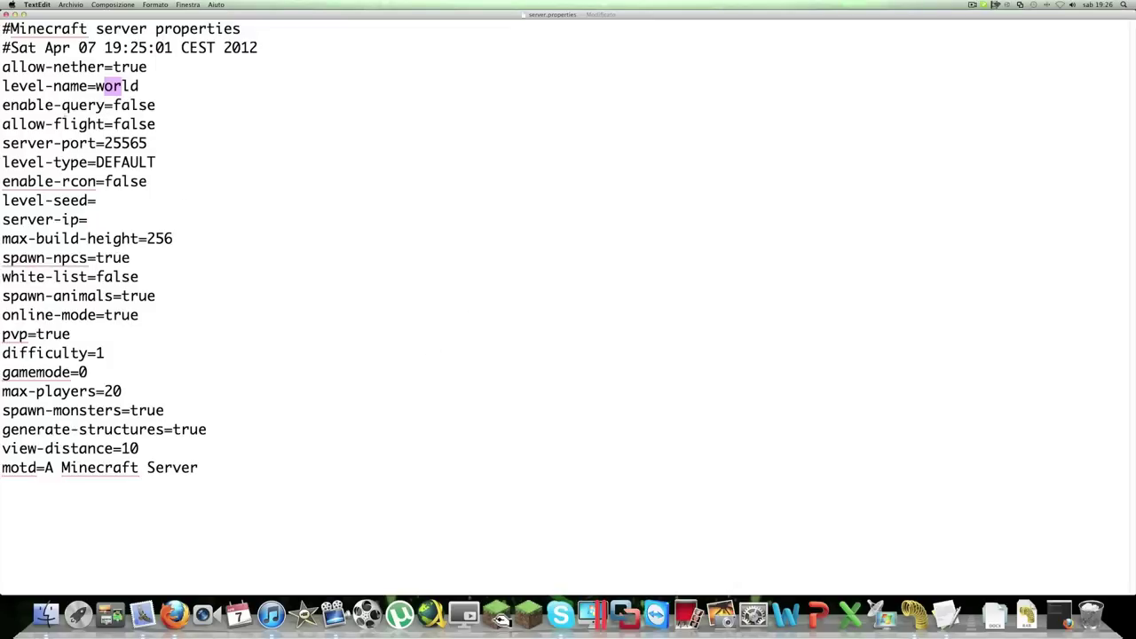
{"action": "left_click_drag", "start_coordinate": [138, 105], "coordinate": [200, 120]}
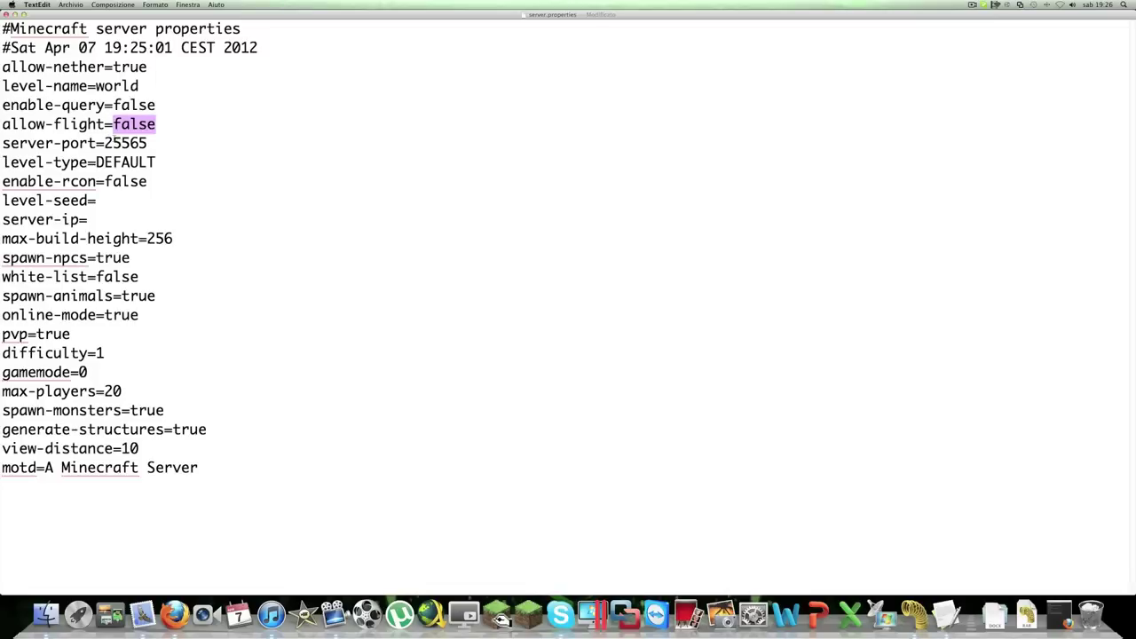
{"action": "left_click", "coordinate": [79, 124]}
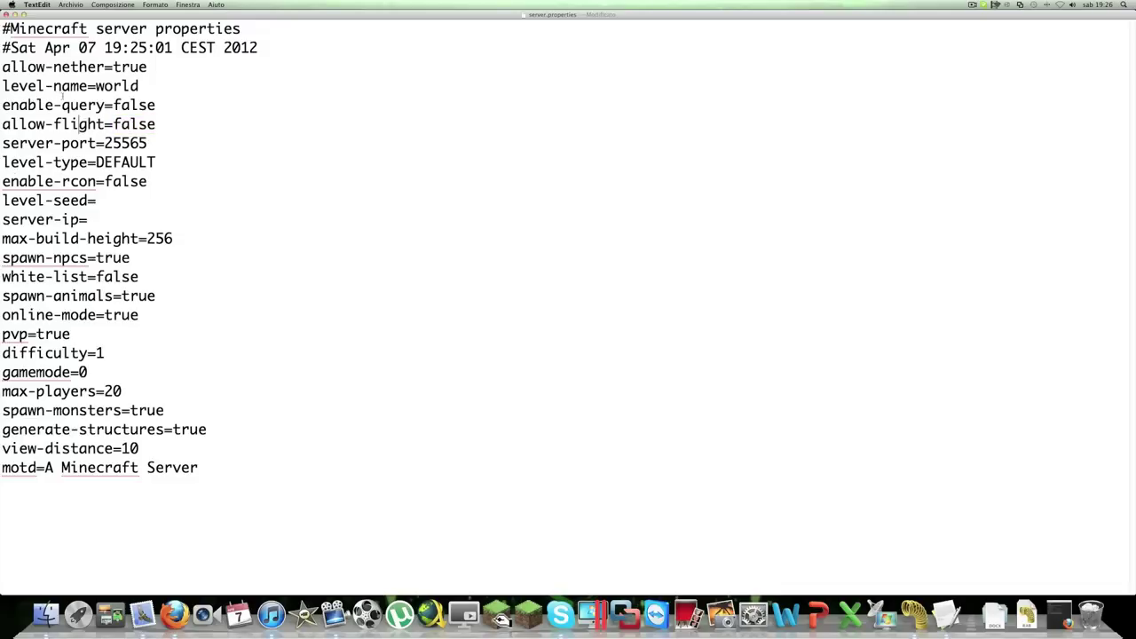
{"action": "left_click_drag", "start_coordinate": [113, 125], "coordinate": [156, 124]}
{"action": "left_click_drag", "start_coordinate": [166, 129], "coordinate": [120, 124]}
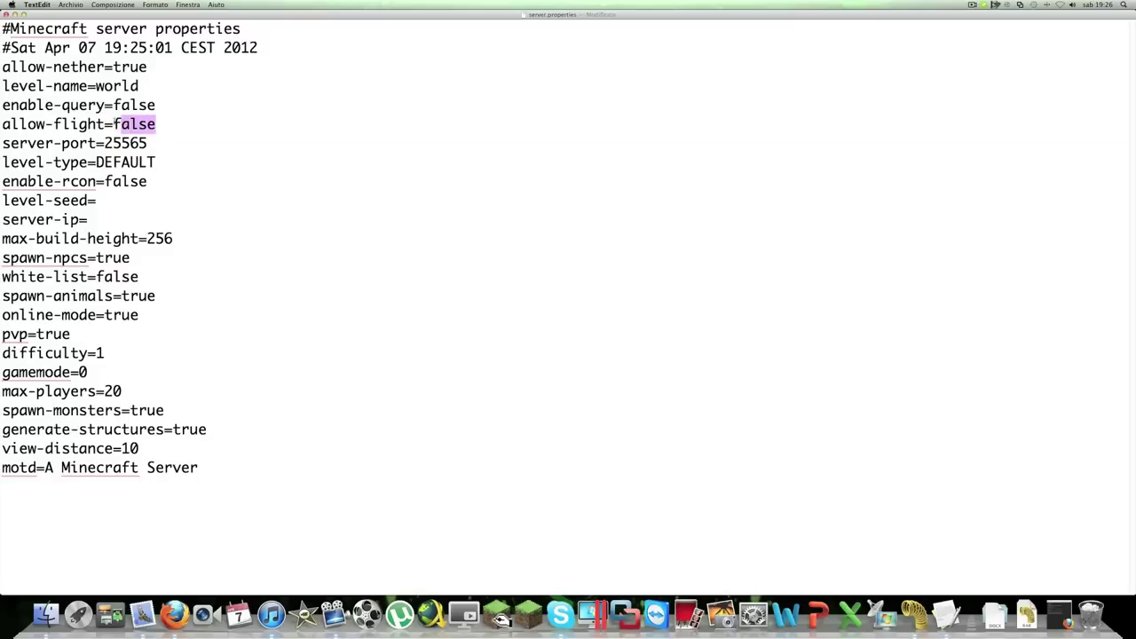
{"action": "left_click", "coordinate": [114, 125]}
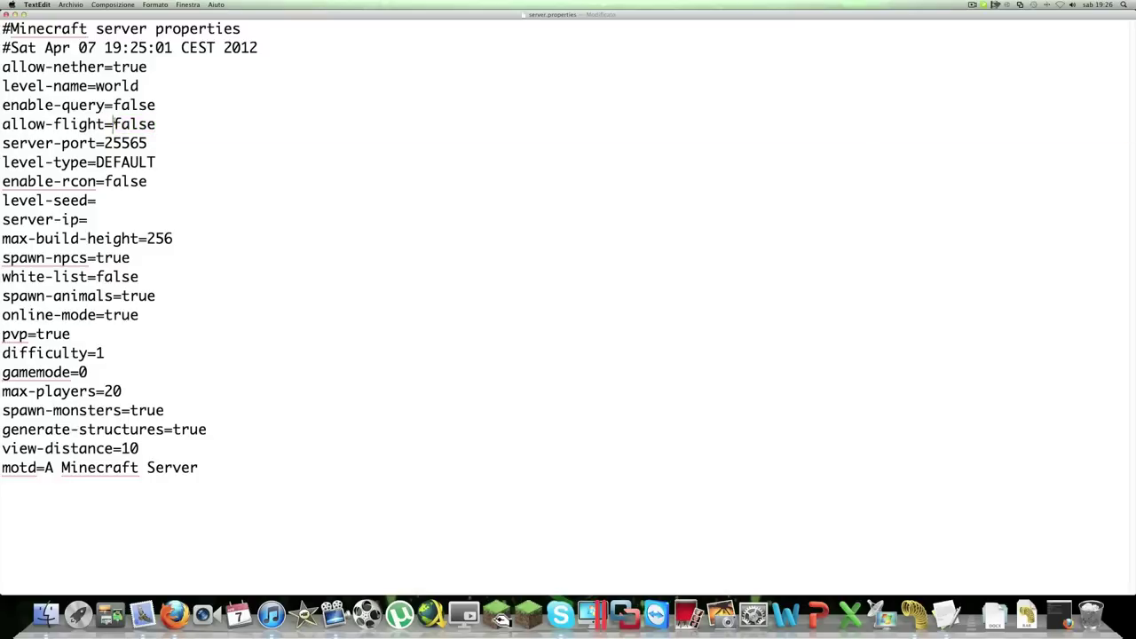
{"action": "left_click_drag", "start_coordinate": [113, 67], "coordinate": [171, 67]}
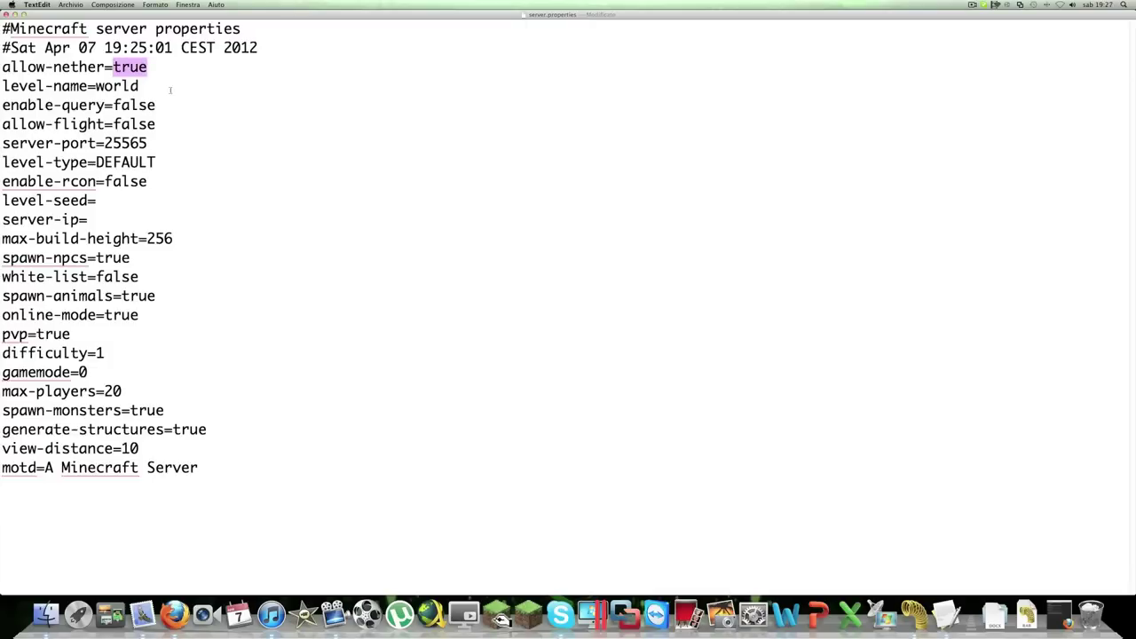
{"action": "left_click", "coordinate": [70, 124]}
{"action": "left_click", "coordinate": [55, 145]}
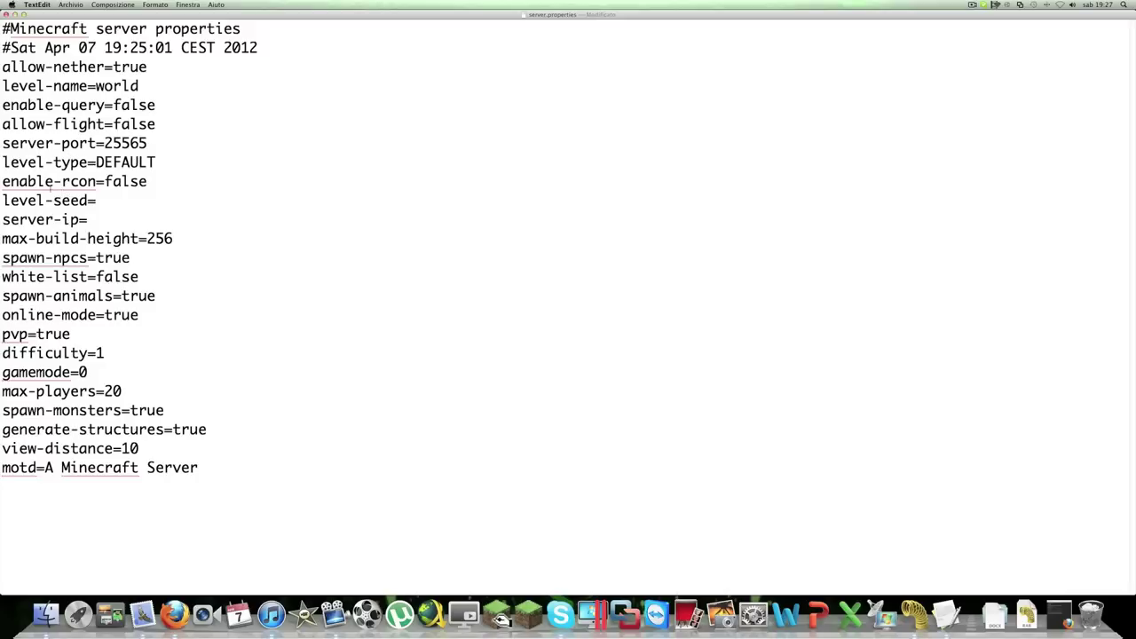
{"action": "left_click_drag", "start_coordinate": [104, 181], "coordinate": [153, 191]}
{"action": "left_click", "coordinate": [180, 196]}
{"action": "type", "text": "83418611246719873"}
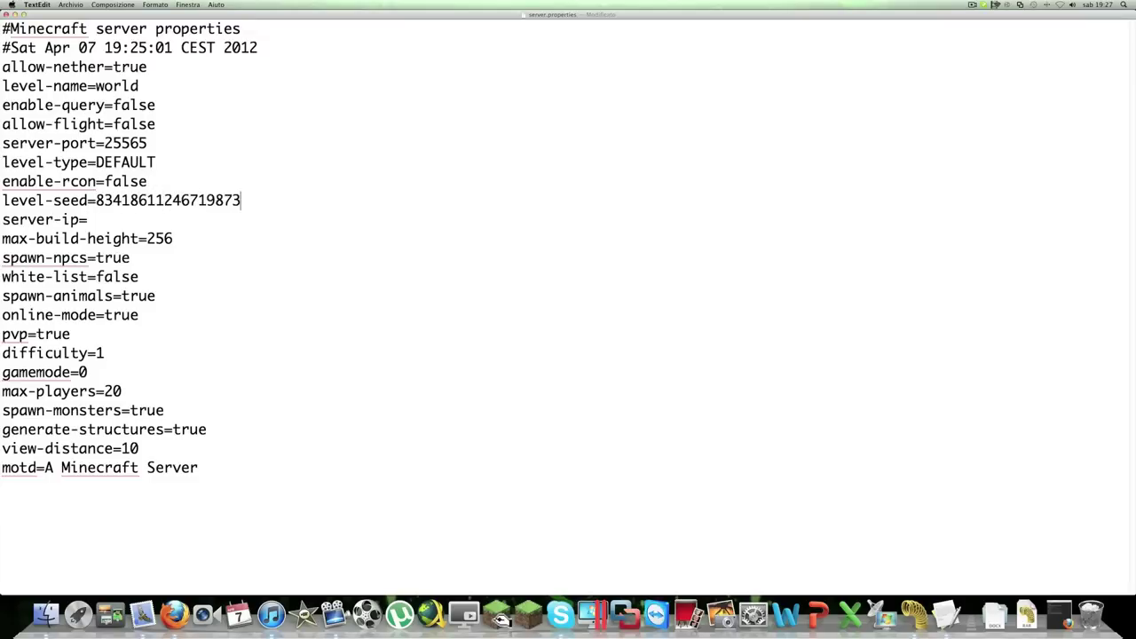
{"action": "key", "text": "BackSpace"}
{"action": "key", "text": "BackSpace"}
{"action": "key", "text": "BackSpace"}
{"action": "key", "text": "BackSpace"}
{"action": "key", "text": "BackSpace"}
{"action": "key", "text": "BackSpace"}
{"action": "key", "text": "BackSpace"}
{"action": "key", "text": "BackSpace"}
{"action": "key", "text": "BackSpace"}
{"action": "key", "text": "BackSpace"}
{"action": "key", "text": "BackSpace"}
{"action": "key", "text": "BackSpace"}
{"action": "key", "text": "BackSpace"}
{"action": "key", "text": "BackSpace"}
{"action": "key", "text": "BackSpace"}
{"action": "key", "text": "BackSpace"}
{"action": "key", "text": "BackSpace"}
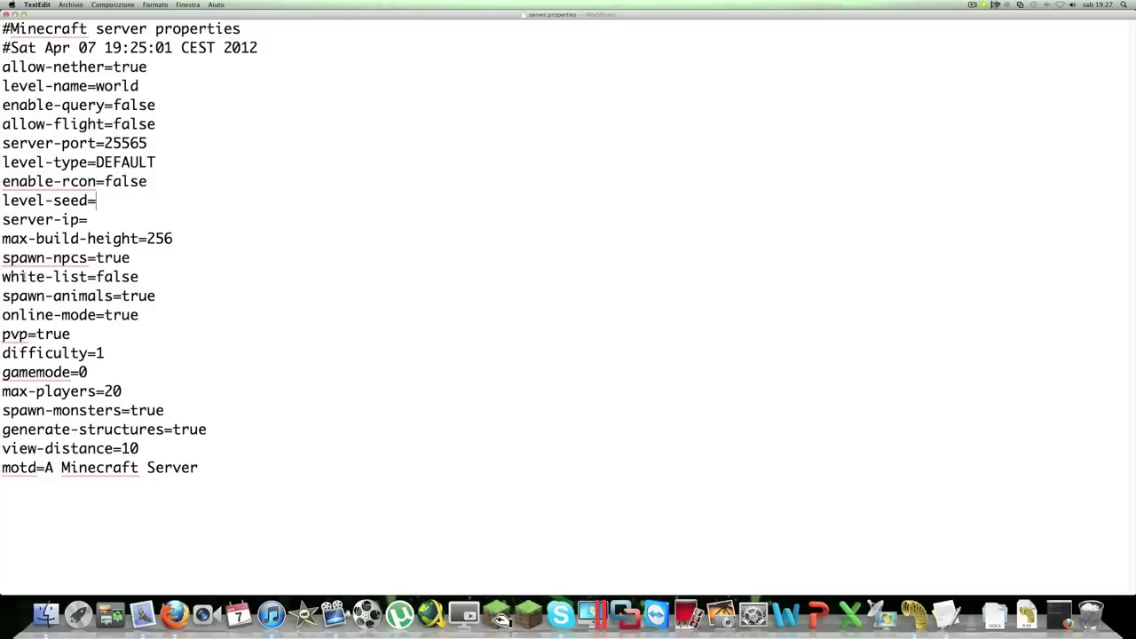
{"action": "left_click_drag", "start_coordinate": [53, 277], "coordinate": [140, 277]}
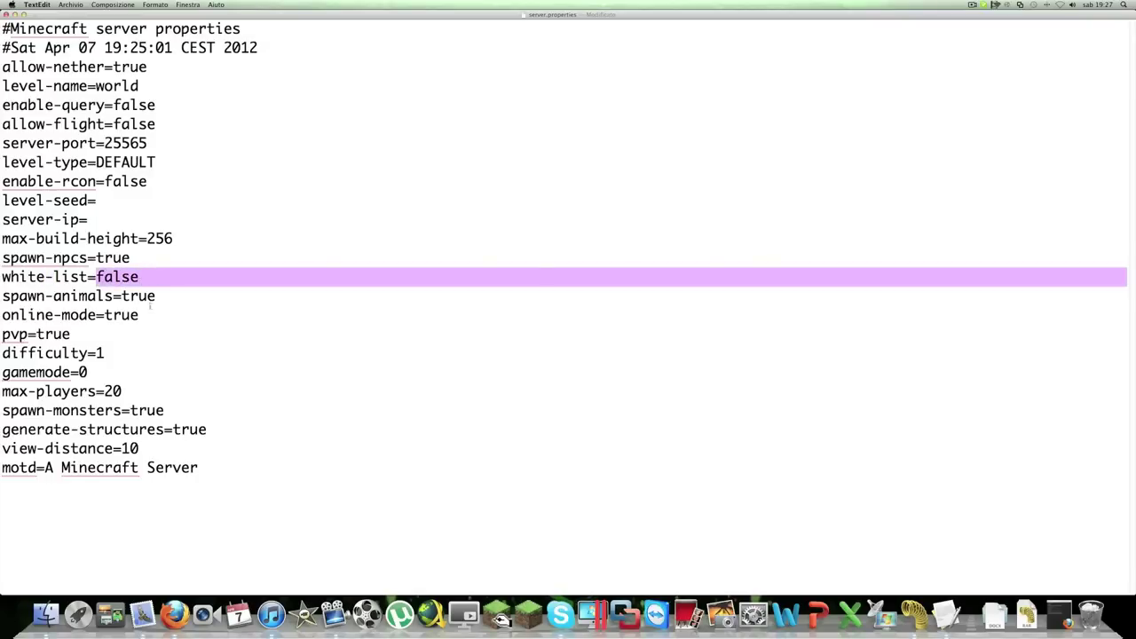
Highlight the online-mode value true to explain it
{"action": "left_click", "coordinate": [150, 295]}
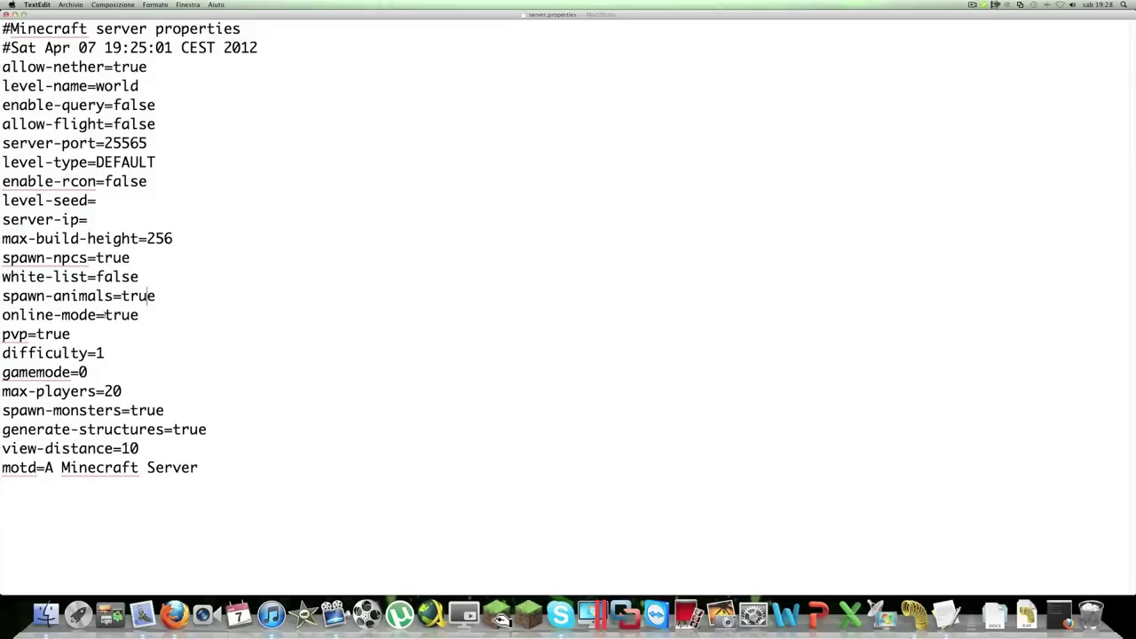
{"action": "double_click", "coordinate": [122, 315]}
{"action": "left_click_drag", "start_coordinate": [140, 315], "coordinate": [104, 315]}
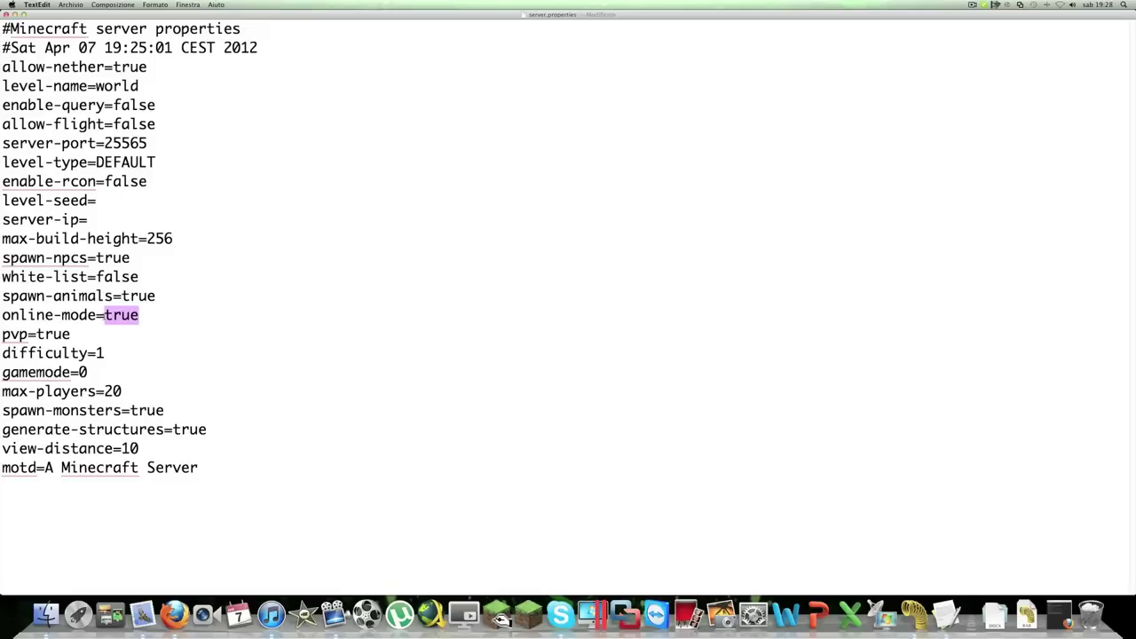
{"action": "left_click", "coordinate": [121, 316]}
{"action": "left_click_drag", "start_coordinate": [103, 315], "coordinate": [140, 315]}
{"action": "mouse_move", "coordinate": [139, 315]}
{"action": "left_mouse_down"}
{"action": "mouse_move", "coordinate": [104, 315]}
{"action": "mouse_move", "coordinate": [139, 315]}
{"action": "left_mouse_up"}
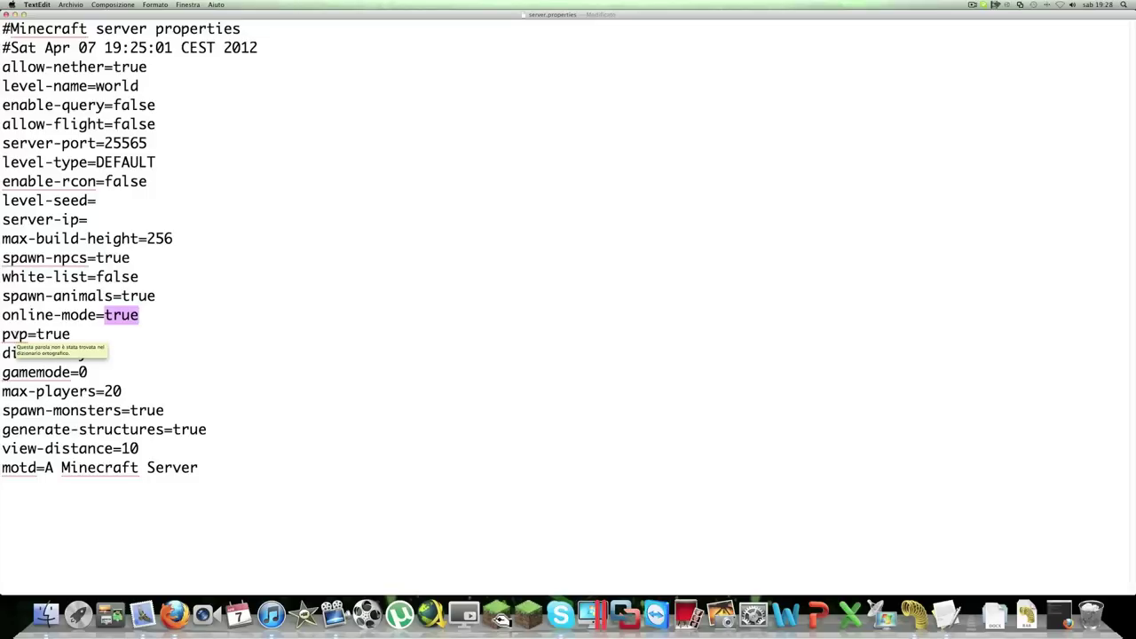
Highlight the pvp, difficulty, max-players 20, spawn-monsters and view-distance settings
{"action": "left_click_drag", "start_coordinate": [4, 335], "coordinate": [33, 332]}
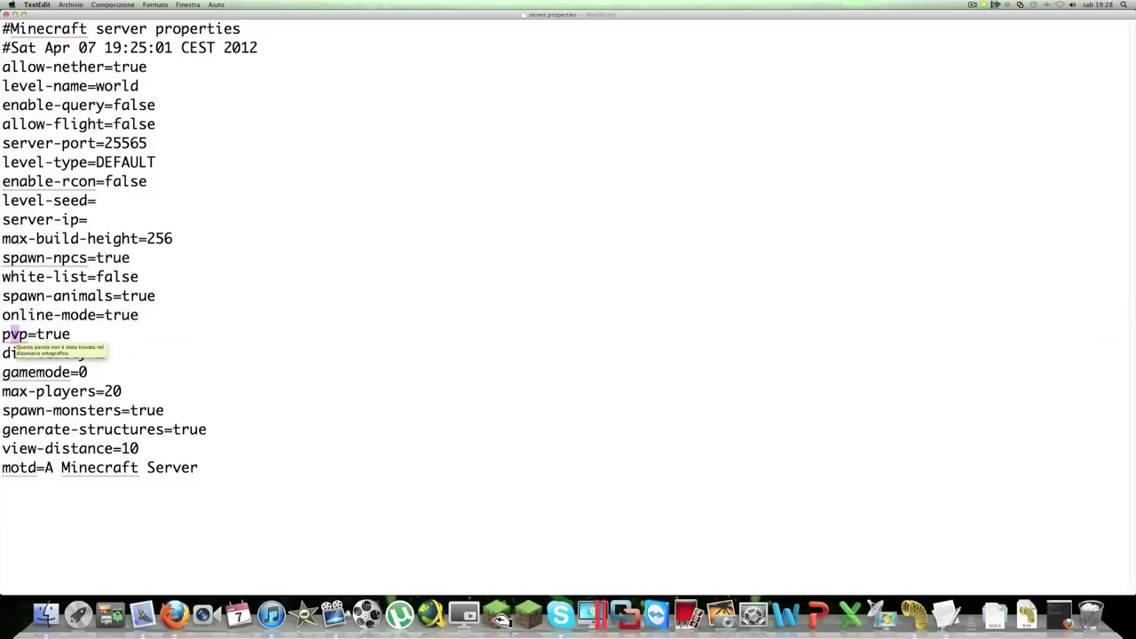
{"action": "key", "text": "shift+Right"}
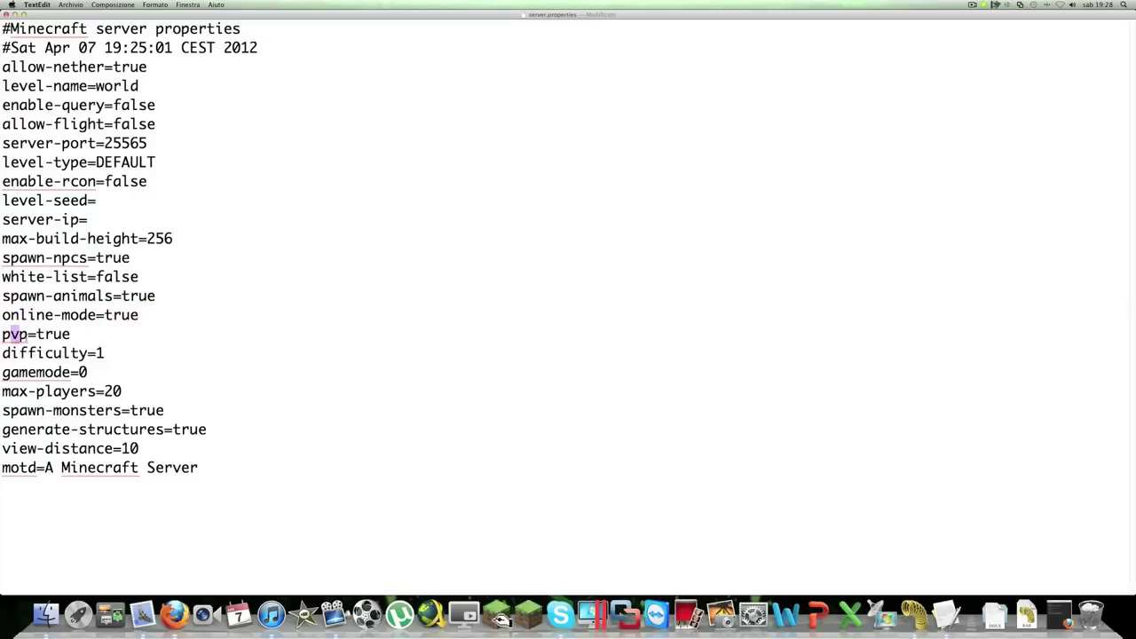
{"action": "left_click_drag", "start_coordinate": [17, 353], "coordinate": [79, 353]}
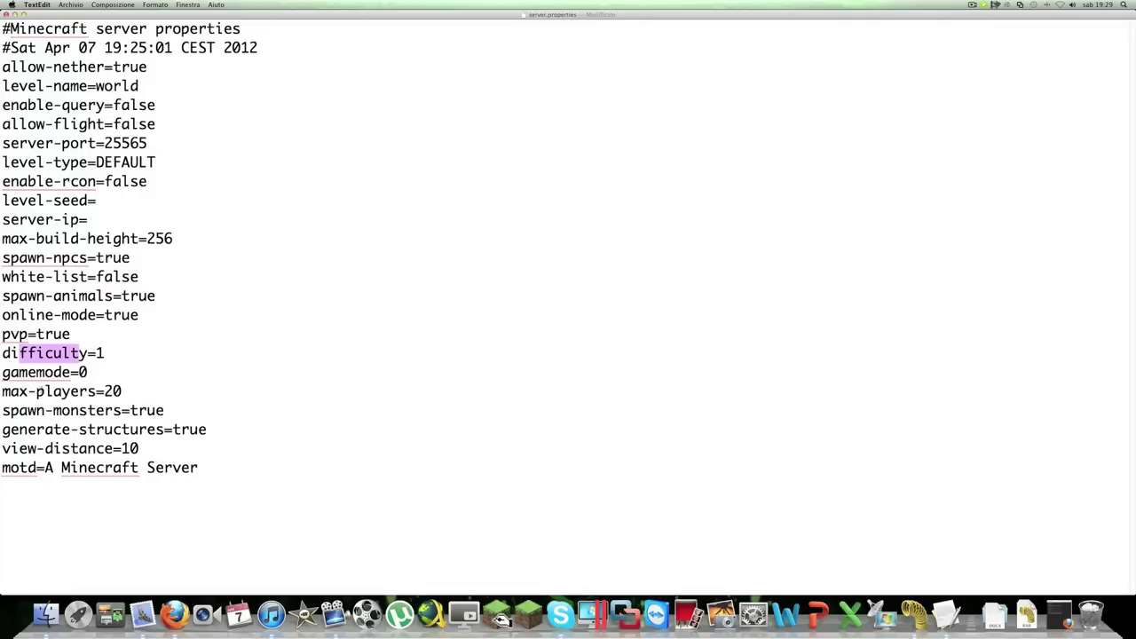
{"action": "left_click_drag", "start_coordinate": [104, 392], "coordinate": [146, 388]}
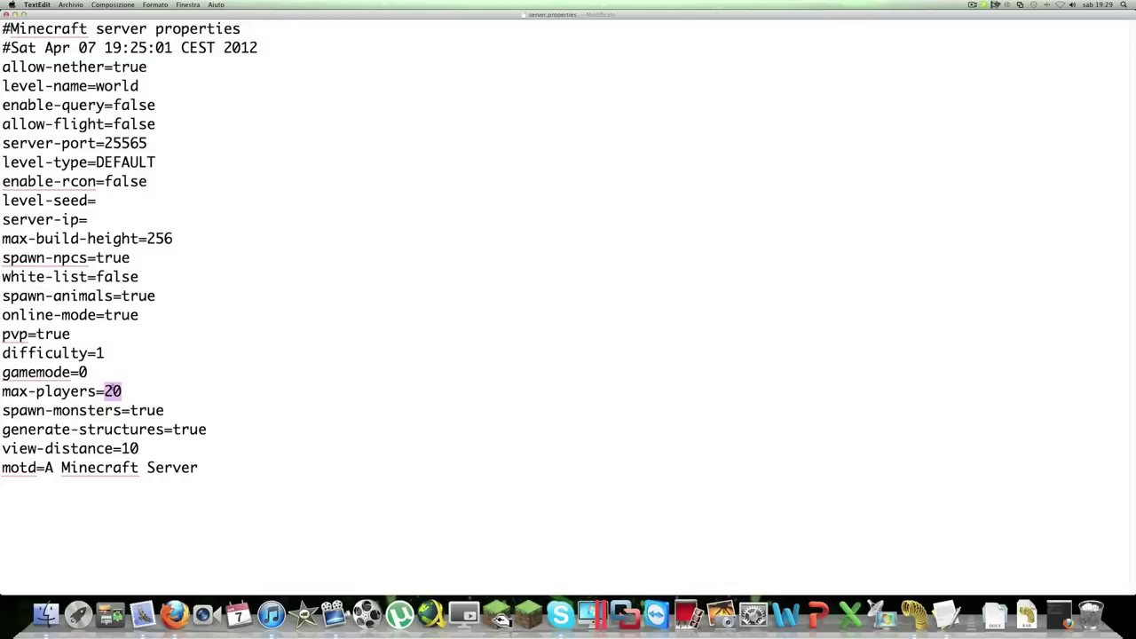
{"action": "left_click_drag", "start_coordinate": [104, 410], "coordinate": [120, 410]}
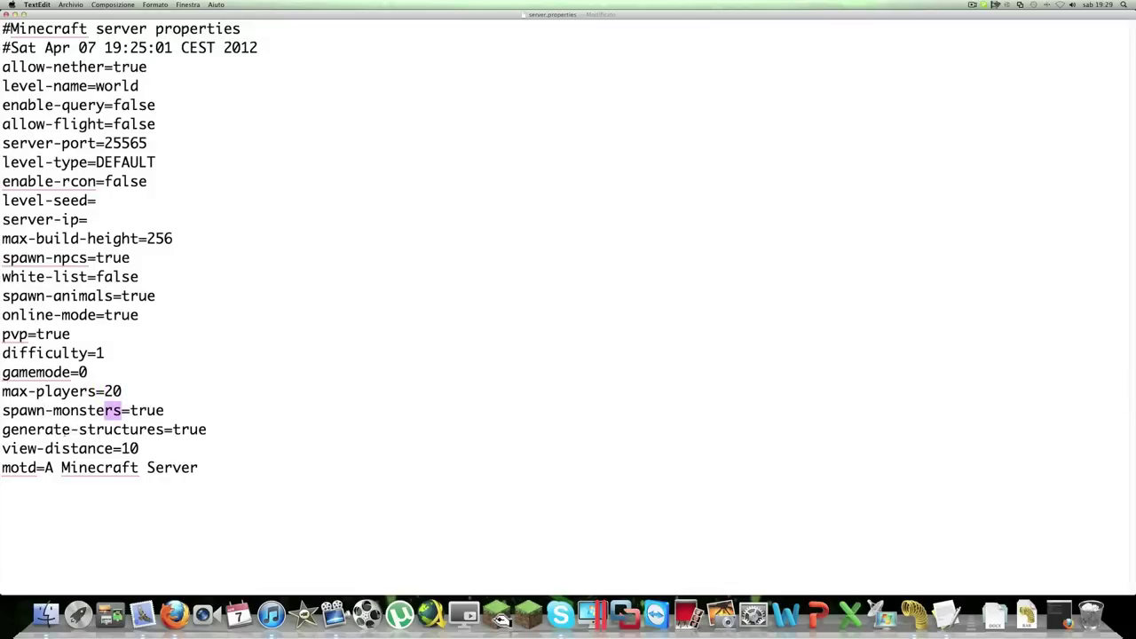
{"action": "left_click_drag", "start_coordinate": [62, 448], "coordinate": [142, 448]}
{"action": "triple_click", "coordinate": [128, 448]}
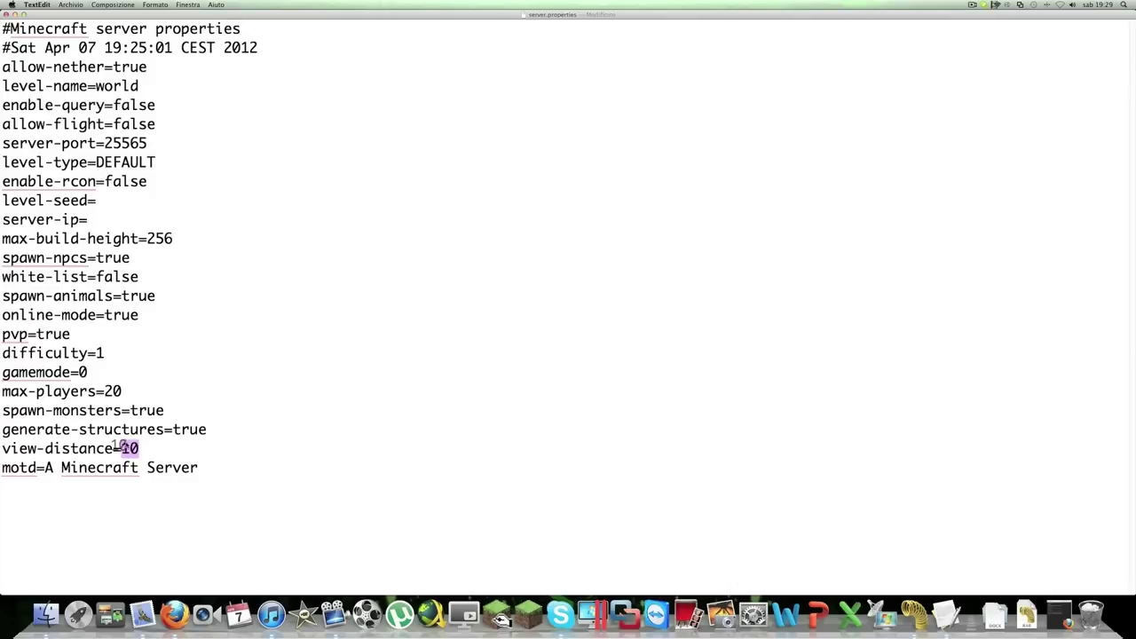
{"action": "key", "text": "Right"}
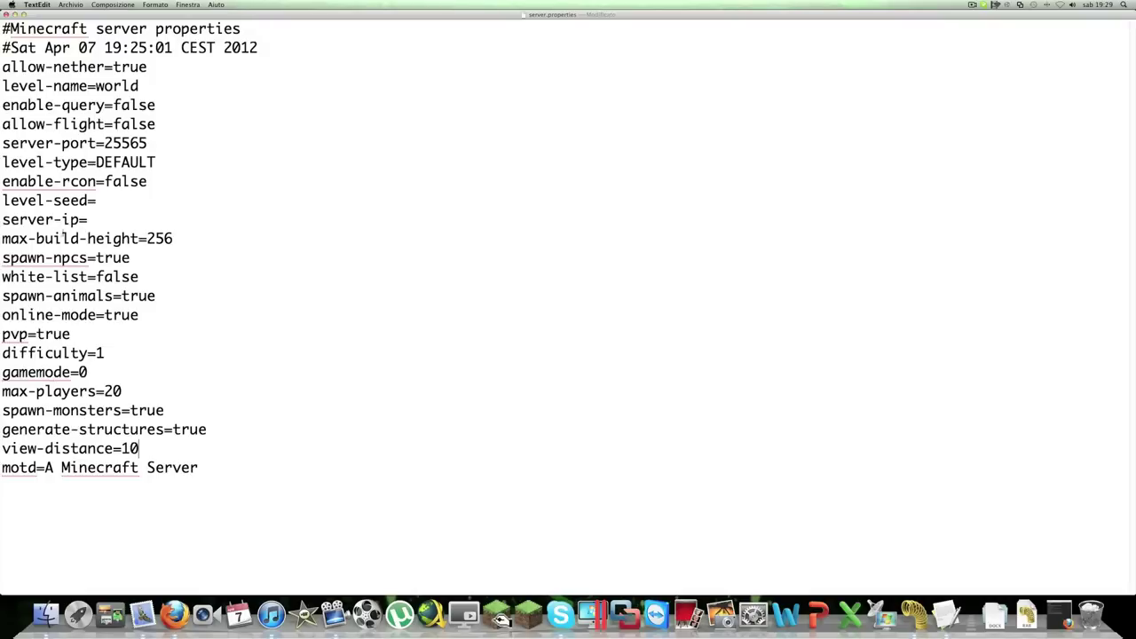
Point out the empty server-ip setting, then close server.properties
{"action": "left_click_drag", "start_coordinate": [1, 219], "coordinate": [98, 220]}
{"action": "left_click", "coordinate": [99, 220]}
{"action": "left_click", "coordinate": [7, 16]}
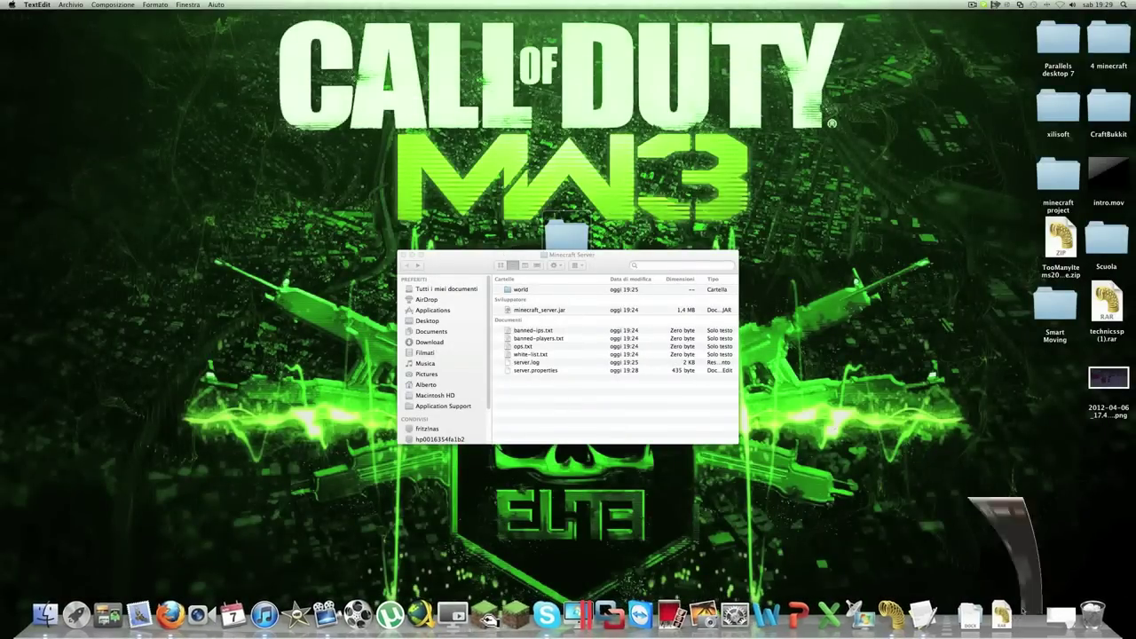
Restore Firefox and go from the LogMeIn Hamachi tab to the account sign-up page
{"action": "left_click", "coordinate": [1029, 612]}
{"action": "left_click", "coordinate": [556, 25]}
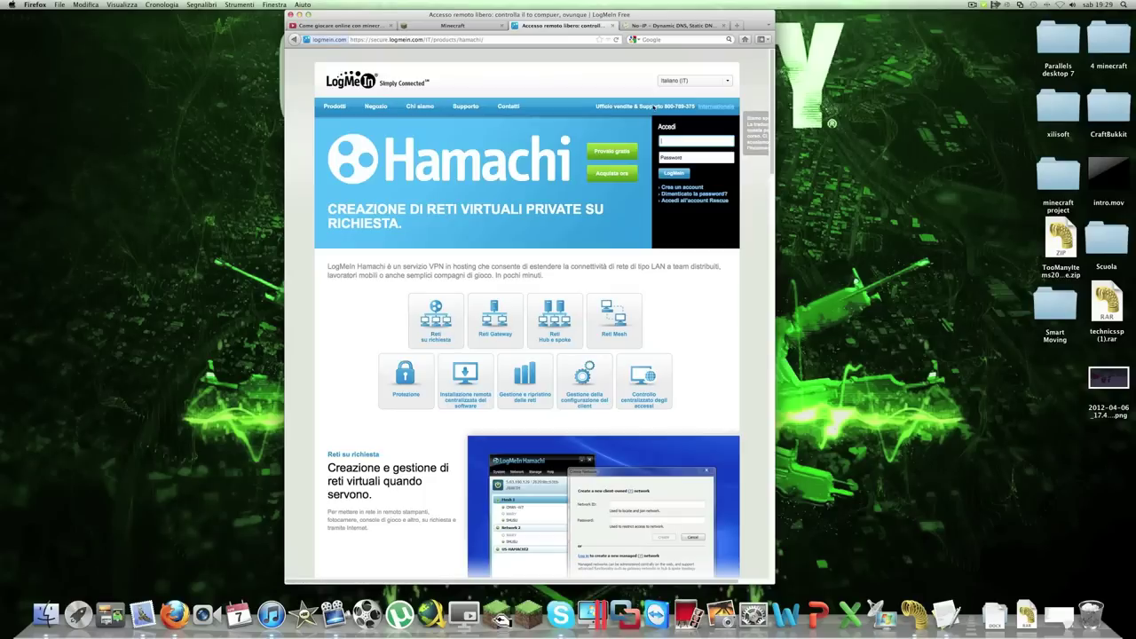
{"action": "left_click", "coordinate": [610, 152]}
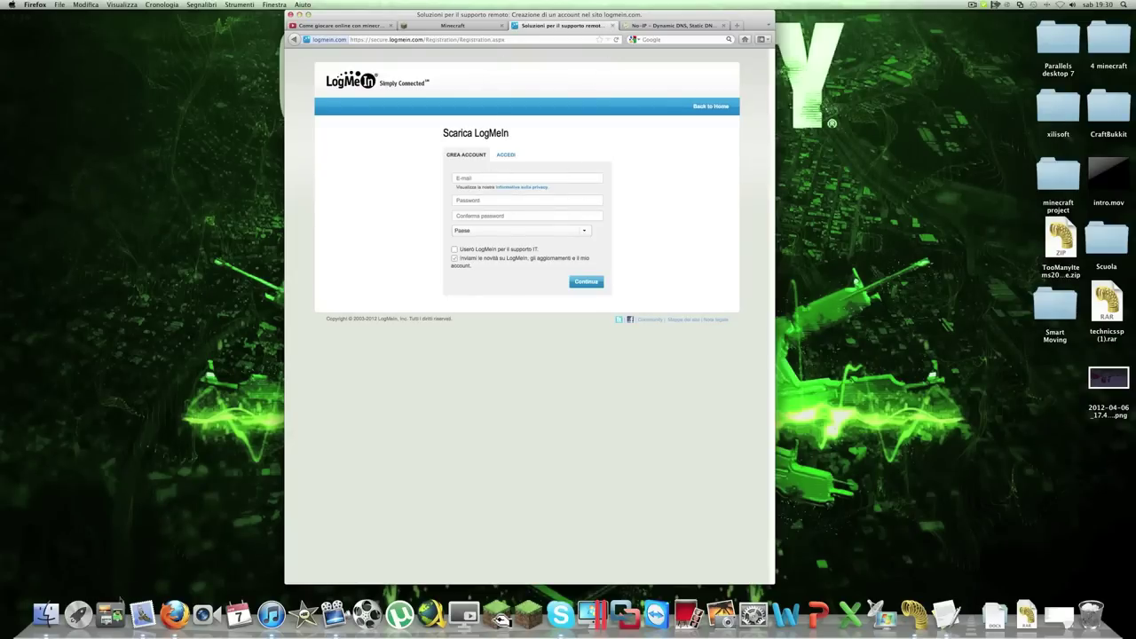
Launch LogMeIn Hamachi from Launchpad and load Google in a new Firefox tab
{"action": "left_click", "coordinate": [84, 614]}
{"action": "scroll", "coordinate": [973, 460], "scroll_direction": "right", "scroll_amount": 3}
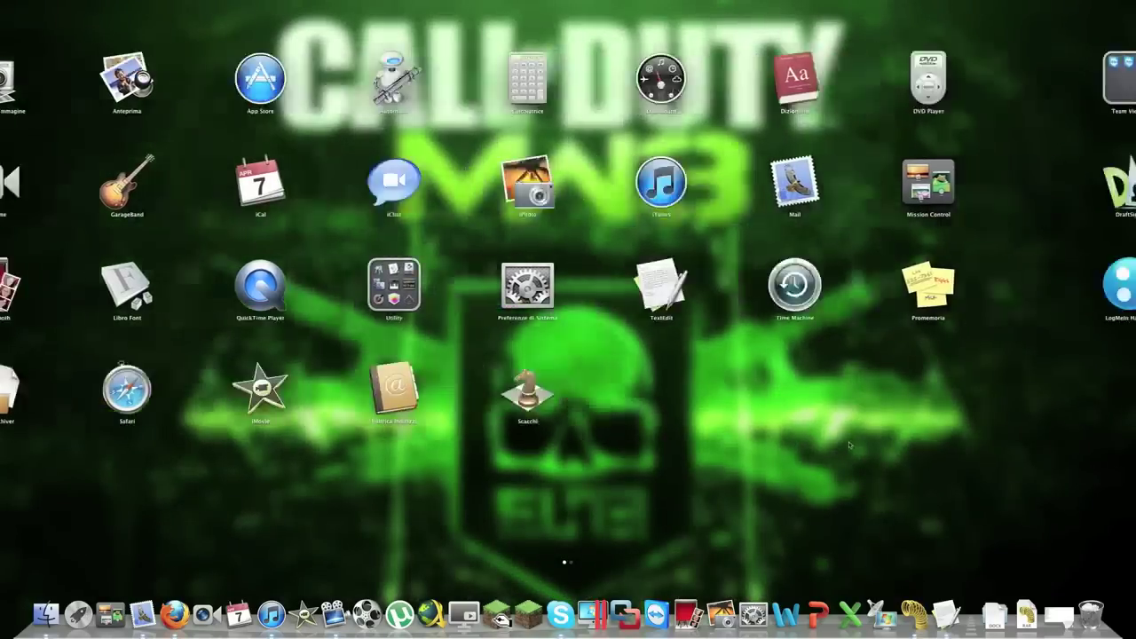
{"action": "left_click", "coordinate": [99, 282]}
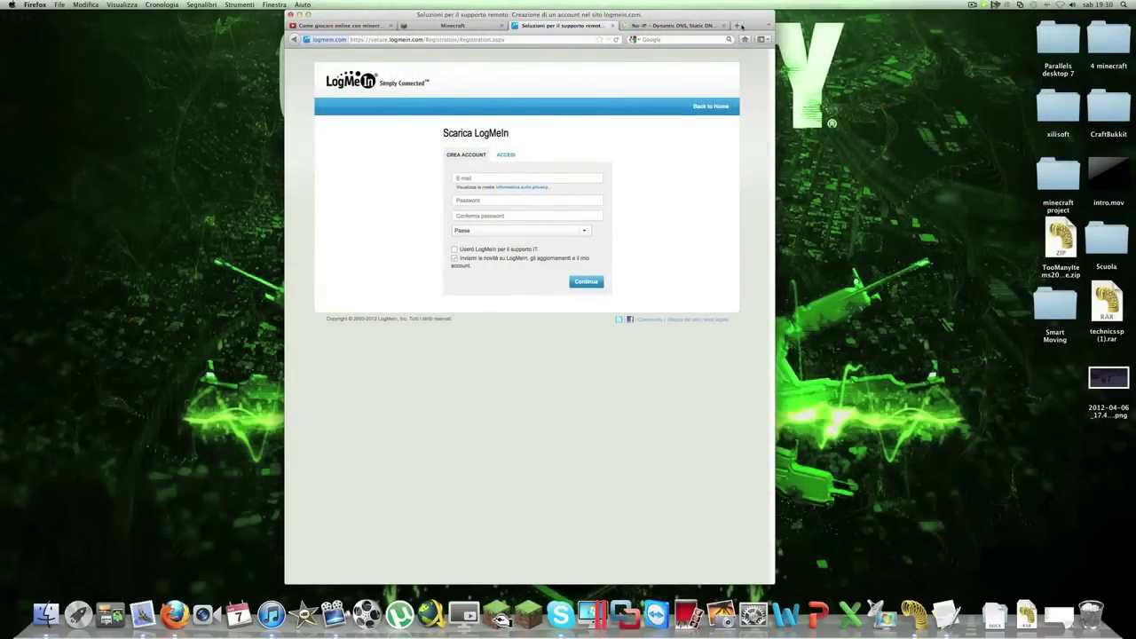
{"action": "left_click", "coordinate": [736, 24]}
{"action": "left_click", "coordinate": [728, 40]}
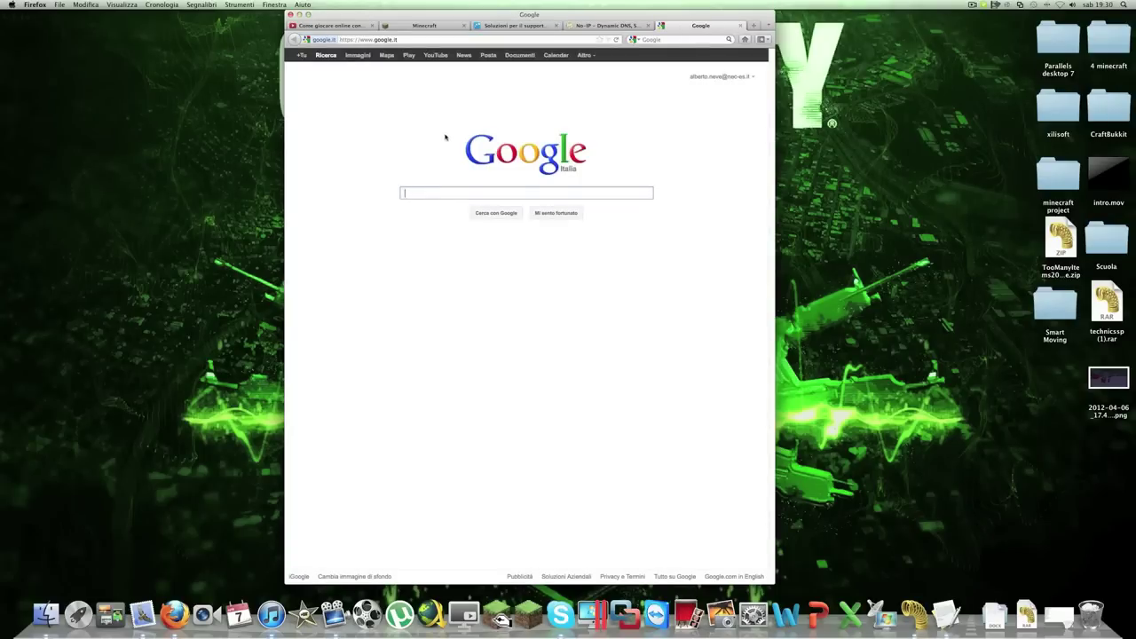
Search Google for hamachi, view the Mac download page, then close it and the LogMeIn tab
{"action": "type", "text": "hamachi"}
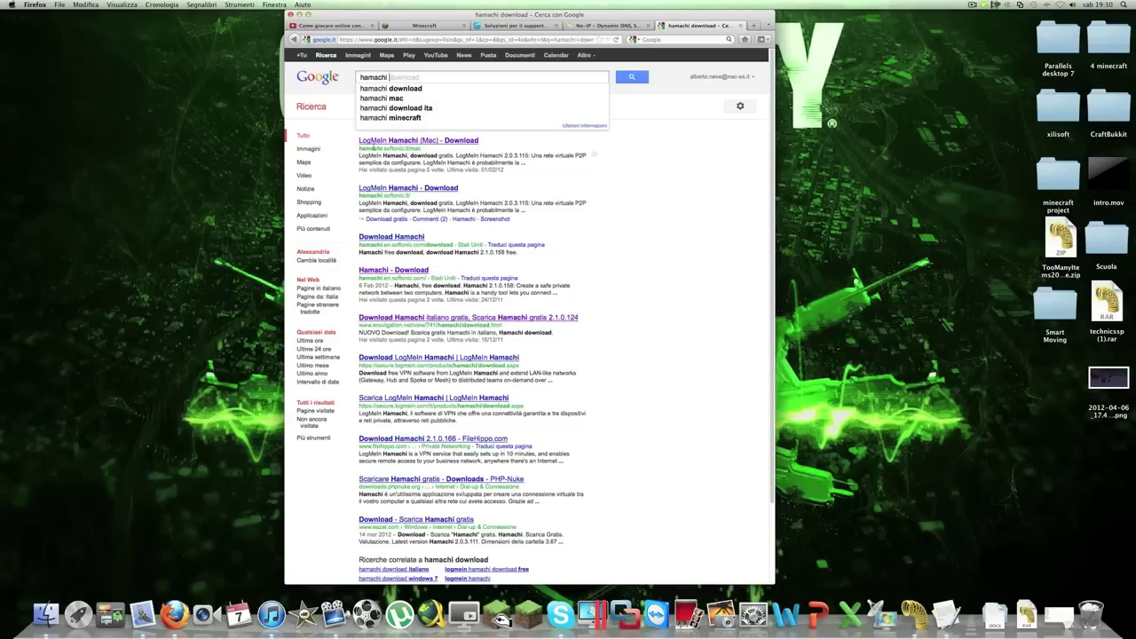
{"action": "left_click", "coordinate": [419, 142]}
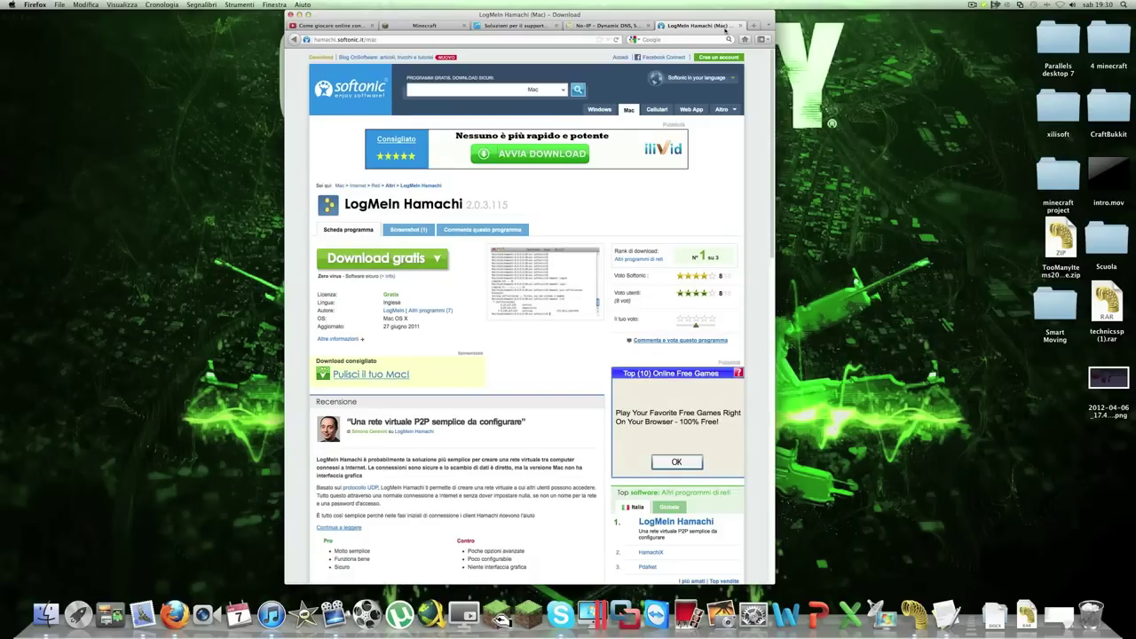
{"action": "left_click", "coordinate": [740, 25]}
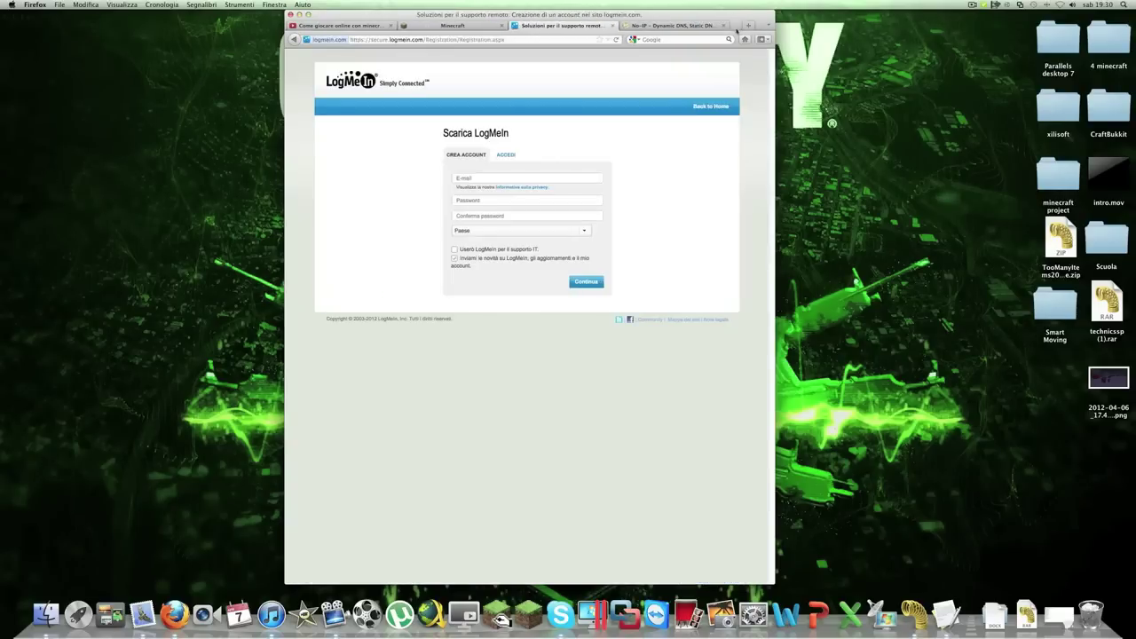
{"action": "left_click", "coordinate": [613, 25]}
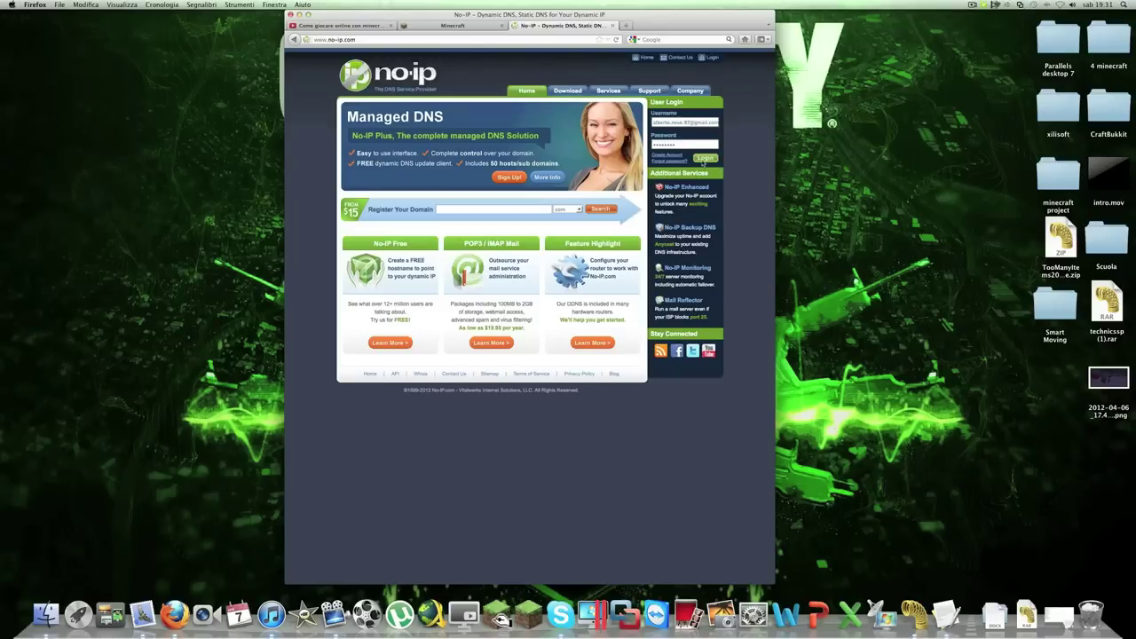
Log in to No-IP, glance at Add Domain, then open the Manage Hosts list
{"action": "left_click", "coordinate": [704, 158]}
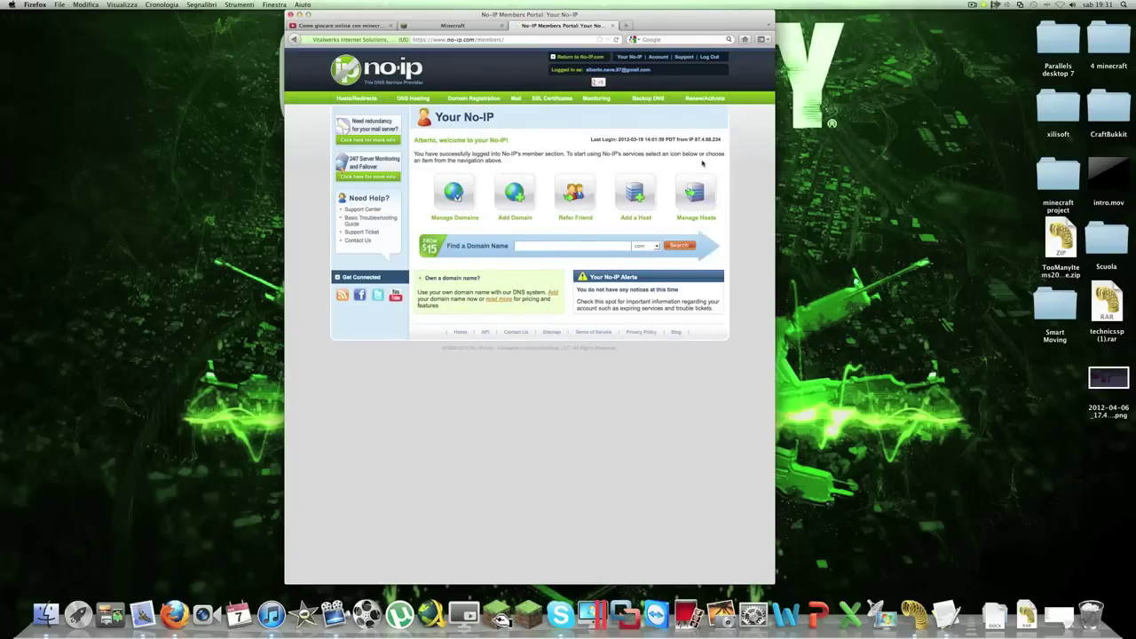
{"action": "left_click", "coordinate": [515, 191]}
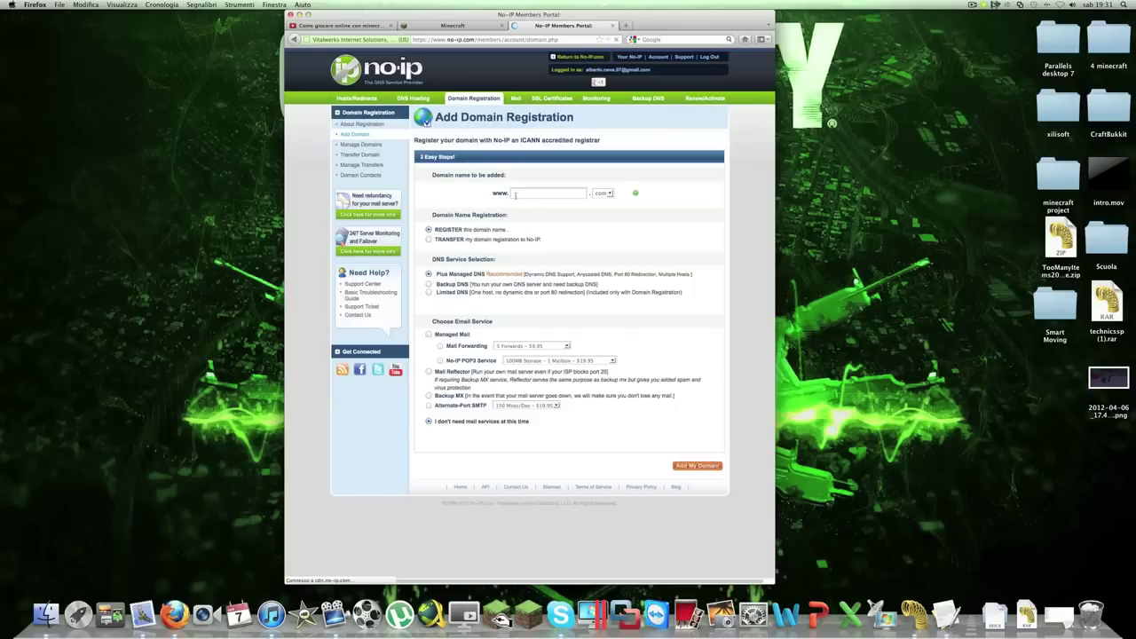
{"action": "left_click", "coordinate": [293, 39]}
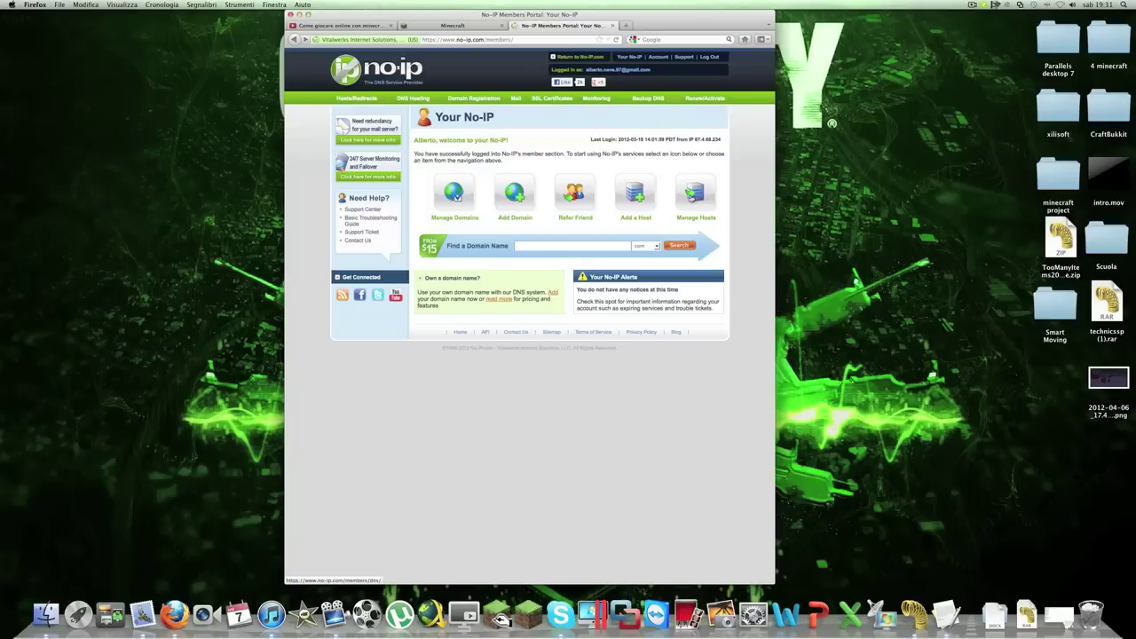
{"action": "left_click", "coordinate": [687, 203]}
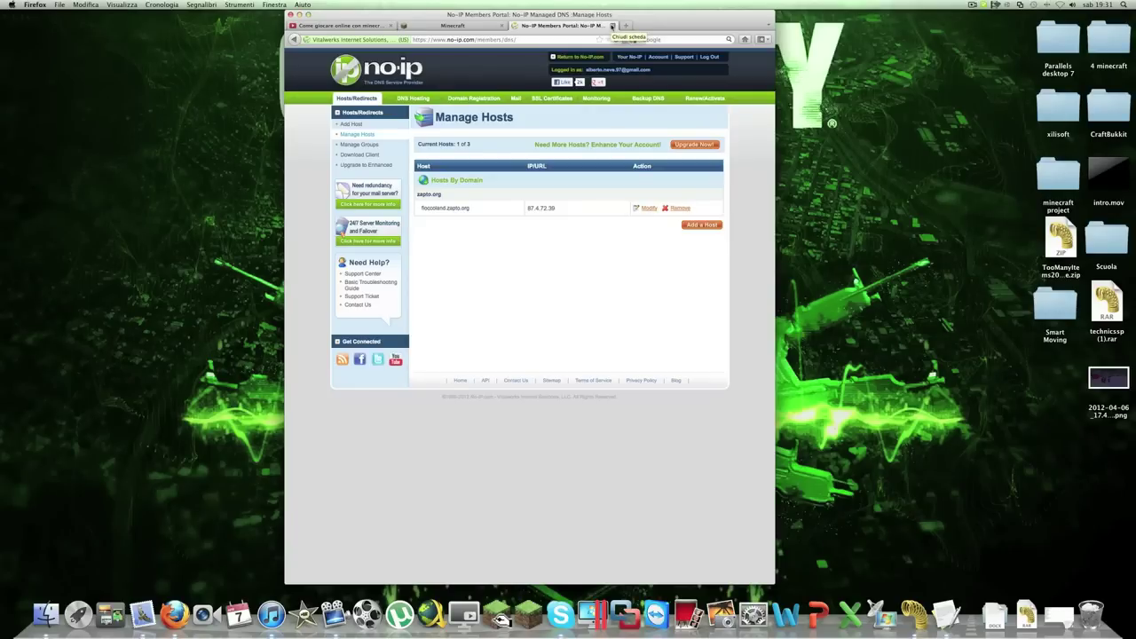
Close the No-IP tab, minimize Firefox and bring server.properties back
{"action": "left_click", "coordinate": [611, 25]}
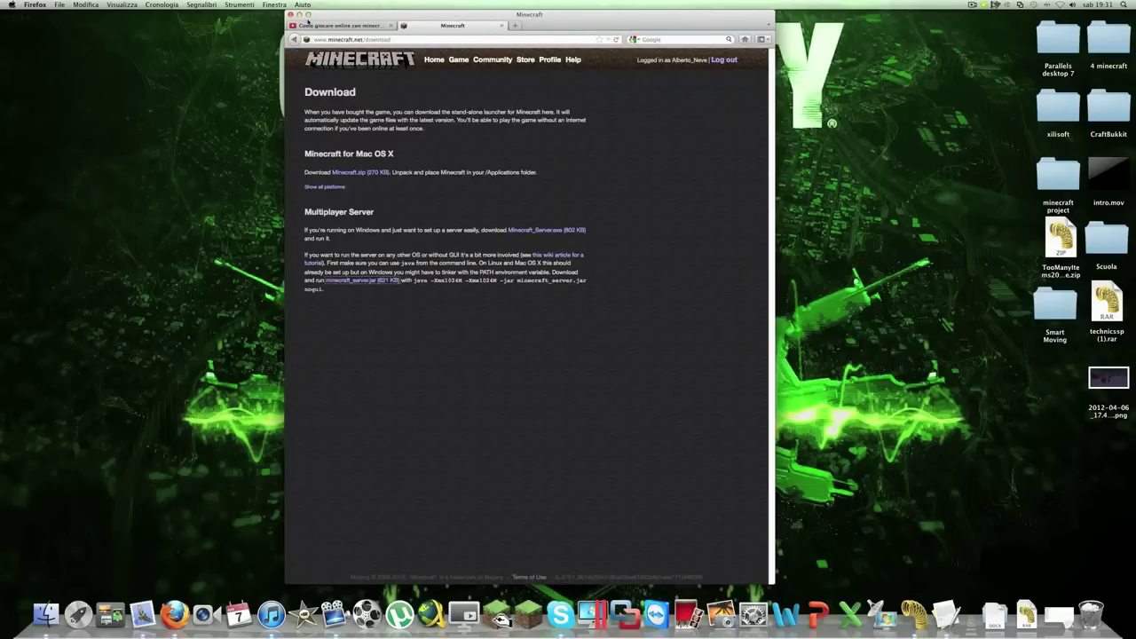
{"action": "left_click", "coordinate": [299, 15]}
{"action": "left_click", "coordinate": [1029, 615]}
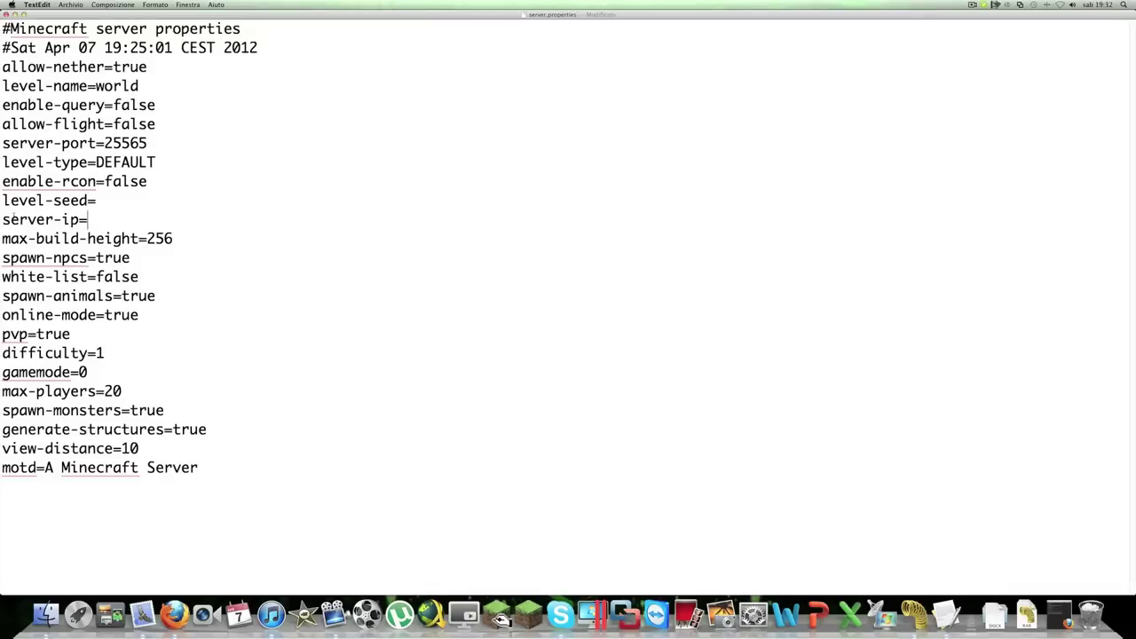
Bring up Hamachi, collapse the SkyBlock A&F network and move the window toward the centre
{"action": "mouse_move", "coordinate": [2, 220]}
{"action": "left_mouse_down"}
{"action": "mouse_move", "coordinate": [87, 219]}
{"action": "mouse_move", "coordinate": [11, 220]}
{"action": "left_mouse_up"}
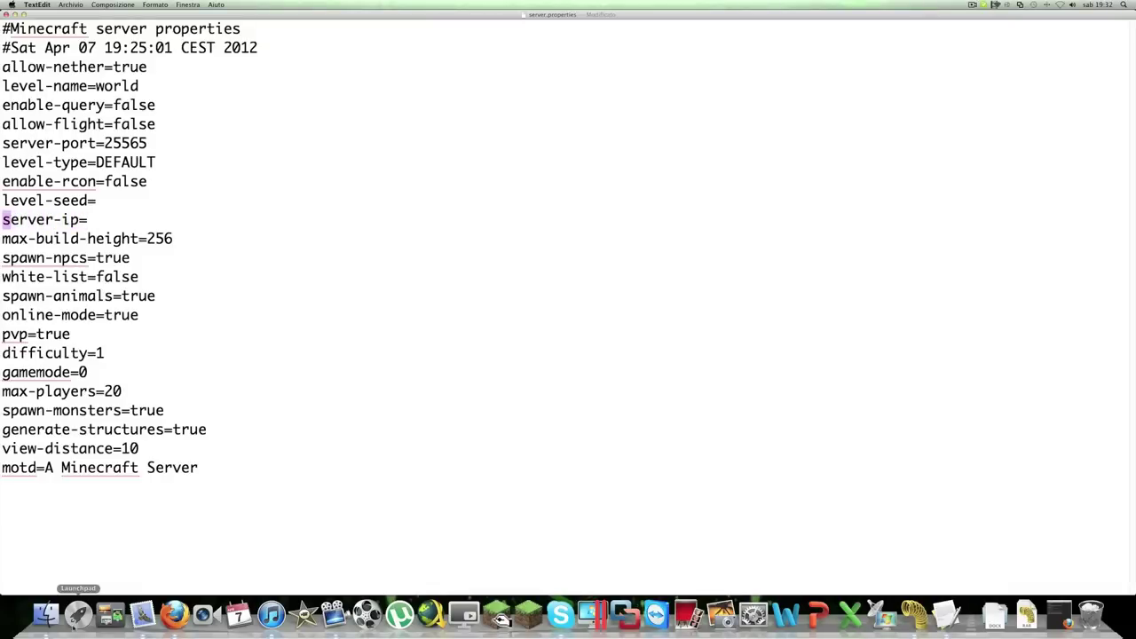
{"action": "left_click", "coordinate": [77, 614]}
{"action": "left_click", "coordinate": [570, 556]}
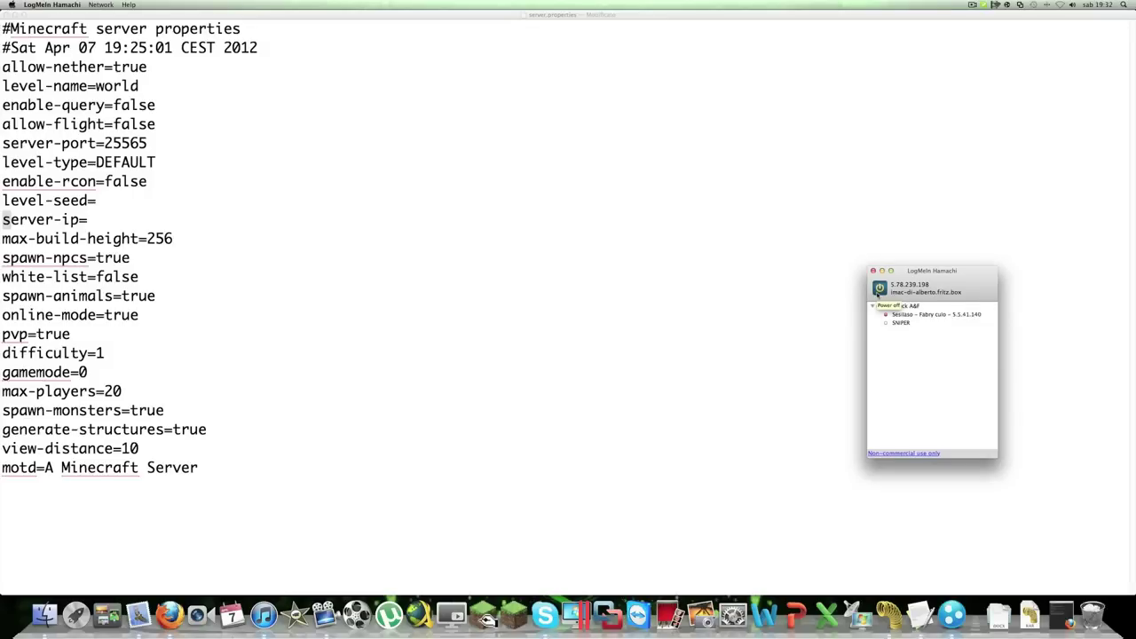
{"action": "left_click", "coordinate": [872, 306]}
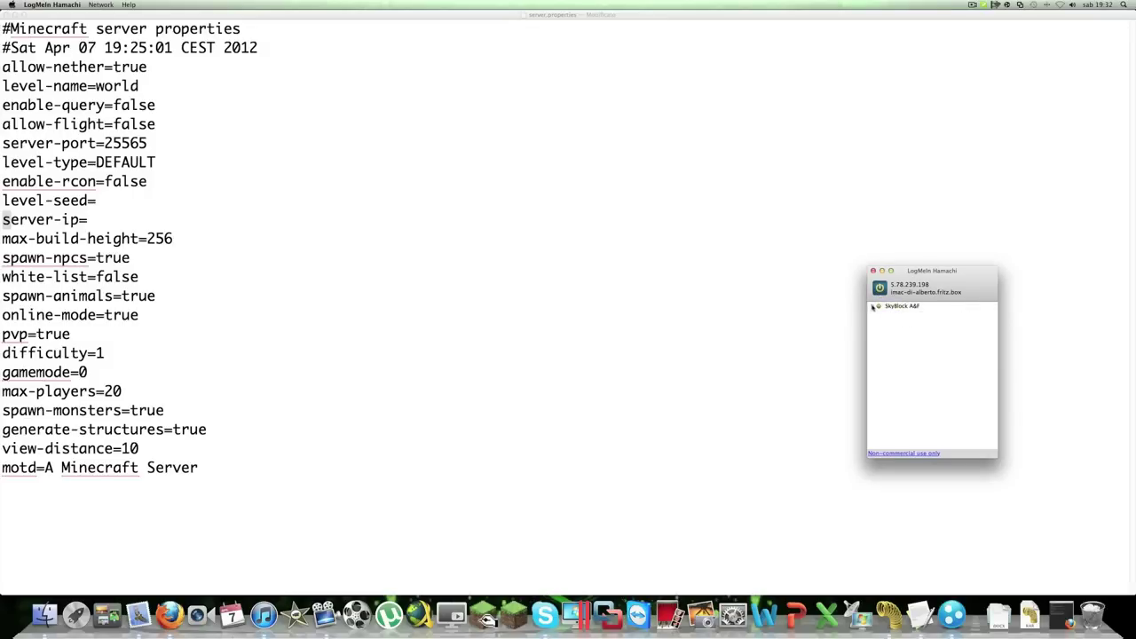
{"action": "left_click_drag", "start_coordinate": [896, 282], "coordinate": [615, 194]}
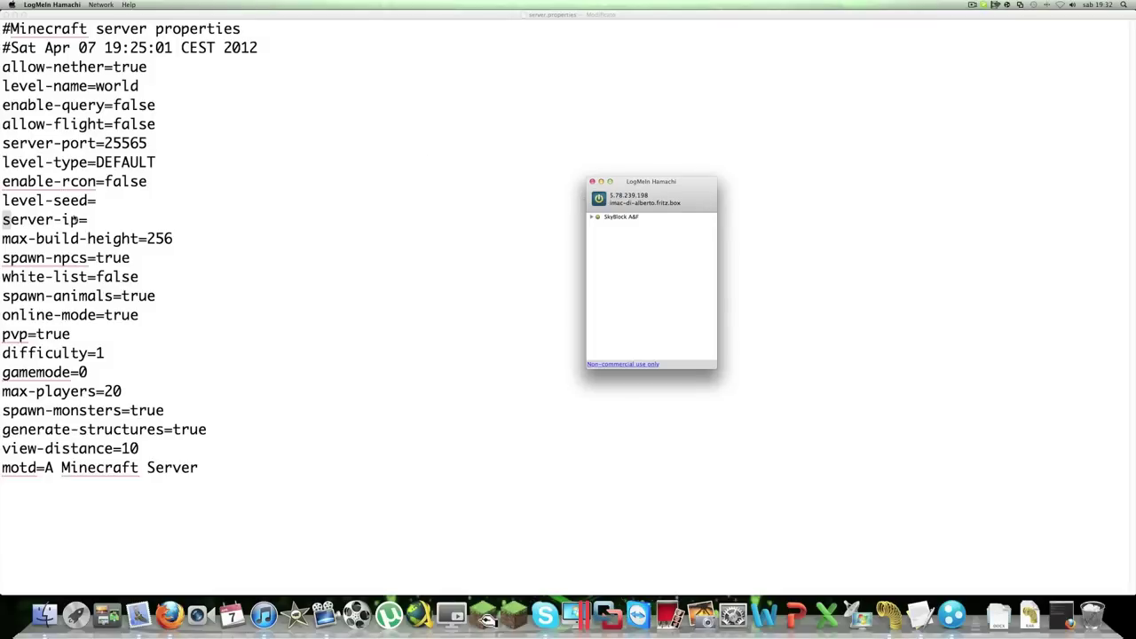
Position Hamachi, showing 5.78.239.198, beside the Minecraft Server folder and return to server-ip=
{"action": "left_click", "coordinate": [88, 219]}
{"action": "left_click", "coordinate": [44, 614]}
{"action": "left_click", "coordinate": [951, 614]}
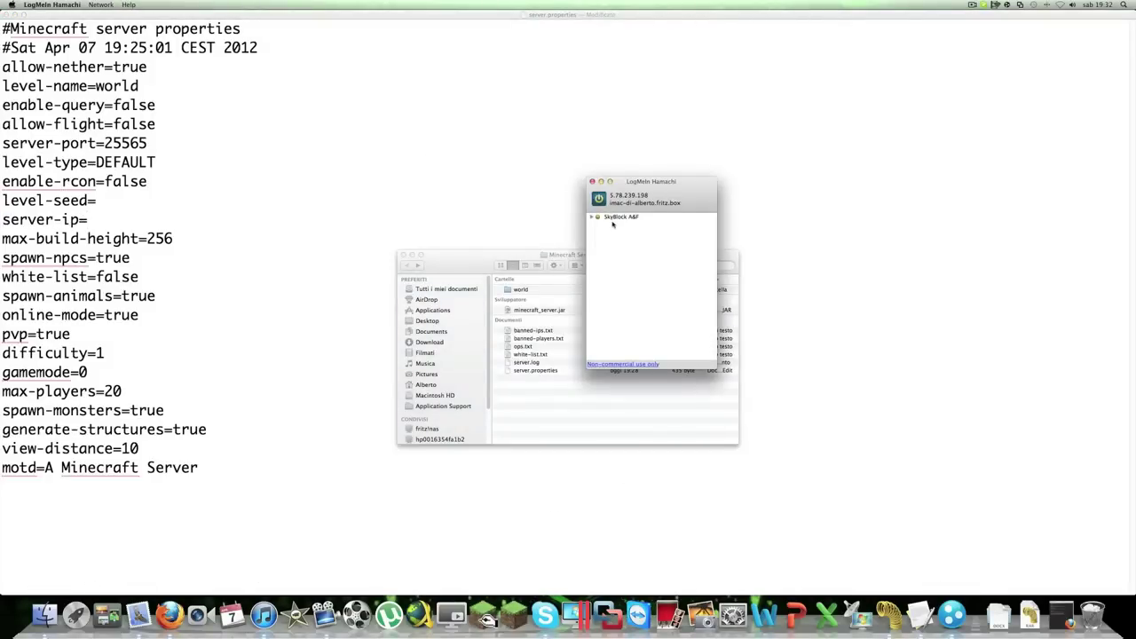
{"action": "left_click_drag", "start_coordinate": [611, 196], "coordinate": [628, 198]}
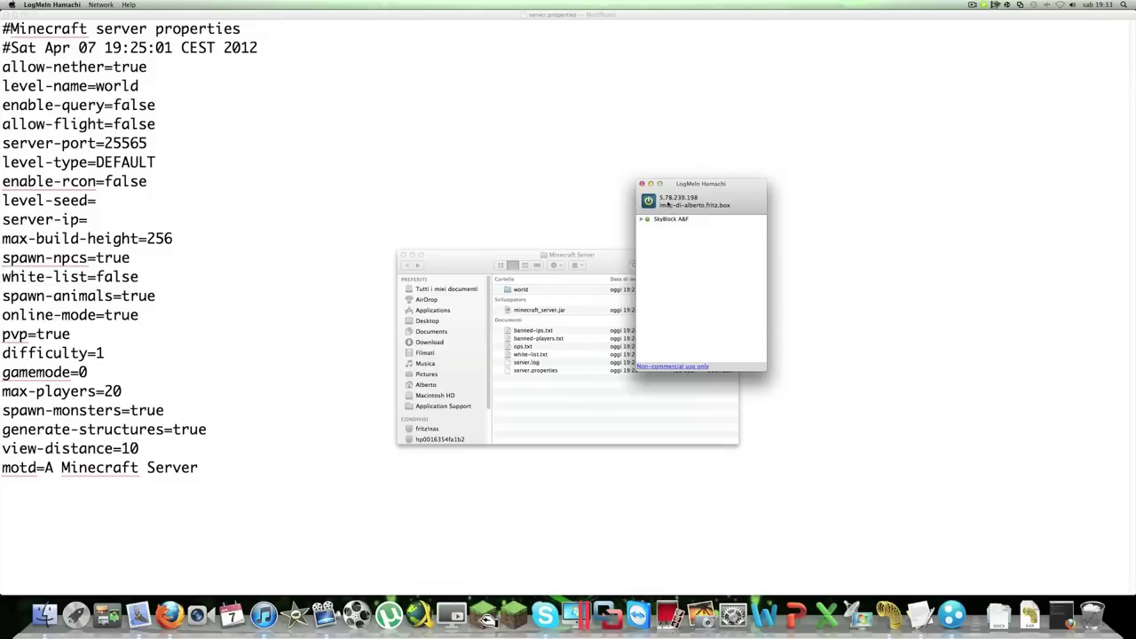
{"action": "left_click", "coordinate": [92, 219]}
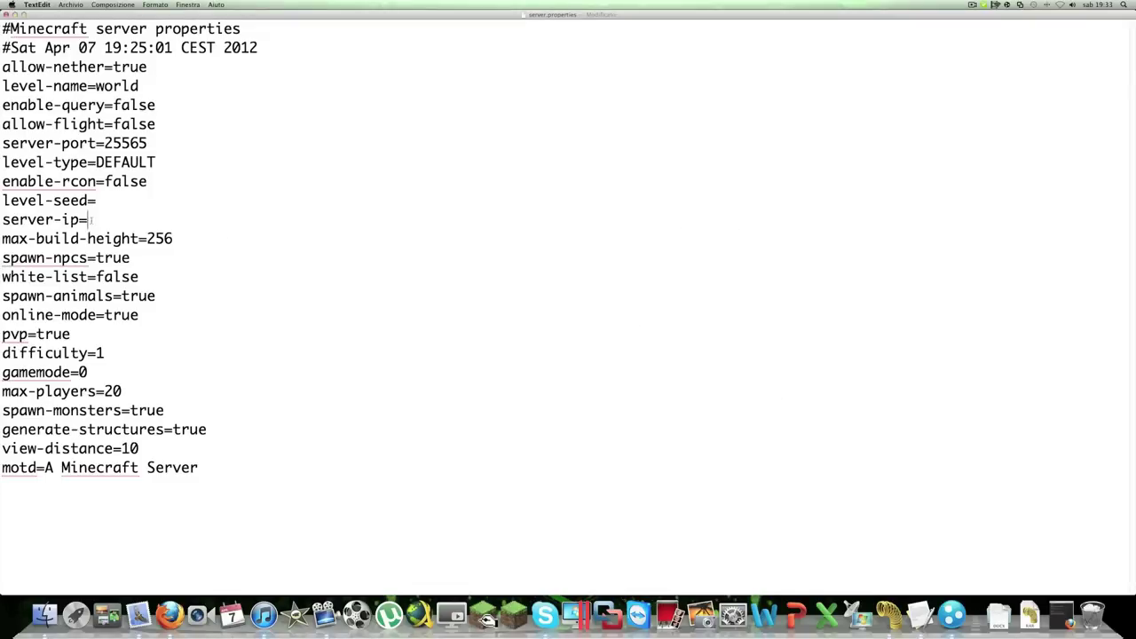
Enter the Hamachi address 5.78.239.198 after server-ip= in server.properties, reading it from the Hamachi window
{"action": "type", "text": "5.78."}
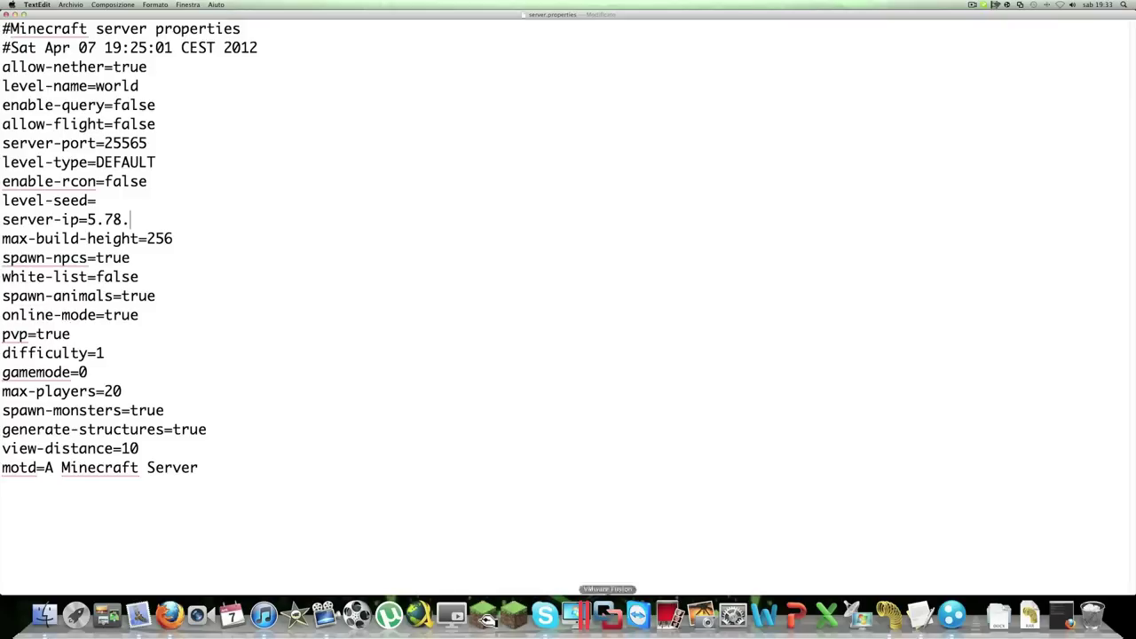
{"action": "left_click", "coordinate": [951, 614]}
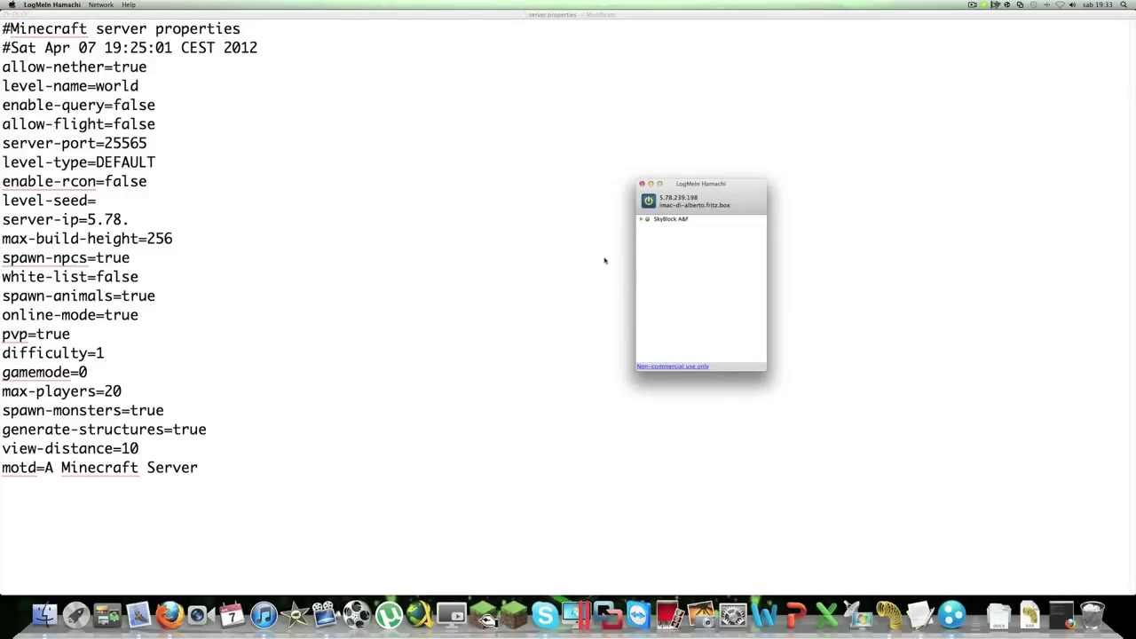
{"action": "left_click", "coordinate": [134, 207]}
{"action": "type", "text": "239"}
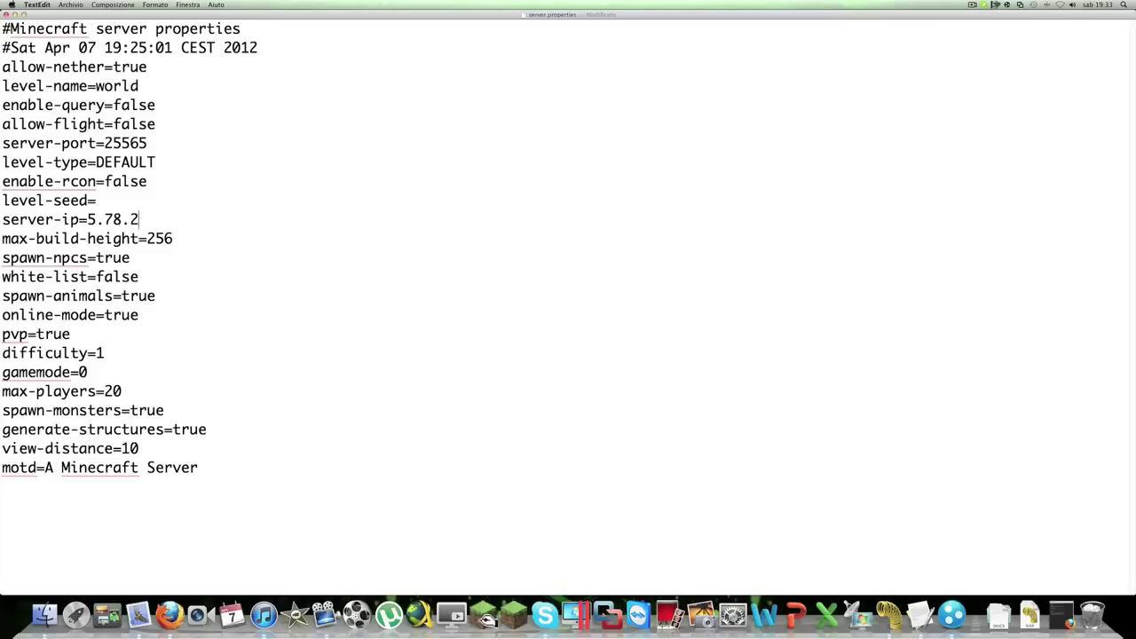
{"action": "type", "text": ".198"}
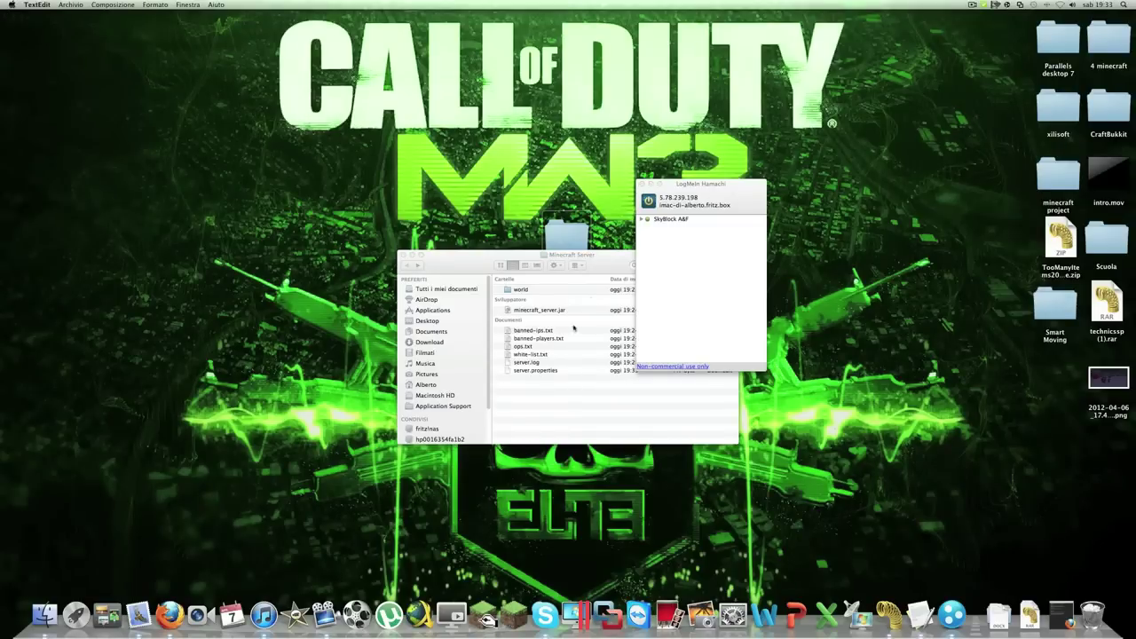
Confirm white-list.txt is empty, then place the Minecraft Server folder and Hamachi windows side by side
{"action": "double_click", "coordinate": [530, 354]}
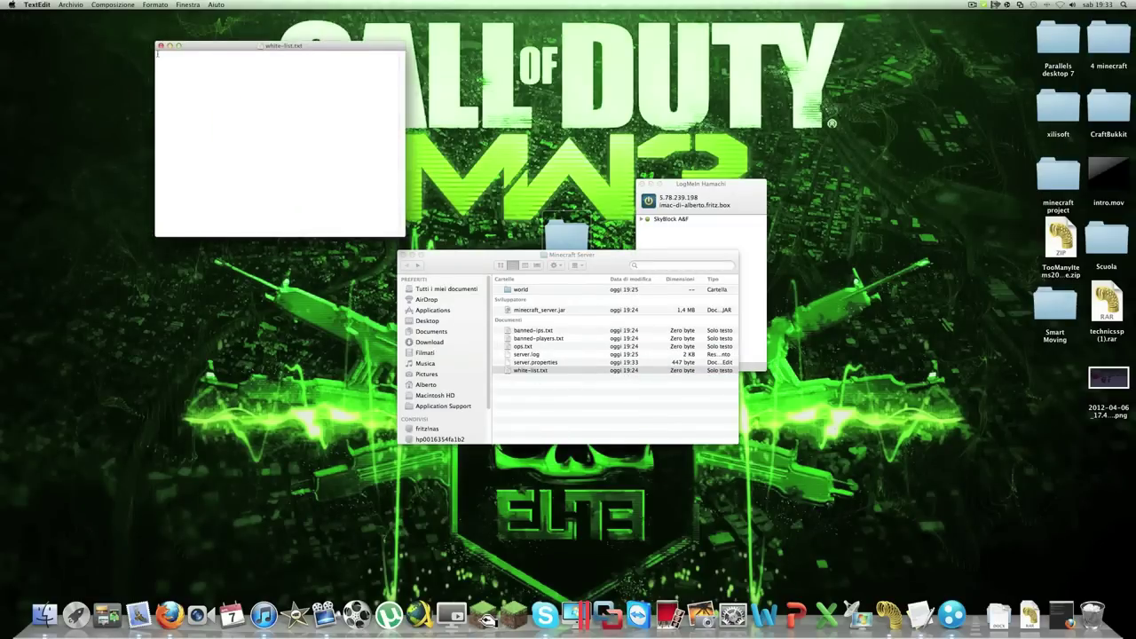
{"action": "left_click", "coordinate": [161, 46]}
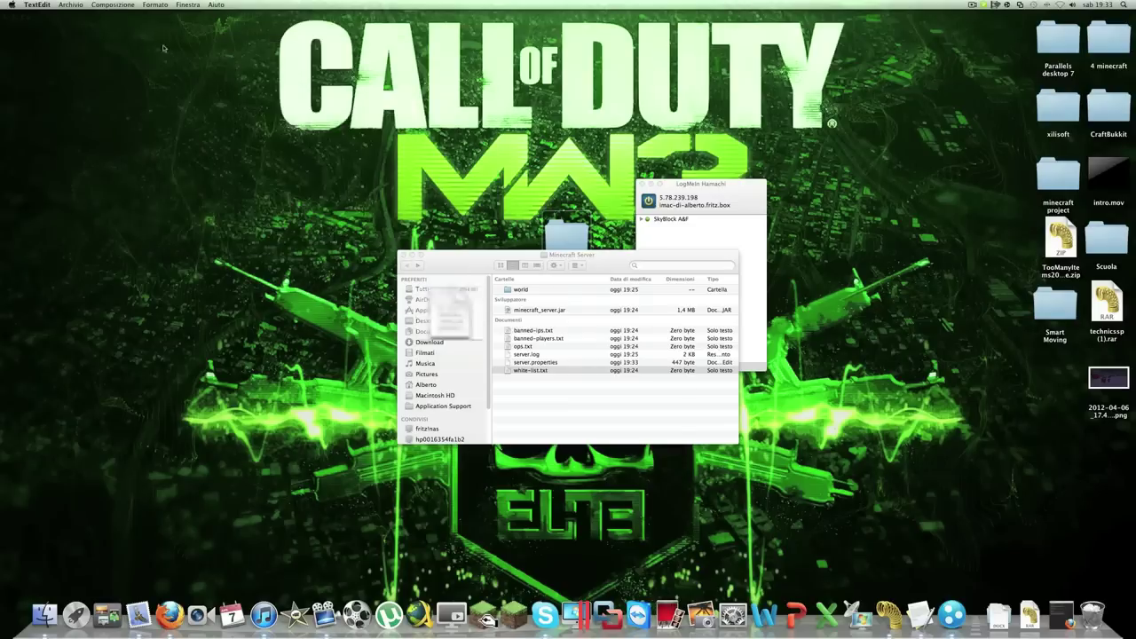
{"action": "left_click", "coordinate": [696, 193]}
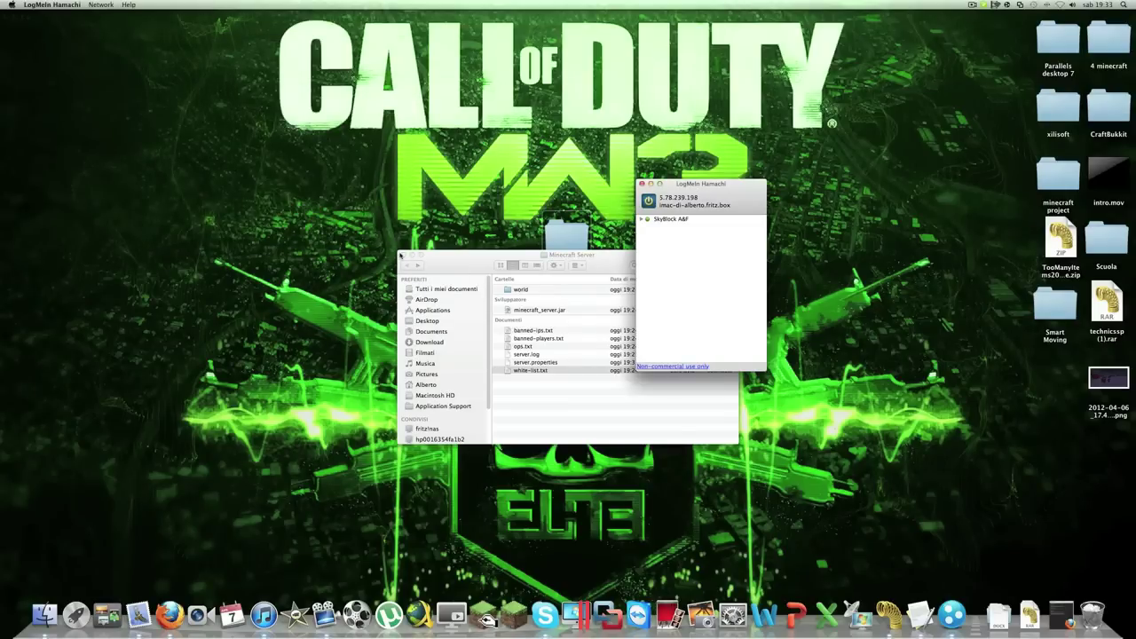
{"action": "left_click_drag", "start_coordinate": [400, 255], "coordinate": [176, 192]}
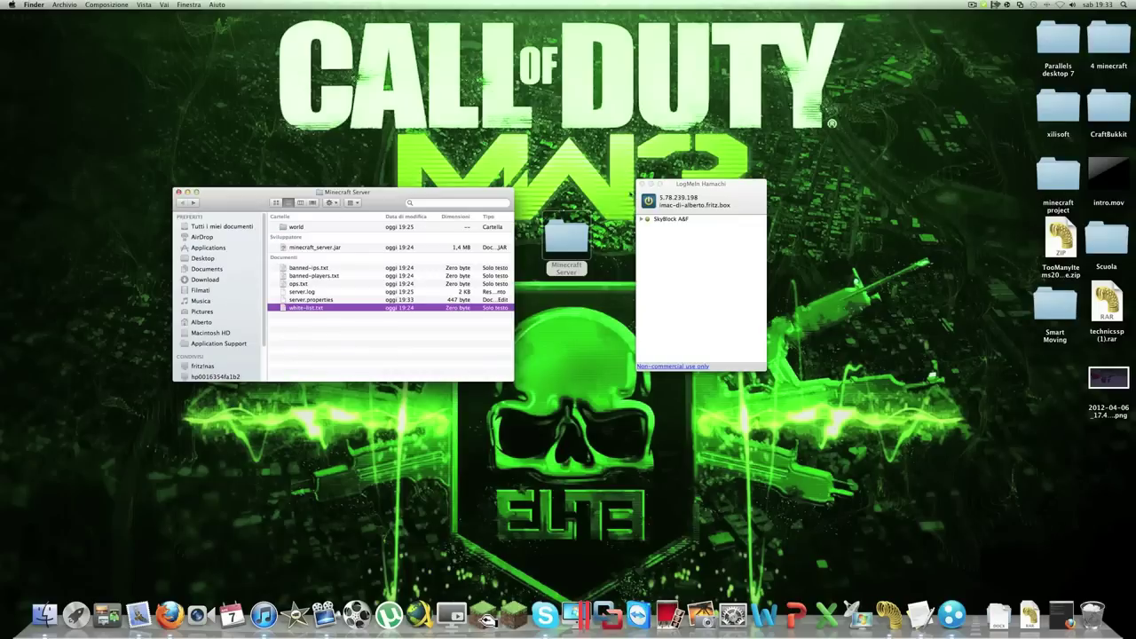
{"action": "left_click_drag", "start_coordinate": [676, 187], "coordinate": [628, 263]}
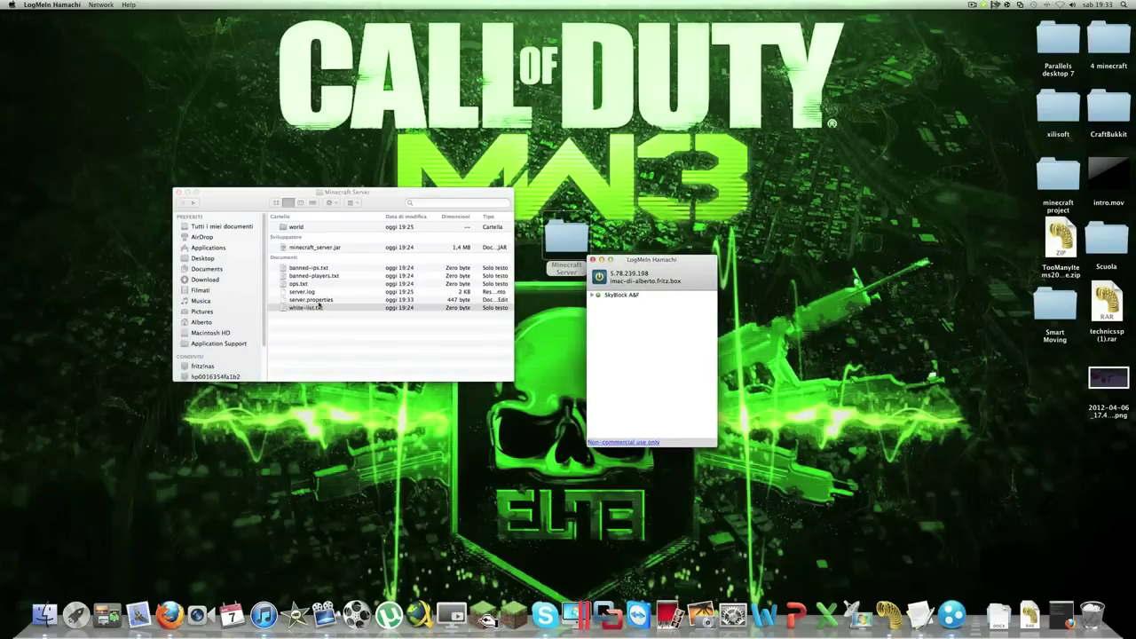
{"action": "left_click_drag", "start_coordinate": [659, 265], "coordinate": [697, 142]}
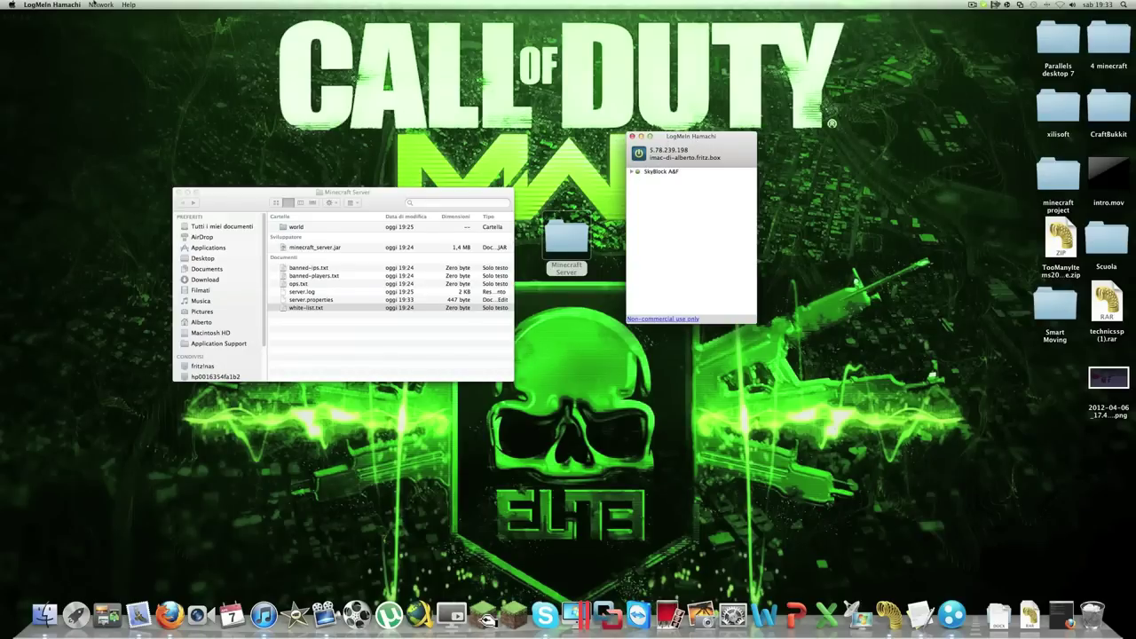
{"action": "left_click", "coordinate": [52, 4]}
{"action": "left_click", "coordinate": [88, 5]}
{"action": "left_click", "coordinate": [114, 4]}
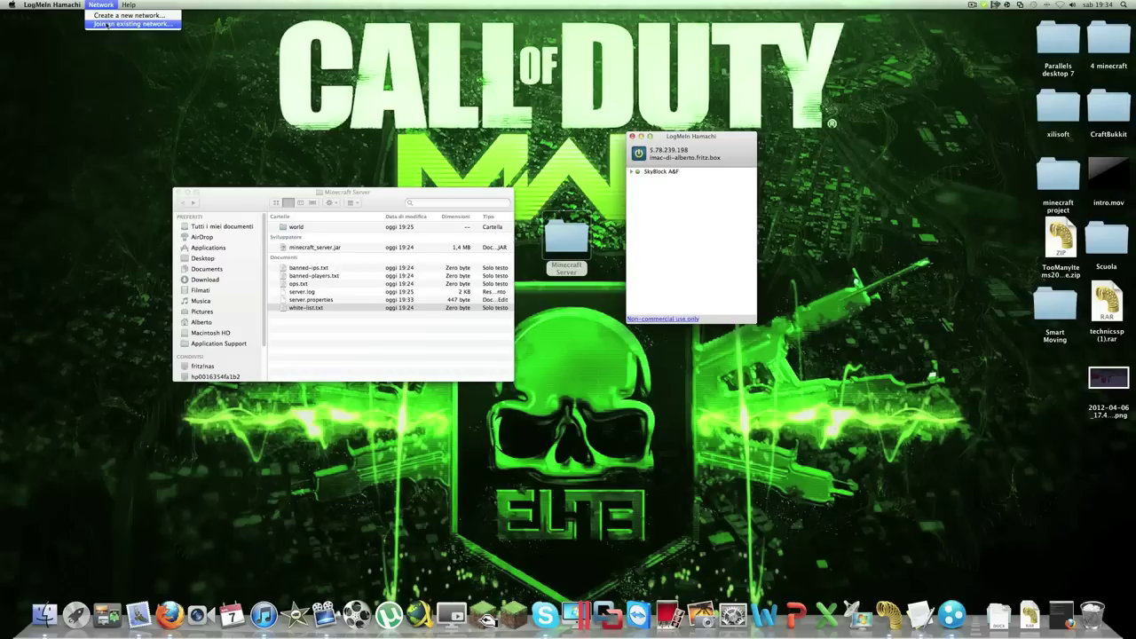
{"action": "mouse_move", "coordinate": [77, 7]}
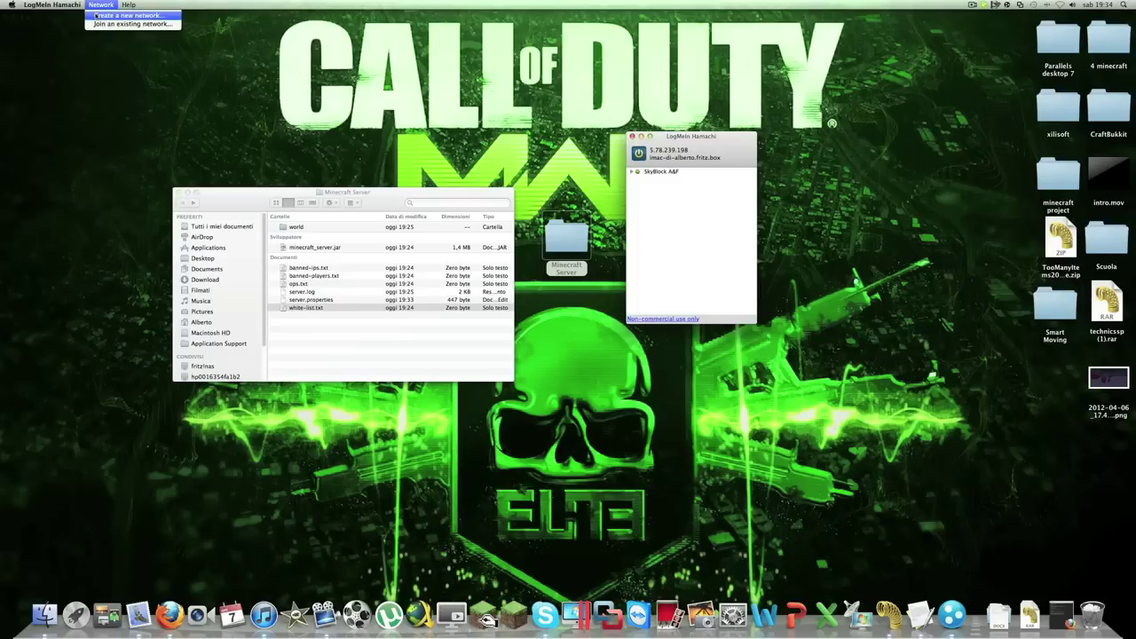
{"action": "left_click", "coordinate": [96, 15]}
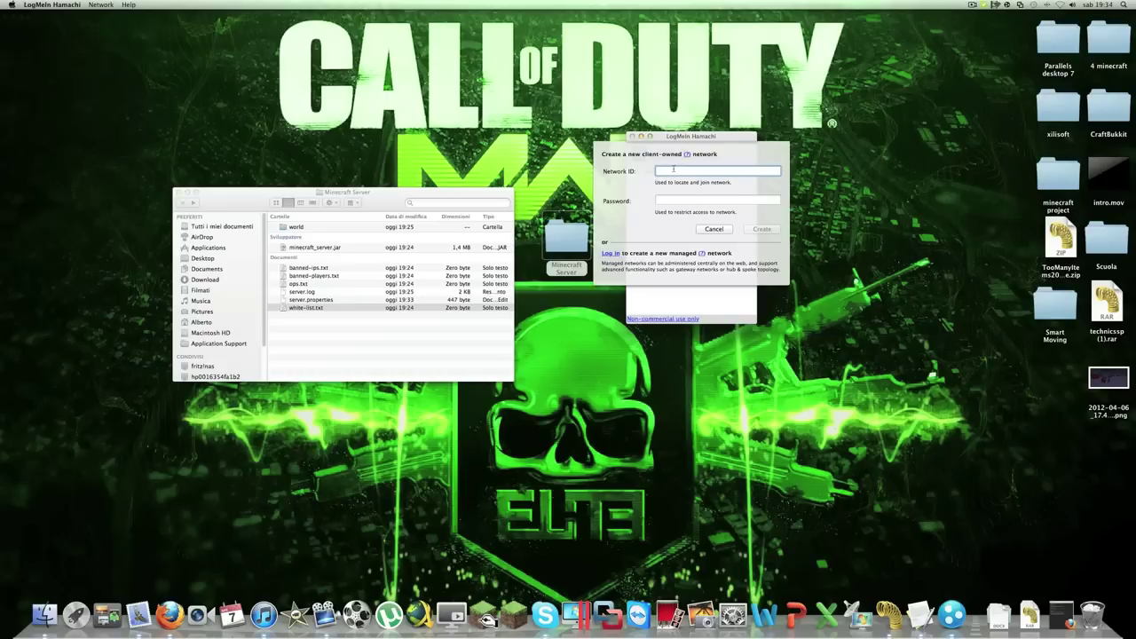
{"action": "type", "text": "Prova"}
{"action": "left_click", "coordinate": [677, 198]}
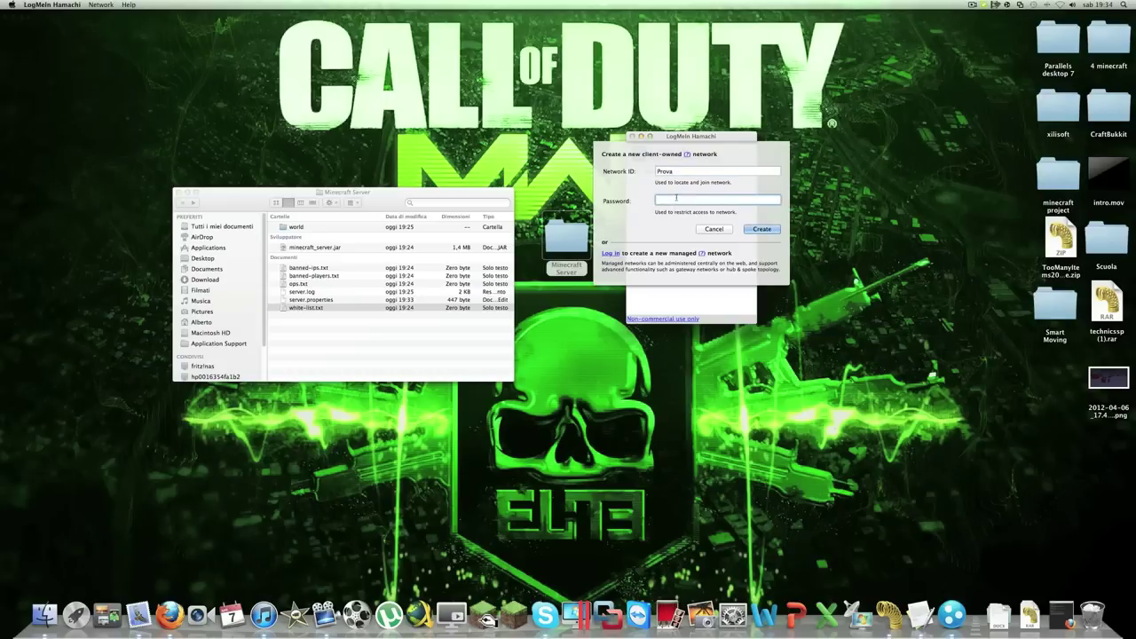
{"action": "left_click", "coordinate": [757, 229]}
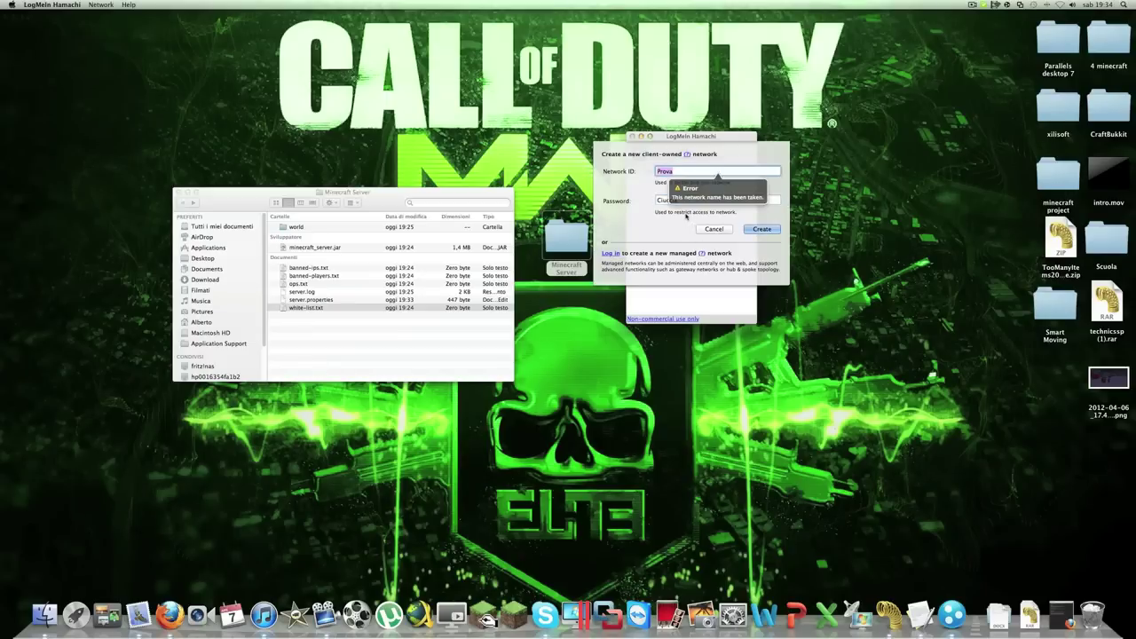
Rename the network from the taken Prova123 to hascia and create it
{"action": "left_click", "coordinate": [679, 171]}
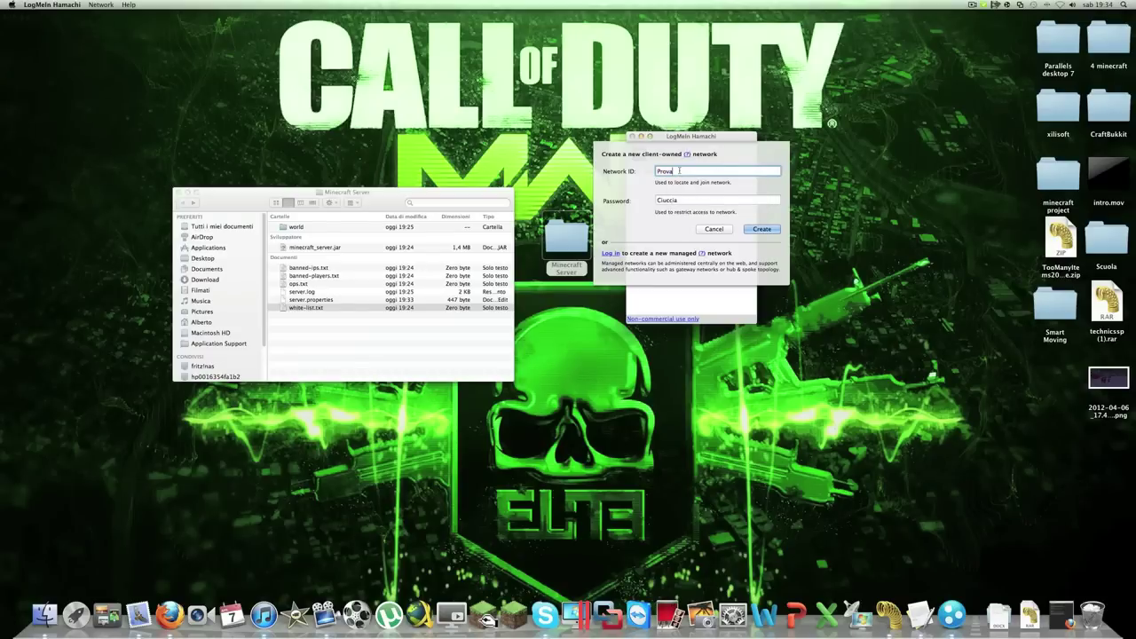
{"action": "type", "text": "123"}
{"action": "key", "text": "Return"}
{"action": "key", "text": "BackSpace"}
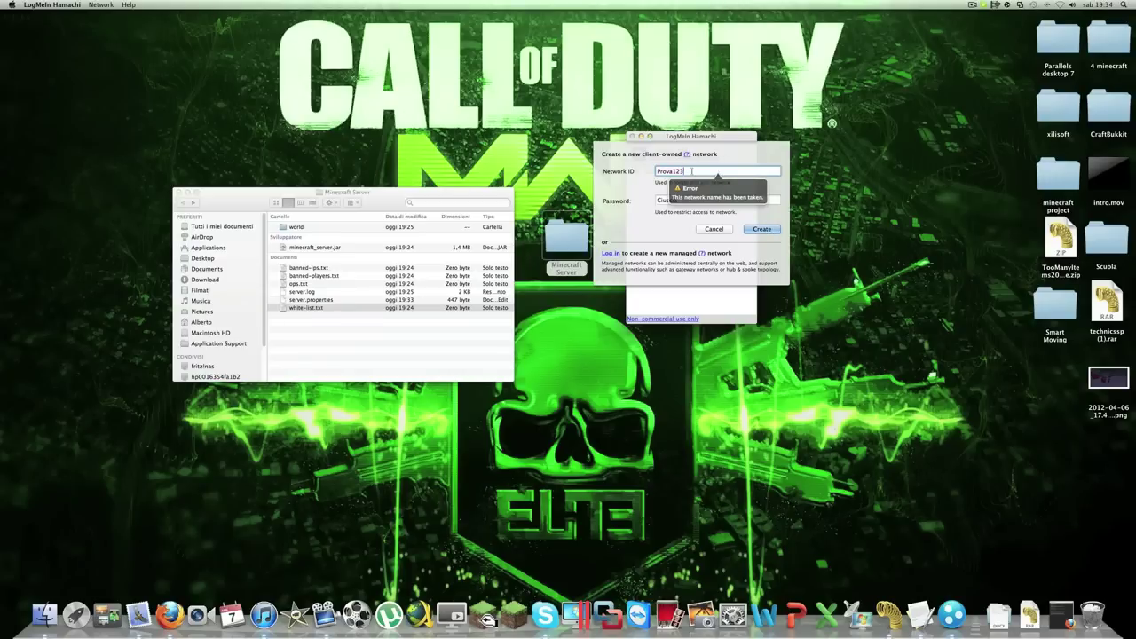
{"action": "type", "text": "hasc"}
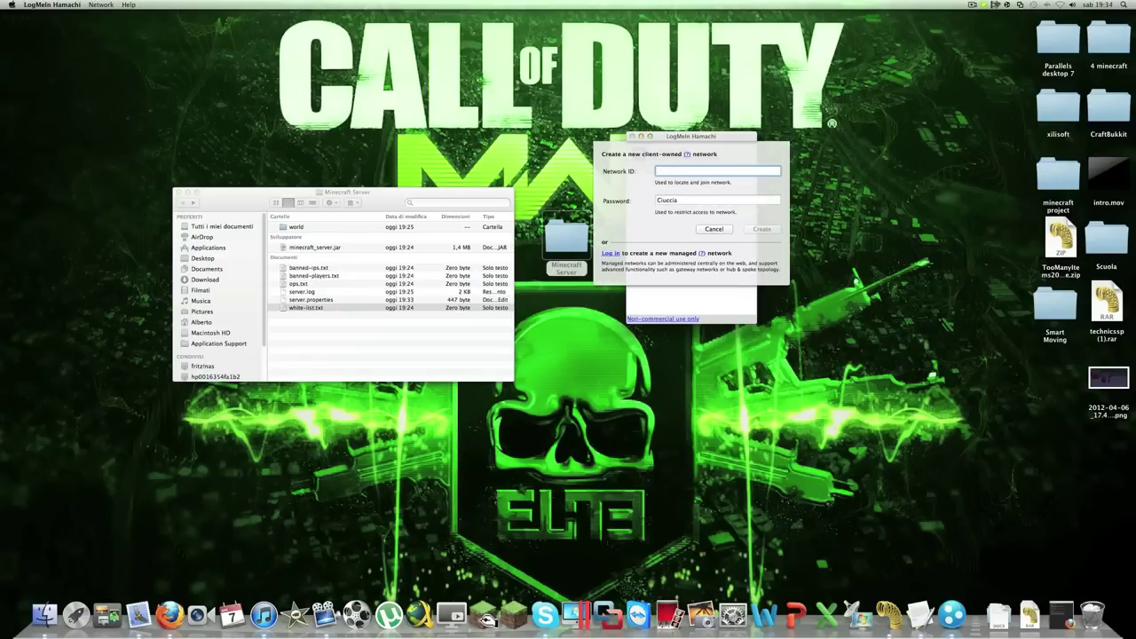
{"action": "type", "text": "ia"}
{"action": "left_click", "coordinate": [759, 229]}
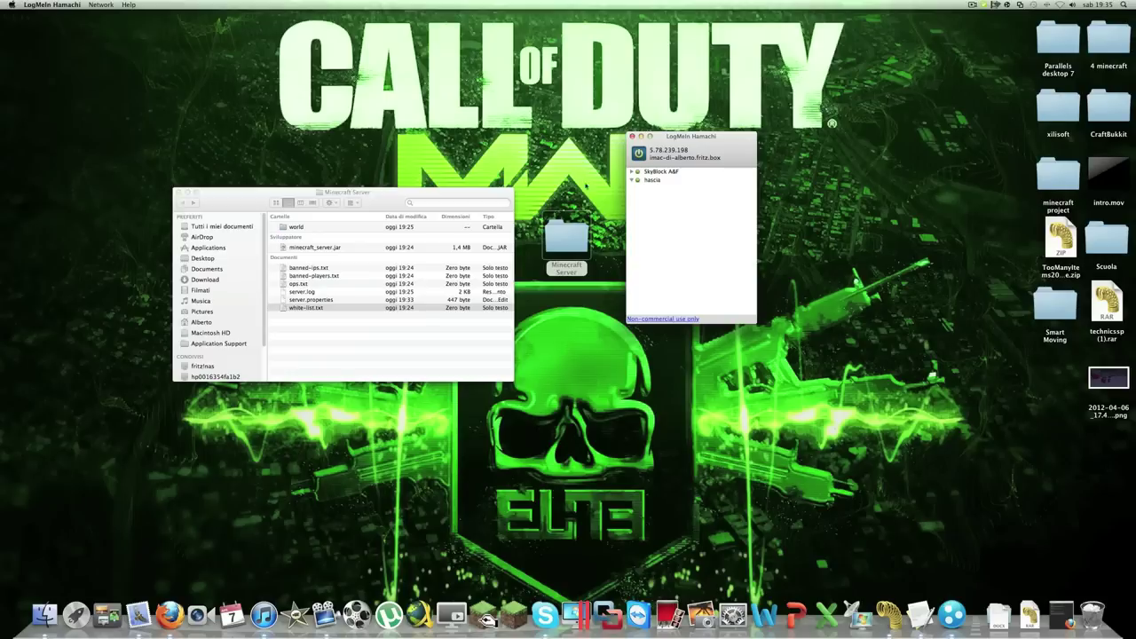
{"action": "left_click", "coordinate": [972, 5]}
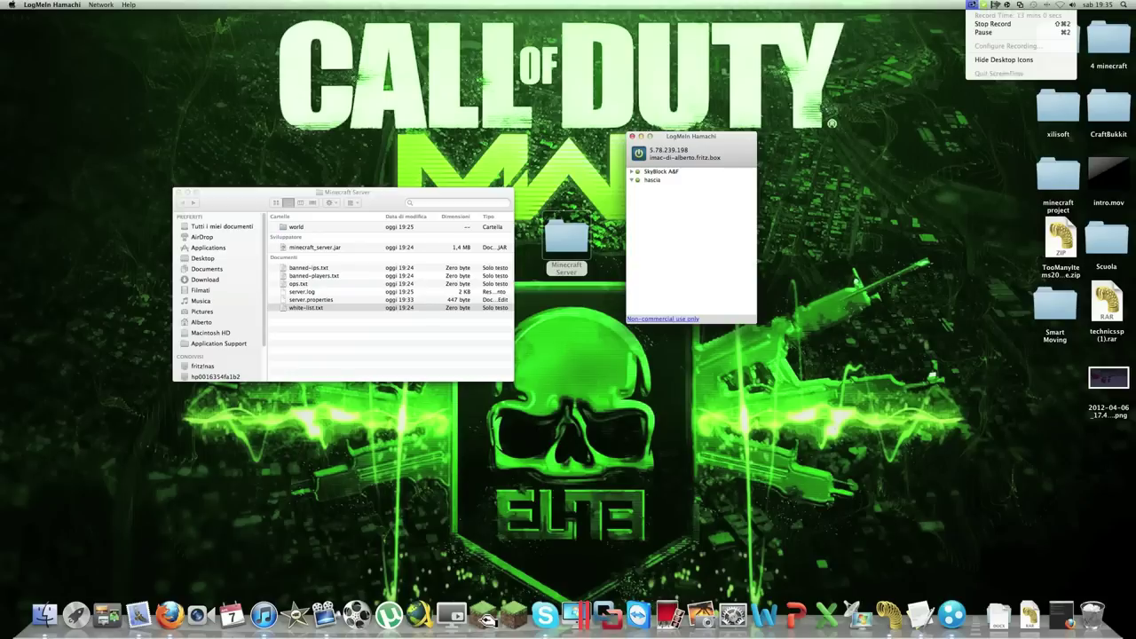
{"action": "left_click", "coordinate": [105, 98]}
{"action": "left_click", "coordinate": [710, 321]}
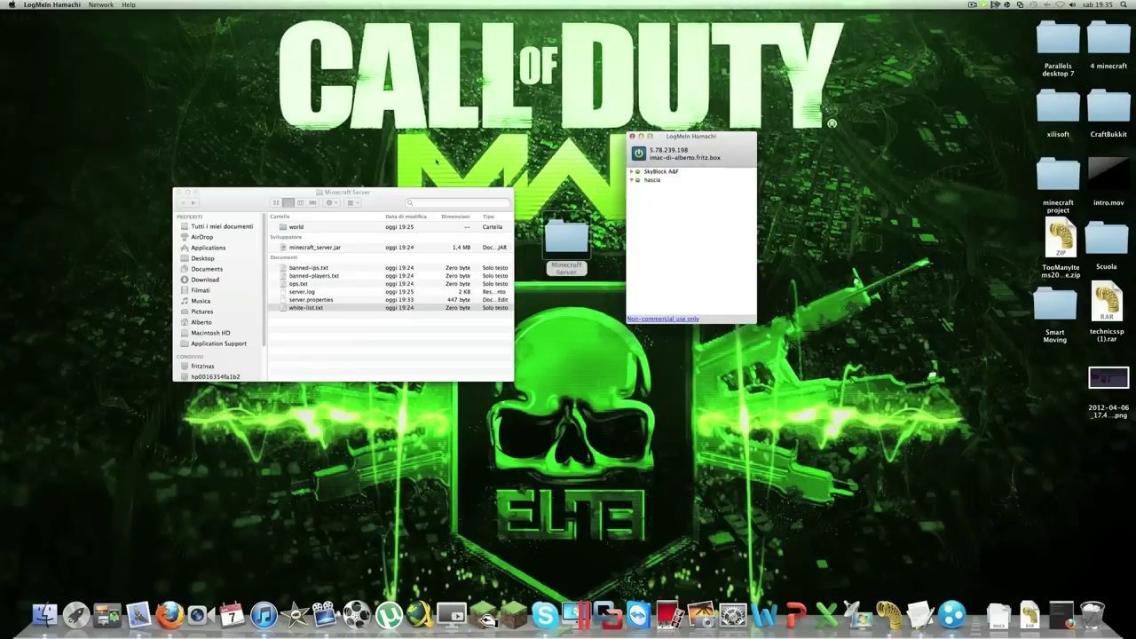
{"action": "left_click", "coordinate": [100, 5]}
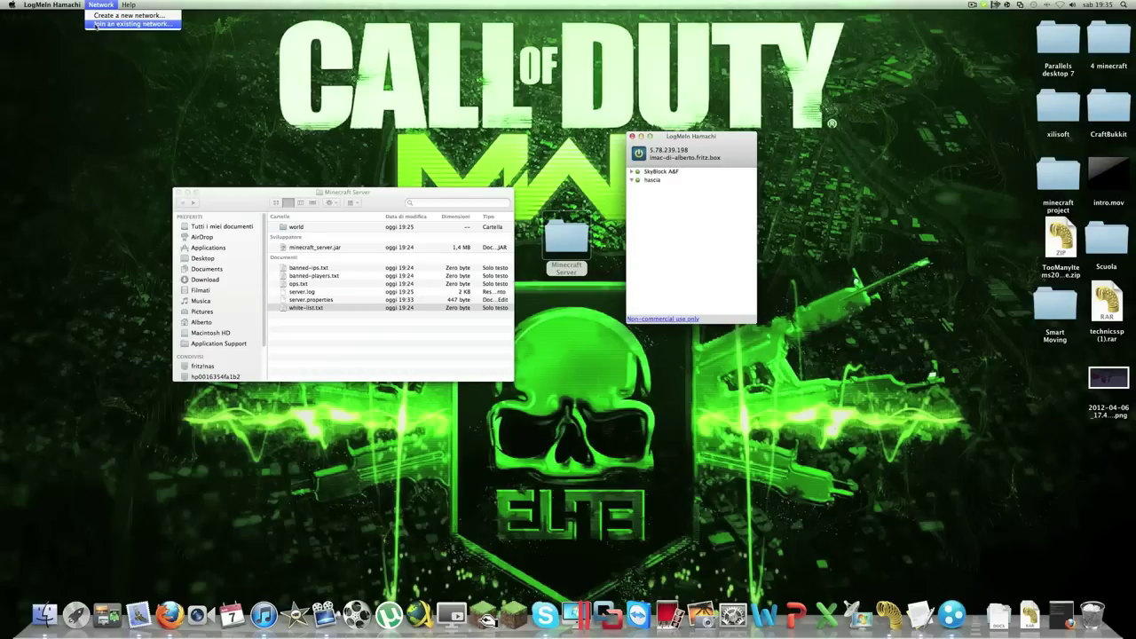
{"action": "left_click", "coordinate": [96, 25]}
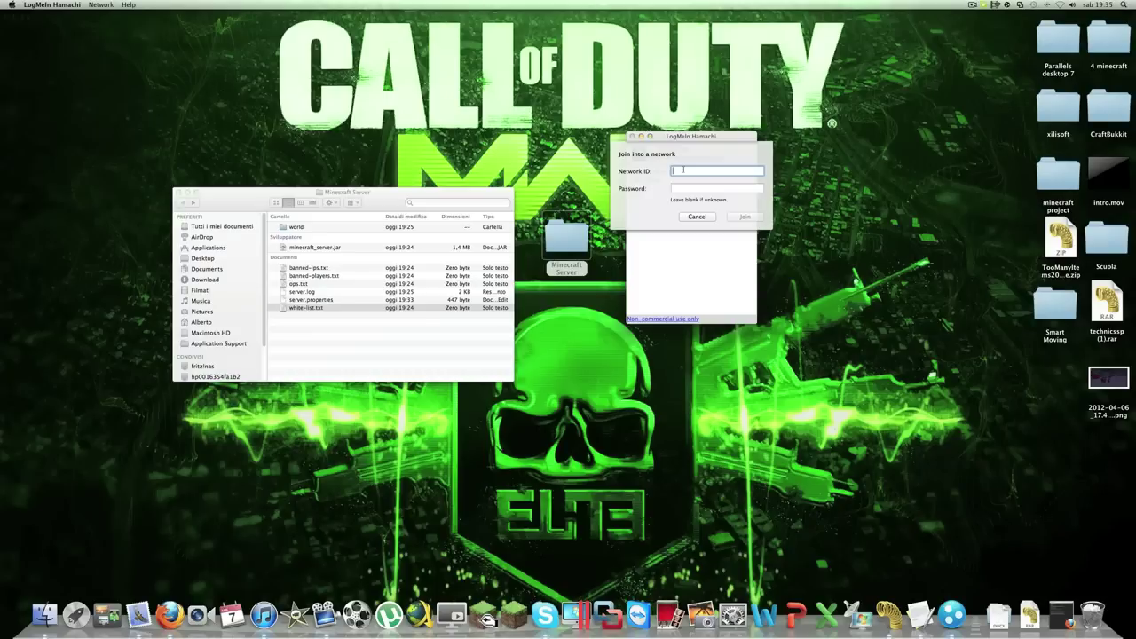
{"action": "left_click", "coordinate": [679, 189]}
{"action": "left_click", "coordinate": [680, 174]}
{"action": "type", "text": "hascia"}
{"action": "left_click", "coordinate": [685, 189]}
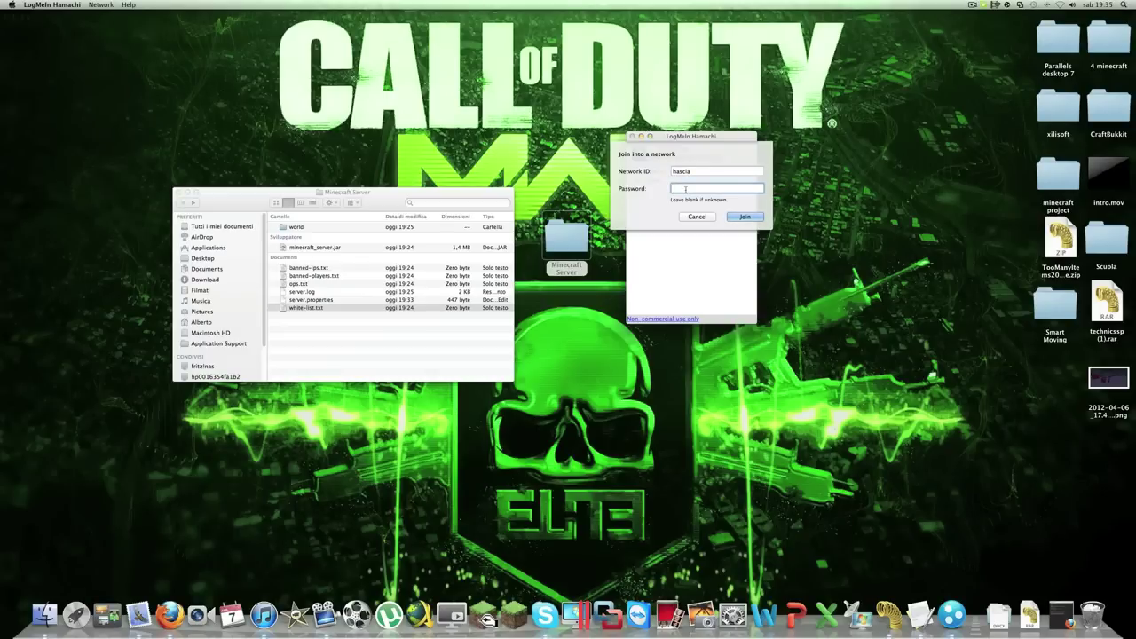
{"action": "type", "text": "*******"}
{"action": "left_click", "coordinate": [745, 217]}
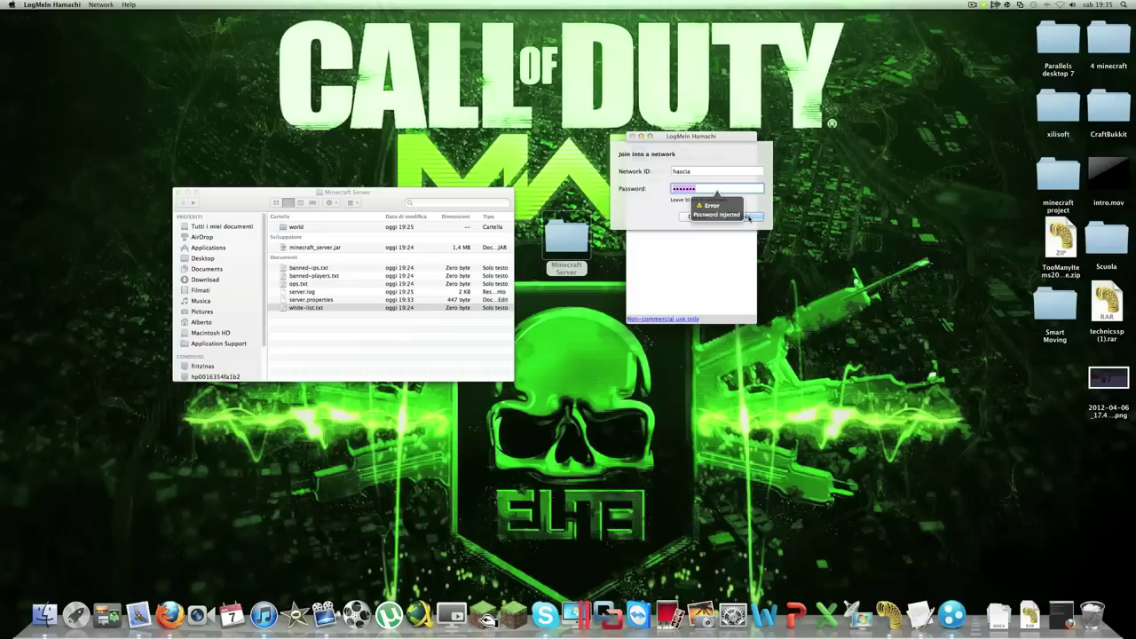
{"action": "left_click", "coordinate": [725, 188]}
{"action": "double_click", "coordinate": [725, 188]}
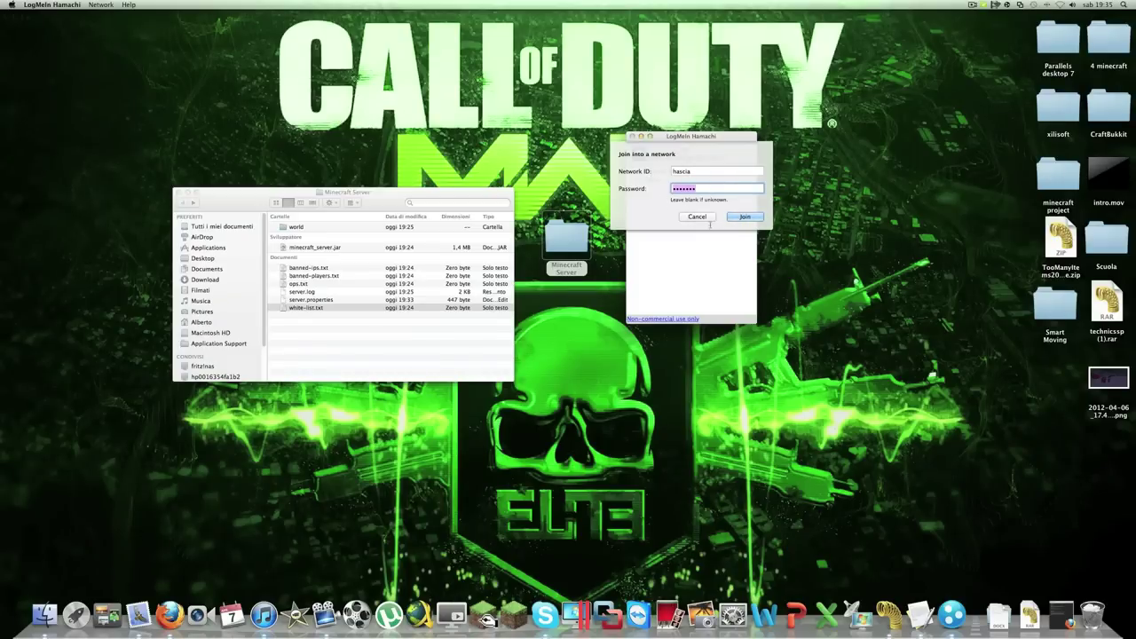
{"action": "left_click", "coordinate": [698, 217]}
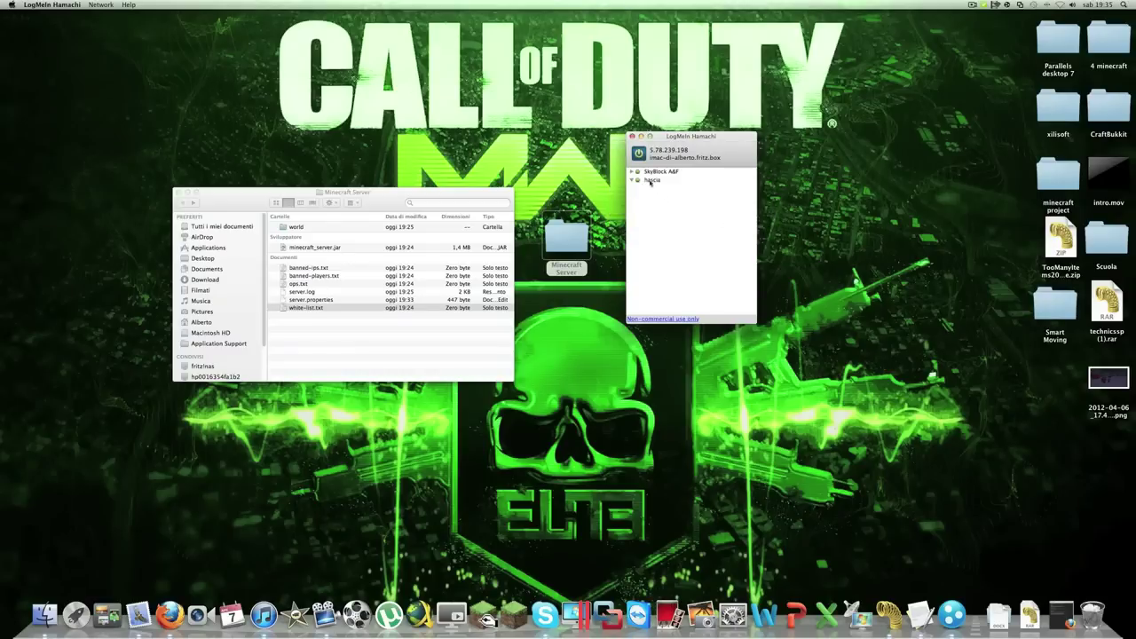
Delete the hascia network and confirm the deletion
{"action": "right_click", "coordinate": [639, 180]}
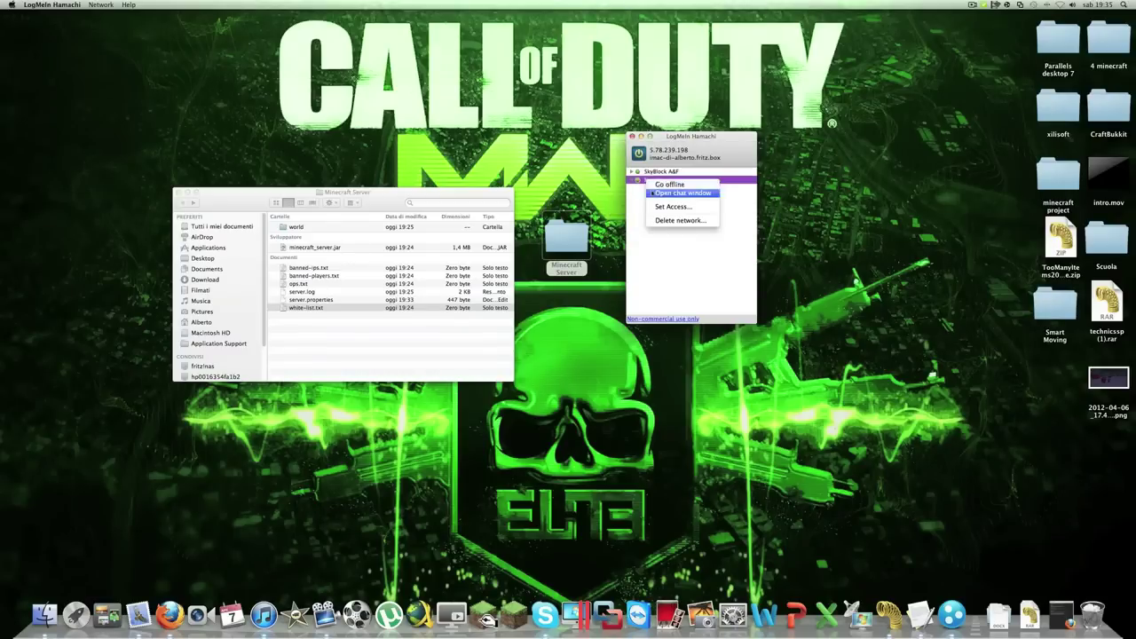
{"action": "left_click", "coordinate": [666, 220]}
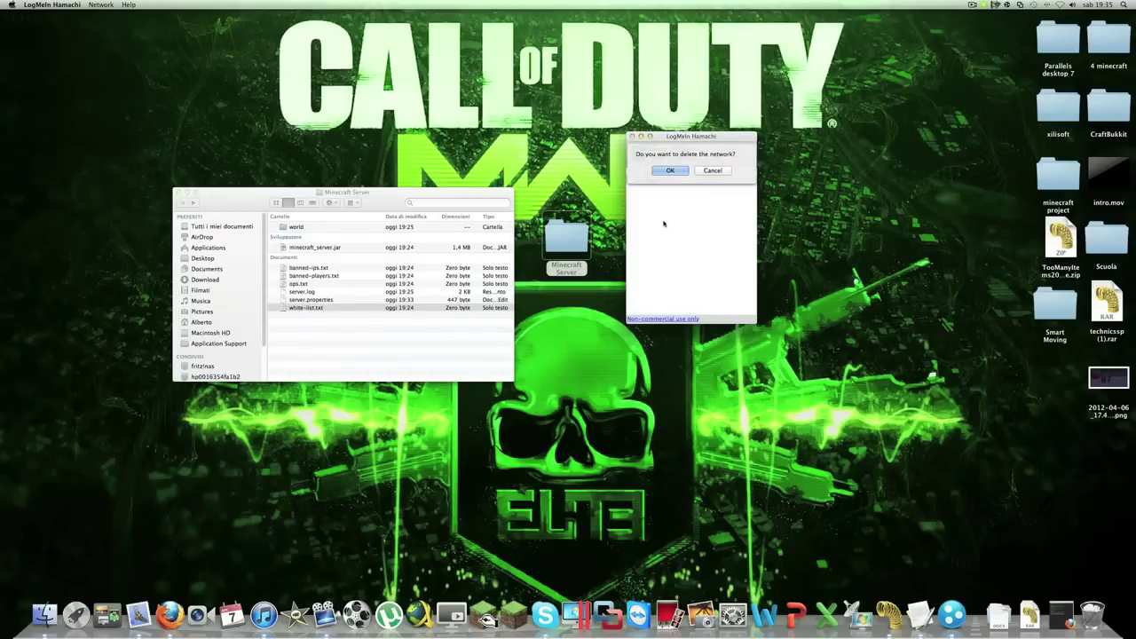
{"action": "left_click", "coordinate": [670, 171]}
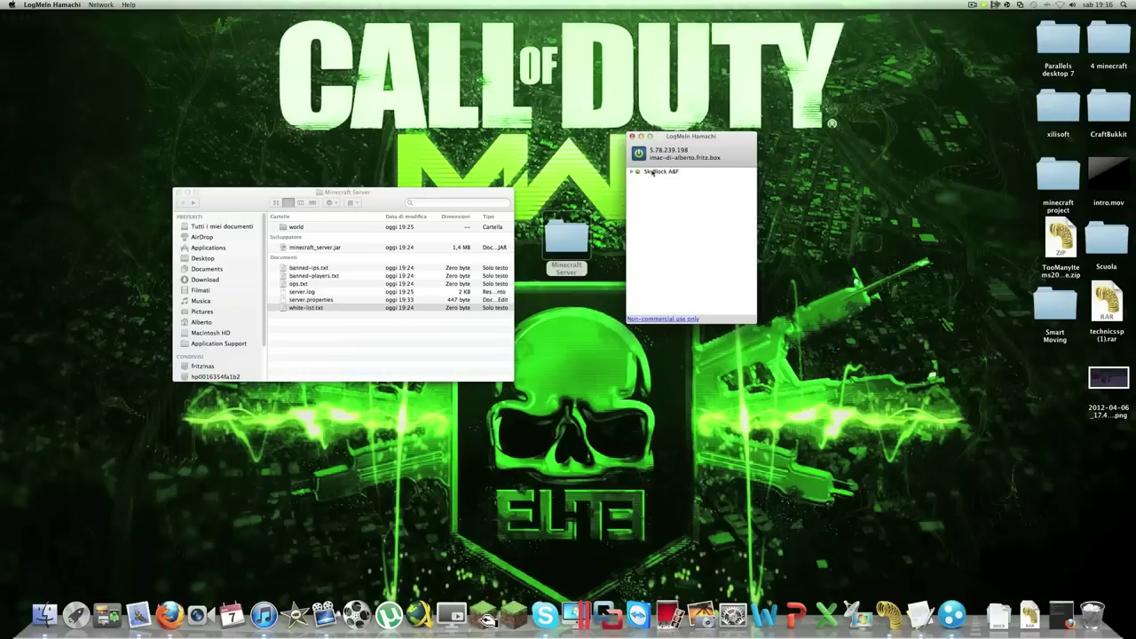
Take the Hamachi client offline and close its window
{"action": "mouse_move", "coordinate": [652, 172]}
{"action": "left_click", "coordinate": [639, 152]}
{"action": "left_click", "coordinate": [632, 136]}
{"action": "right_click", "coordinate": [976, 614]}
{"action": "left_click", "coordinate": [1003, 553]}
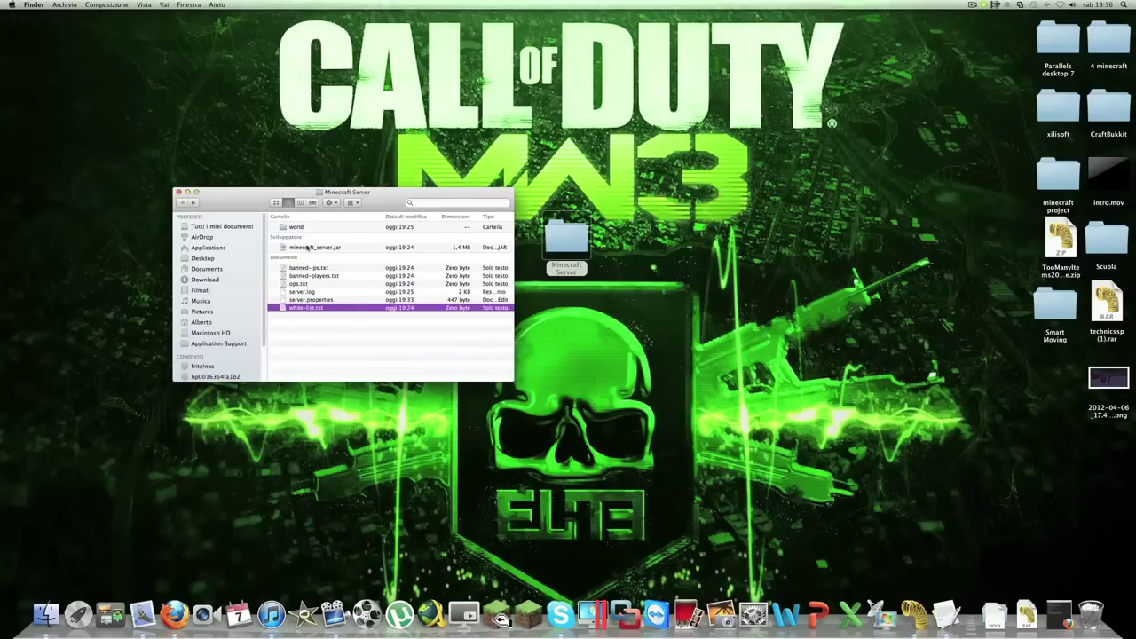
Launch minecraft_server.jar and run help in its console to list commands like op and stop
{"action": "double_click", "coordinate": [307, 248]}
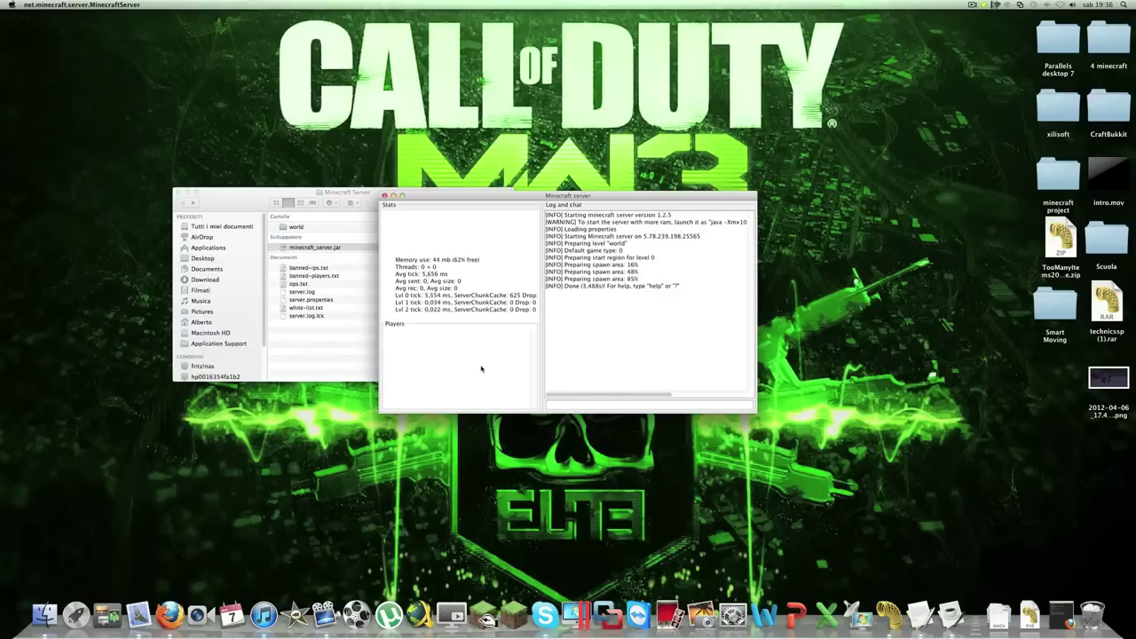
{"action": "left_click", "coordinate": [562, 403]}
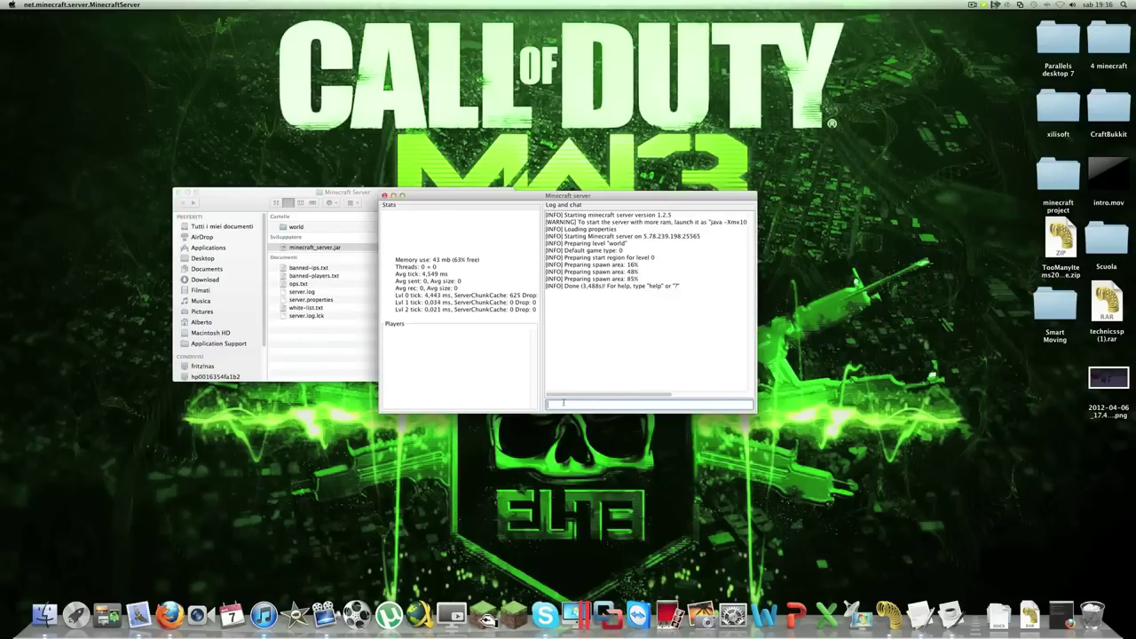
{"action": "type", "text": "Ne"}
{"action": "type", "text": "lp"}
{"action": "key", "text": "Return"}
{"action": "scroll", "coordinate": [654, 311], "scroll_direction": "up", "scroll_amount": 3}
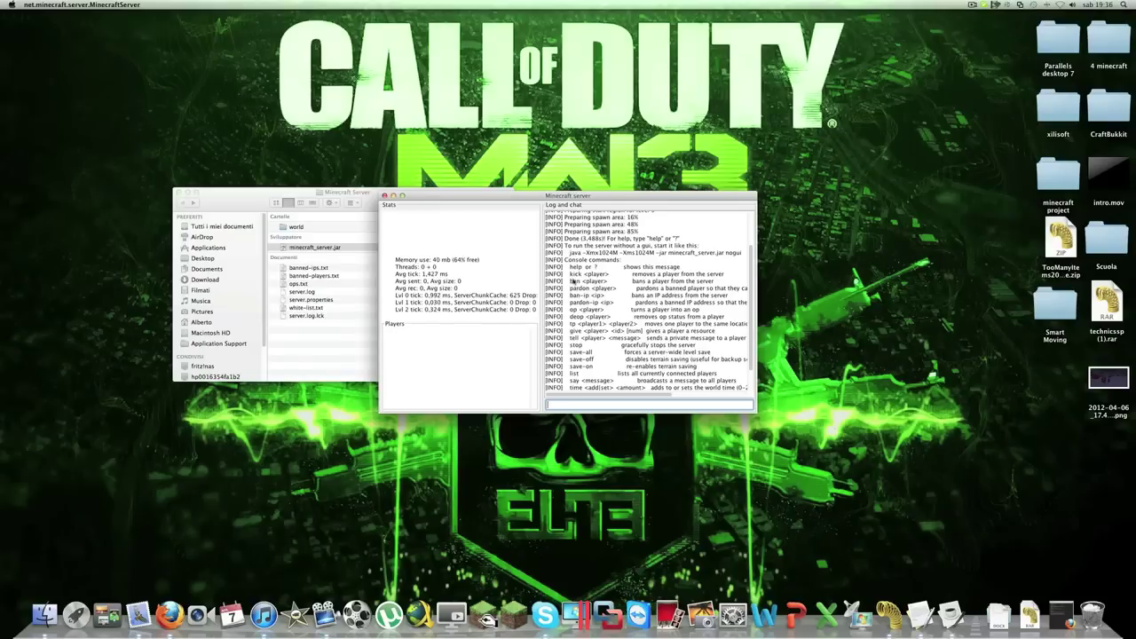
{"action": "scroll", "coordinate": [571, 295], "scroll_direction": "down", "scroll_amount": 1}
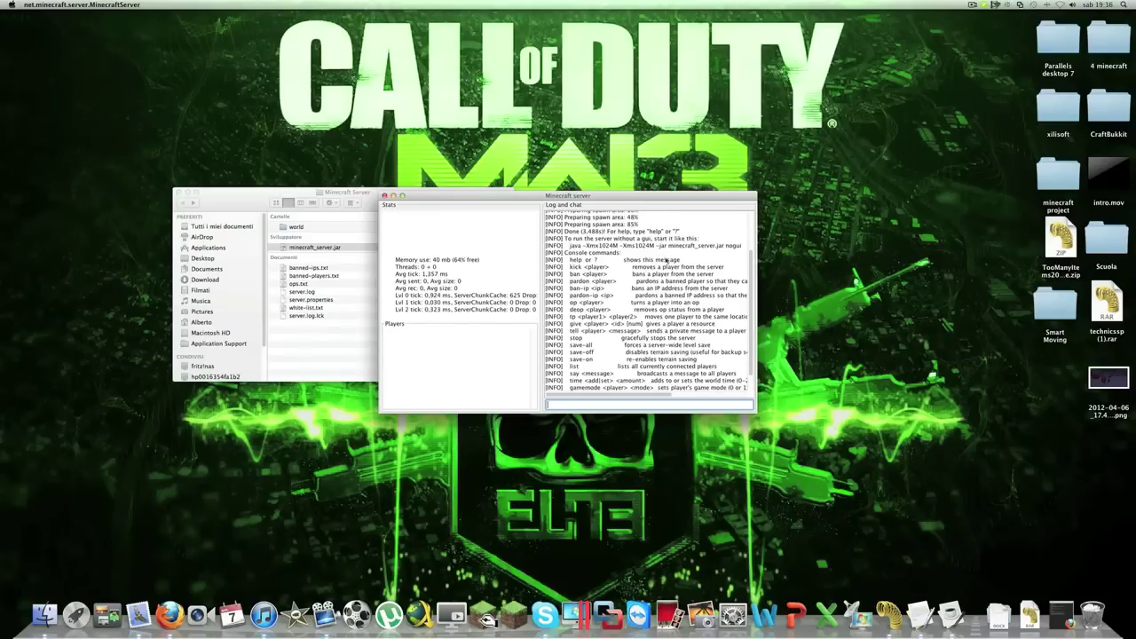
{"action": "scroll", "coordinate": [646, 303], "scroll_direction": "down", "scroll_amount": 3}
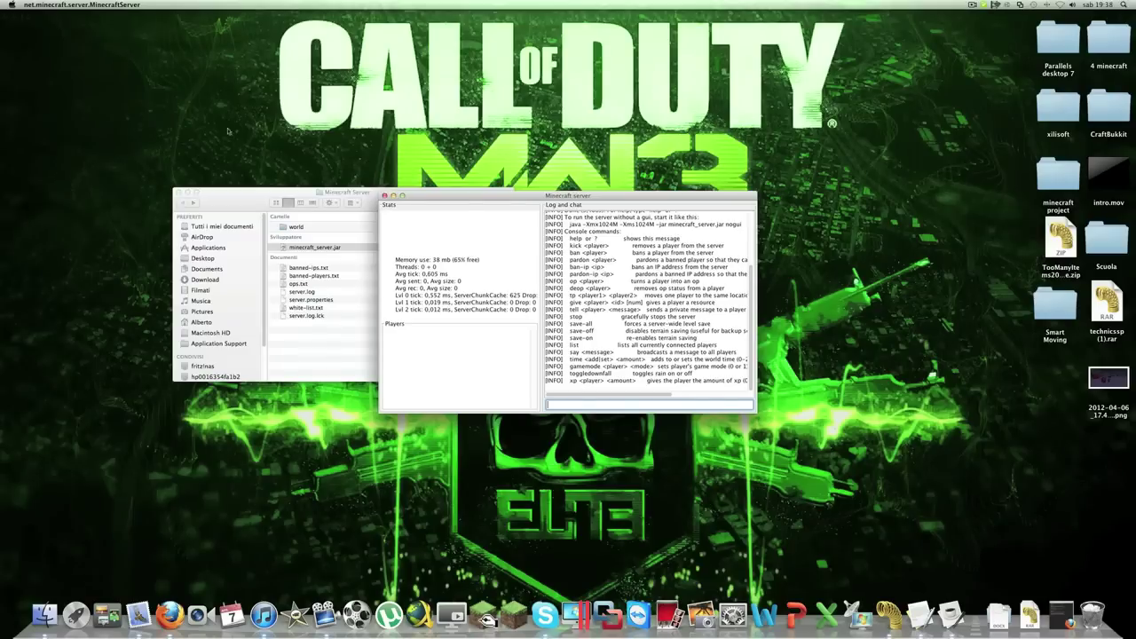
Minimize the server console, log in through the Minecraft launcher, and open the Multiplayer list
{"action": "left_click", "coordinate": [393, 195]}
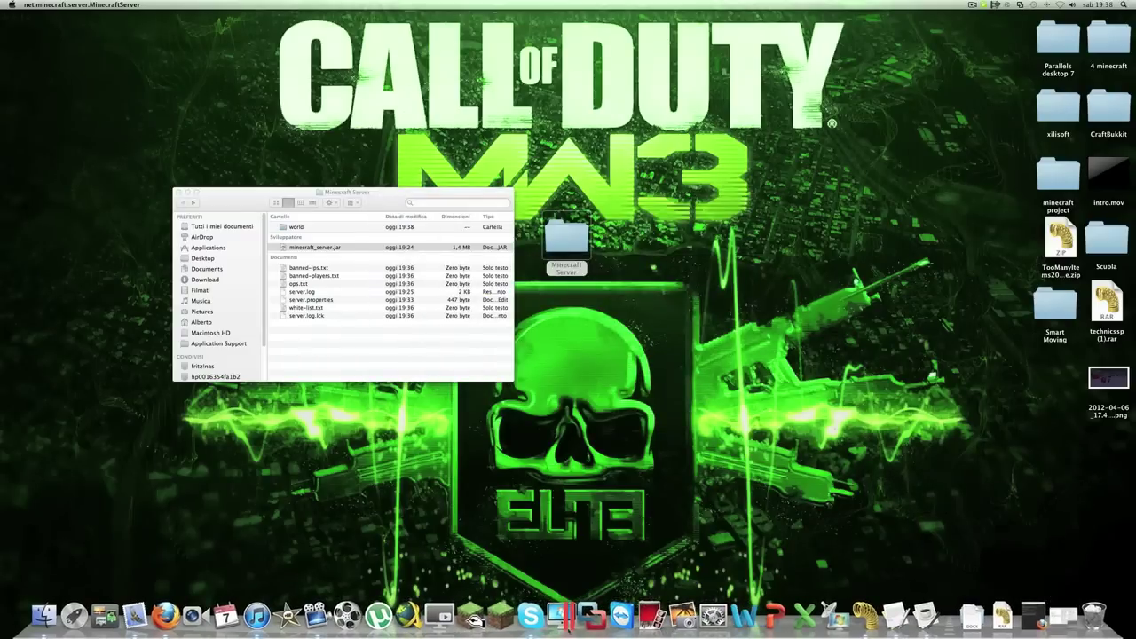
{"action": "left_click", "coordinate": [503, 621]}
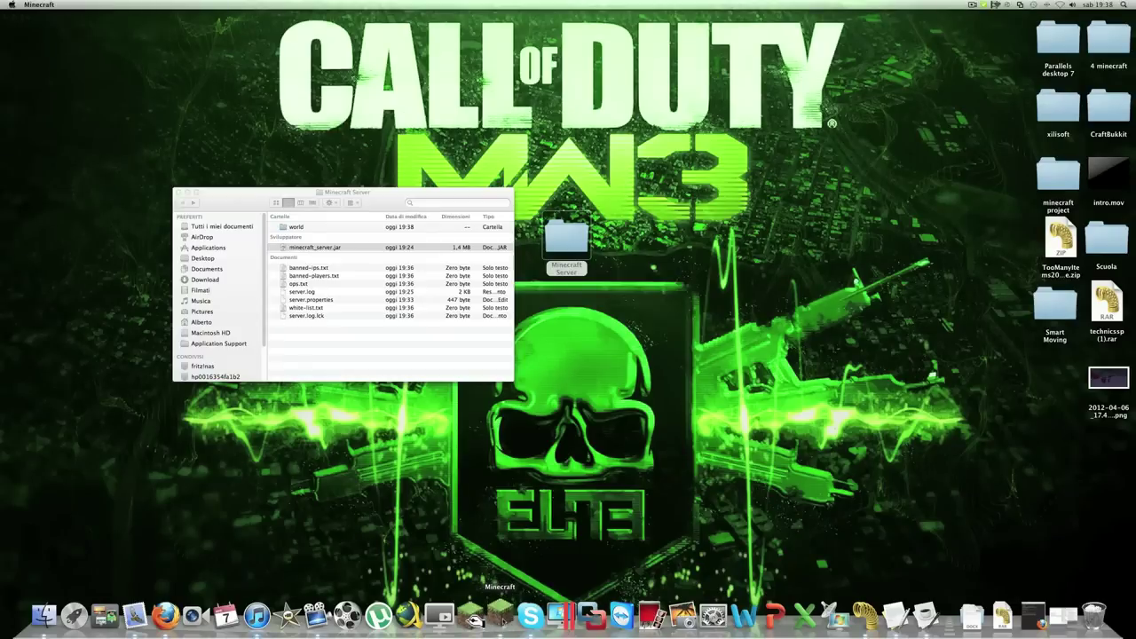
{"action": "left_click", "coordinate": [712, 395]}
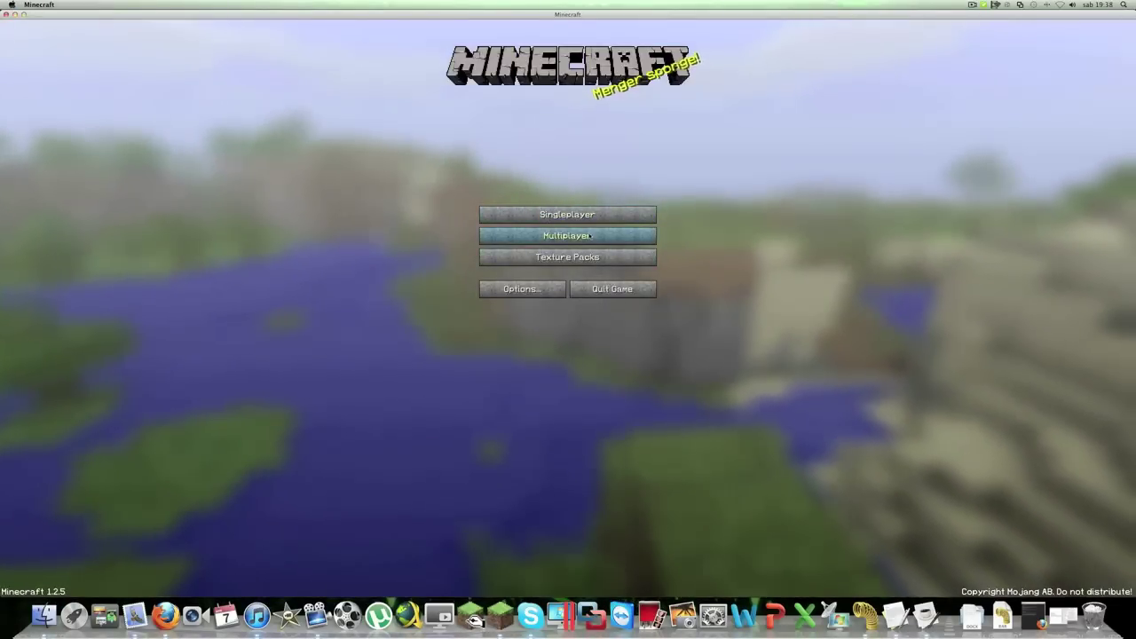
{"action": "left_click", "coordinate": [588, 238]}
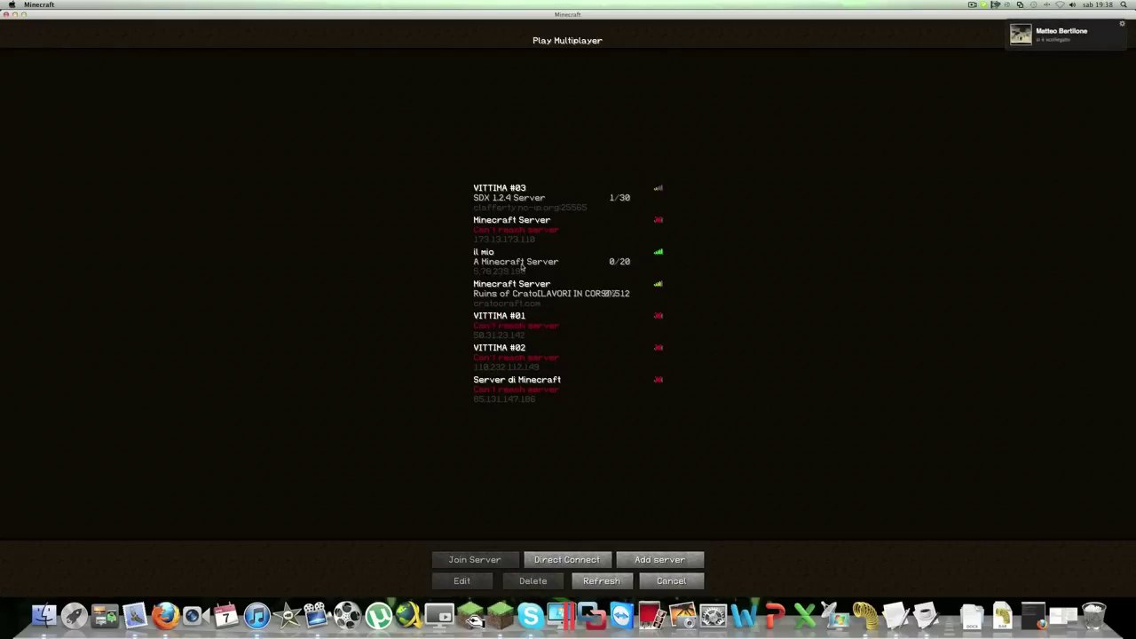
Relaunch LogMeIn Hamachi from Launchpad, move its window aside, and switch it online
{"action": "left_click", "coordinate": [74, 614]}
{"action": "left_click", "coordinate": [104, 296]}
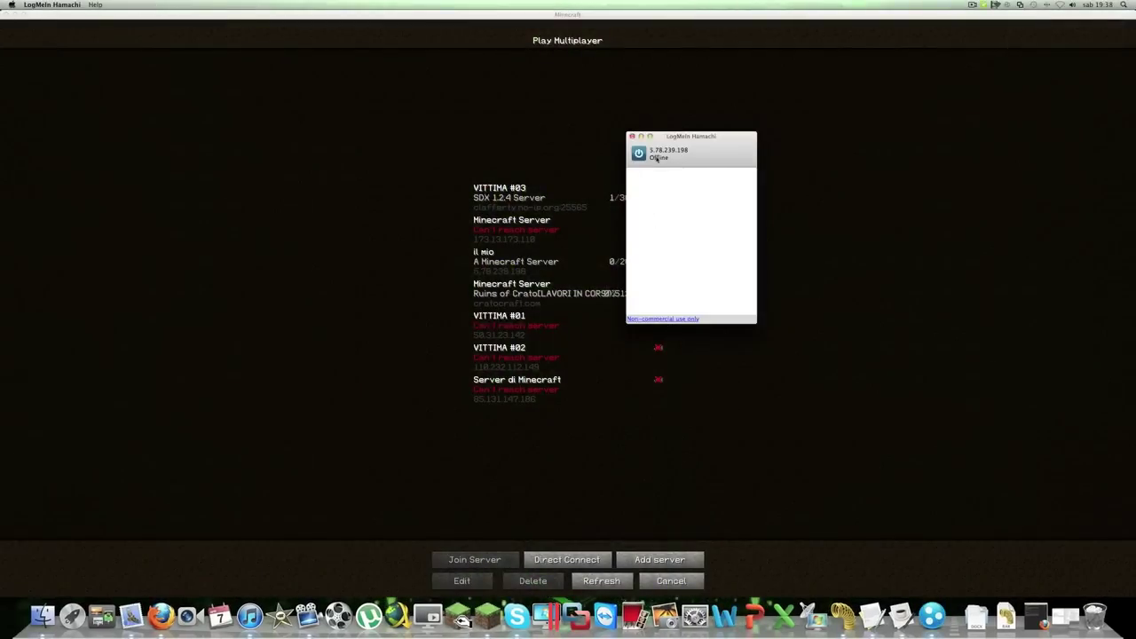
{"action": "left_click_drag", "start_coordinate": [679, 131], "coordinate": [841, 273]}
{"action": "left_click", "coordinate": [800, 287]}
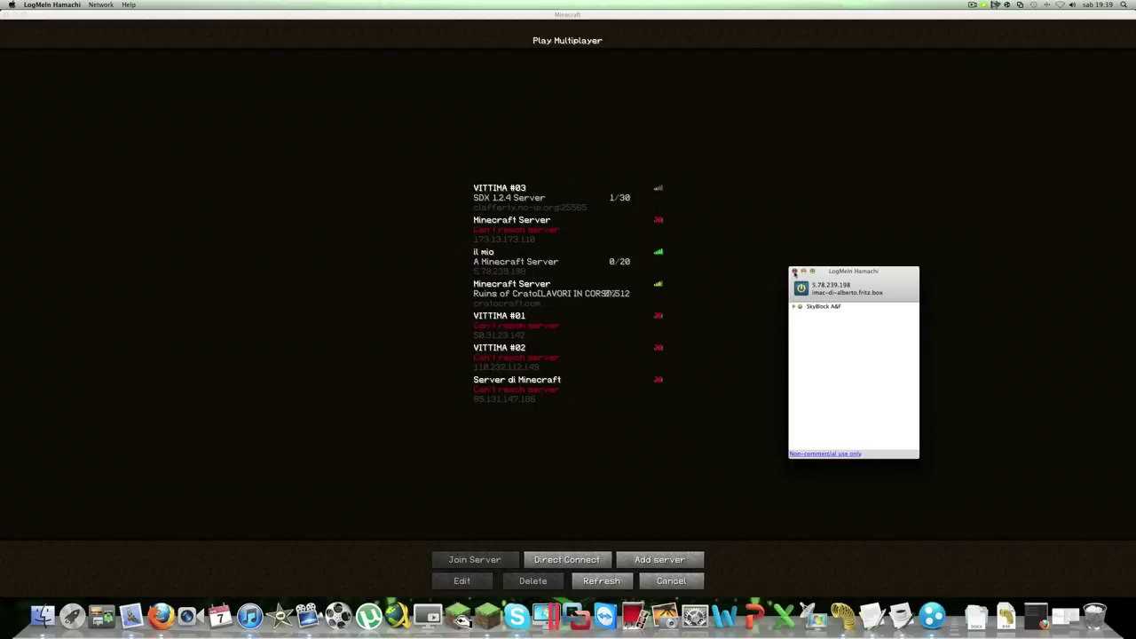
Select the il mio server in Minecraft and join it
{"action": "left_click", "coordinate": [794, 272]}
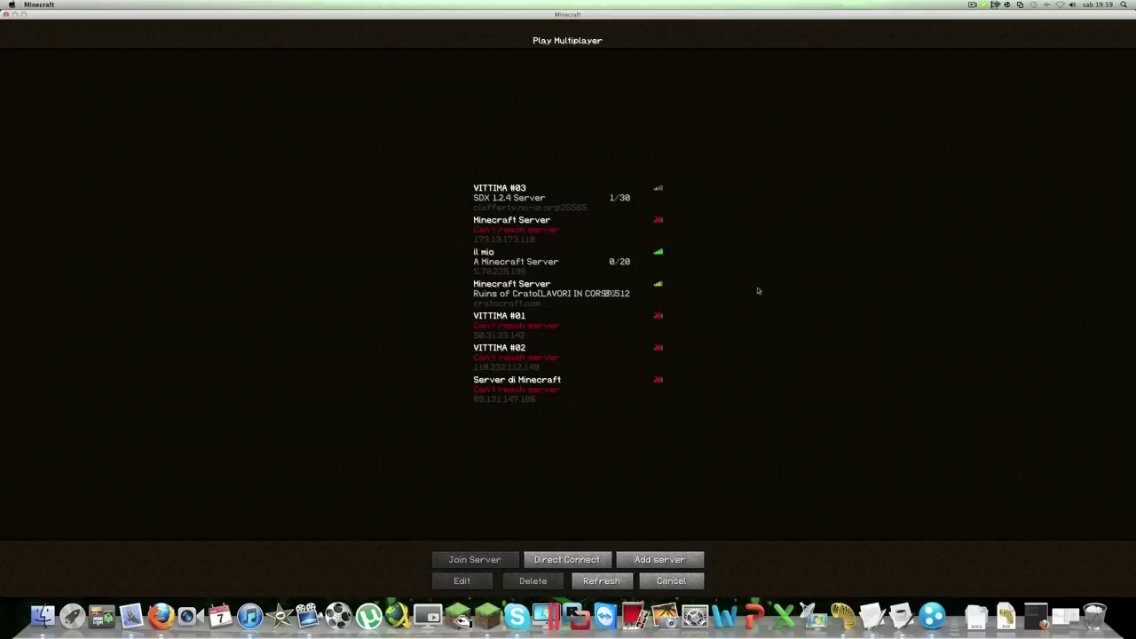
{"action": "left_click", "coordinate": [490, 256]}
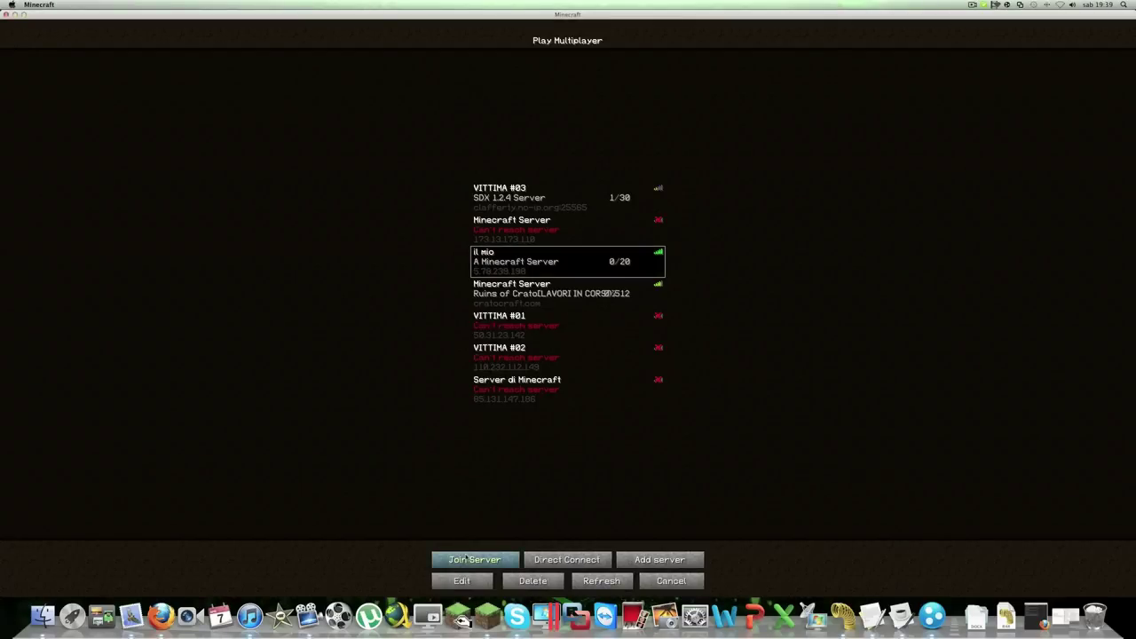
{"action": "left_click", "coordinate": [465, 557]}
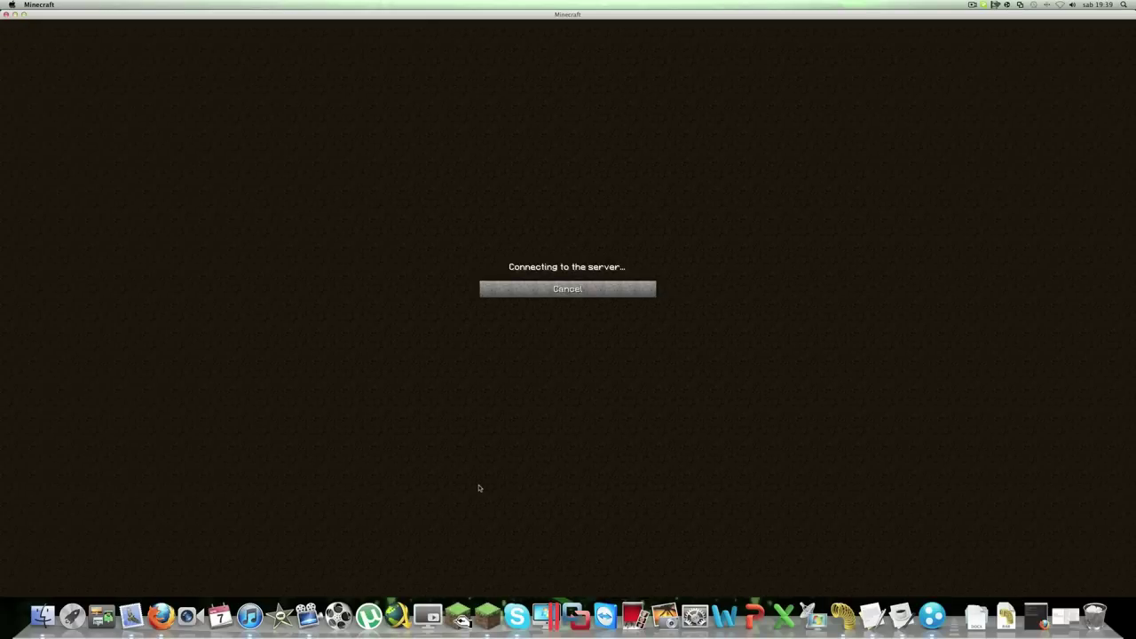
Check the SkyBlock A&F network in Hamachi, then restore the minimized server console
{"action": "left_click", "coordinate": [932, 615]}
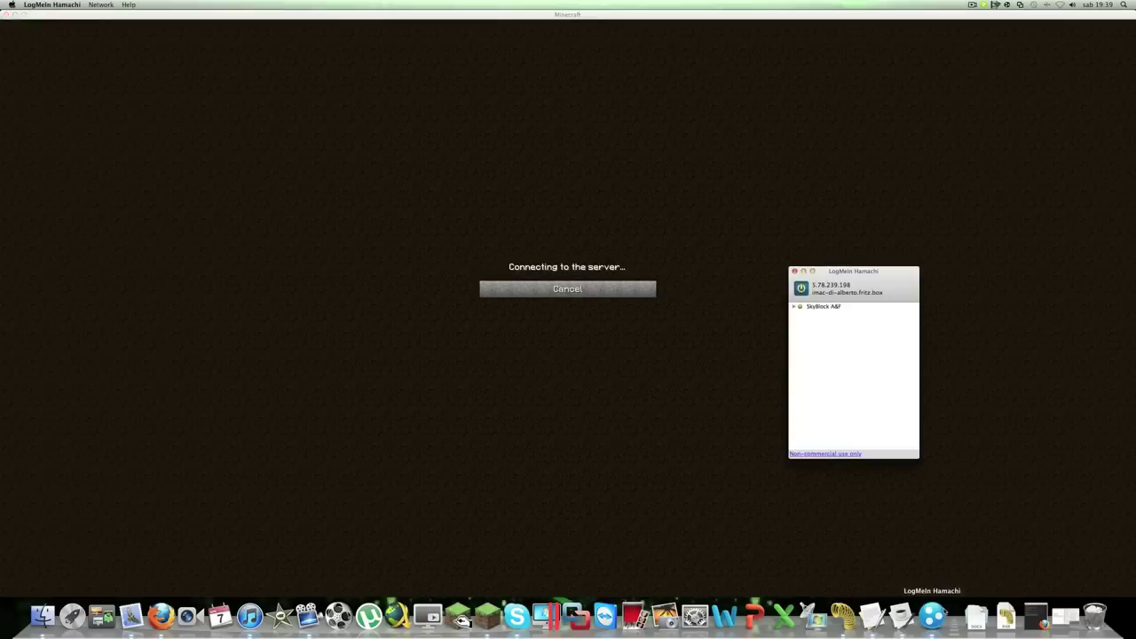
{"action": "left_click", "coordinate": [792, 307]}
{"action": "left_click", "coordinate": [793, 307]}
{"action": "left_click", "coordinate": [795, 272]}
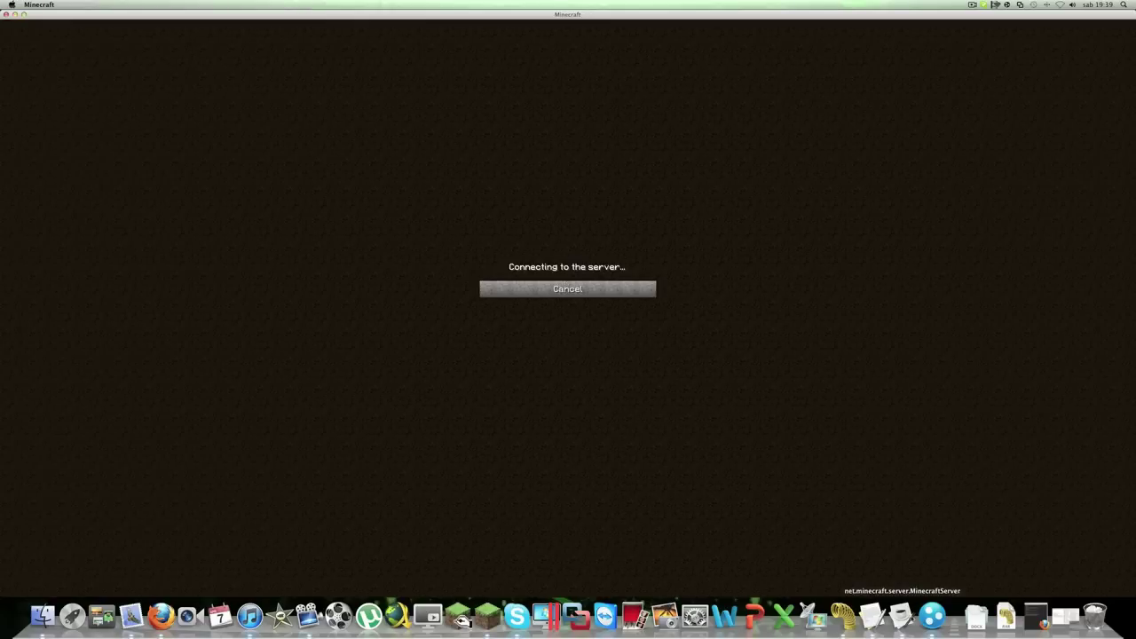
{"action": "left_click", "coordinate": [901, 614]}
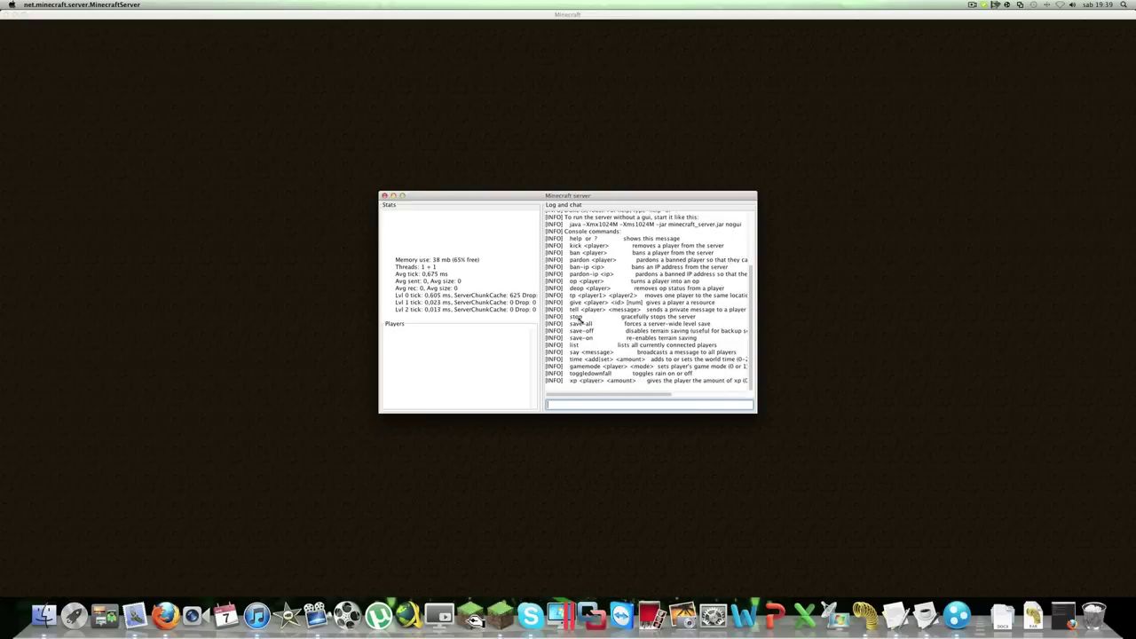
Move the server console aside, return to the game, and check then close the Hamachi window
{"action": "left_click_drag", "start_coordinate": [464, 200], "coordinate": [622, 336]}
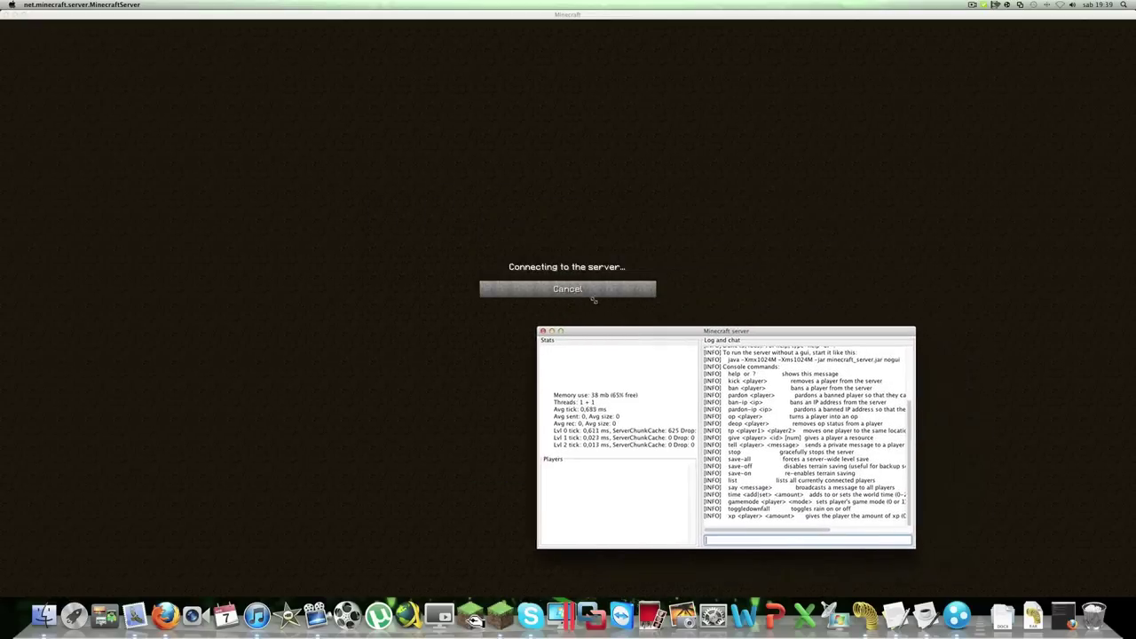
{"action": "left_click", "coordinate": [594, 300]}
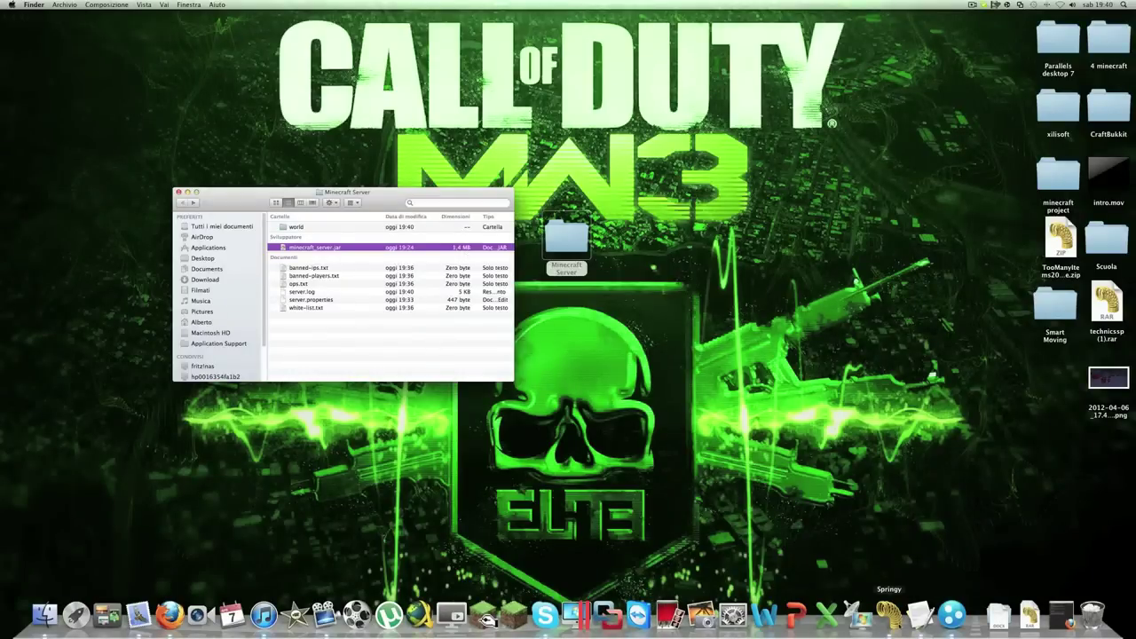
{"action": "left_click", "coordinate": [952, 615]}
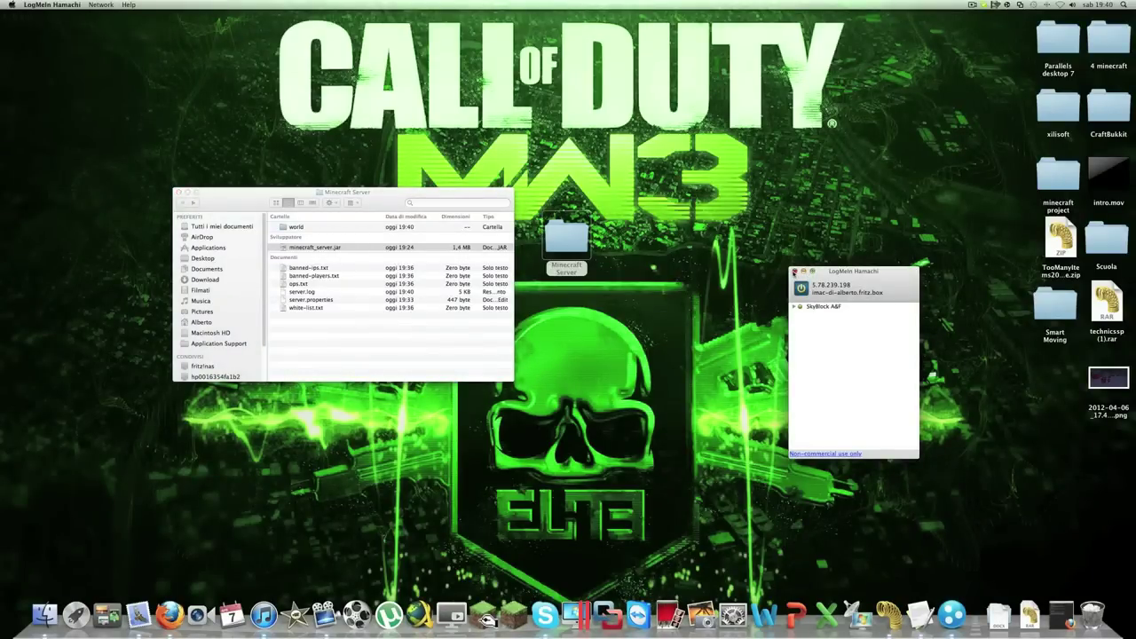
{"action": "left_click", "coordinate": [794, 271]}
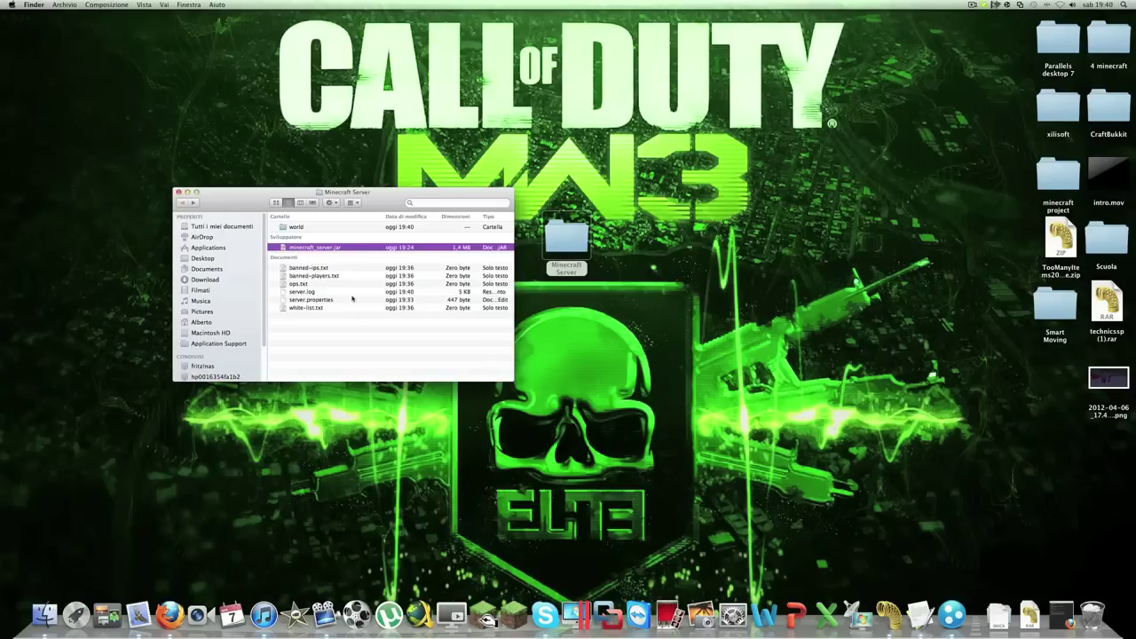
Relaunch minecraft_server.jar, then open the Minecraft launcher from the Dock and log in
{"action": "double_click", "coordinate": [309, 247]}
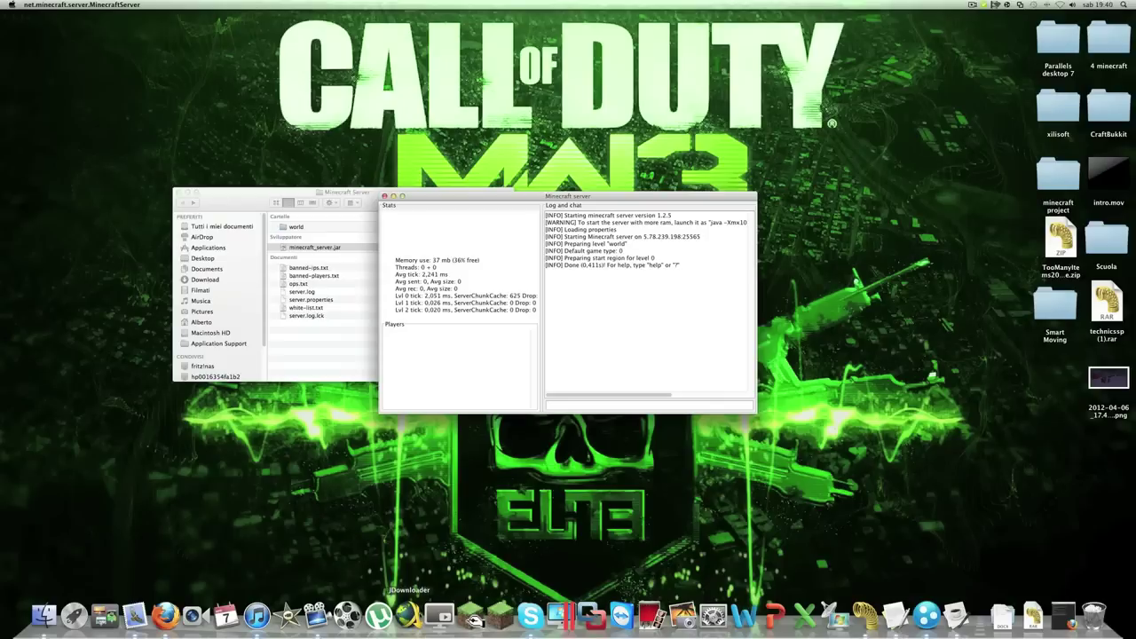
{"action": "left_click", "coordinate": [500, 612]}
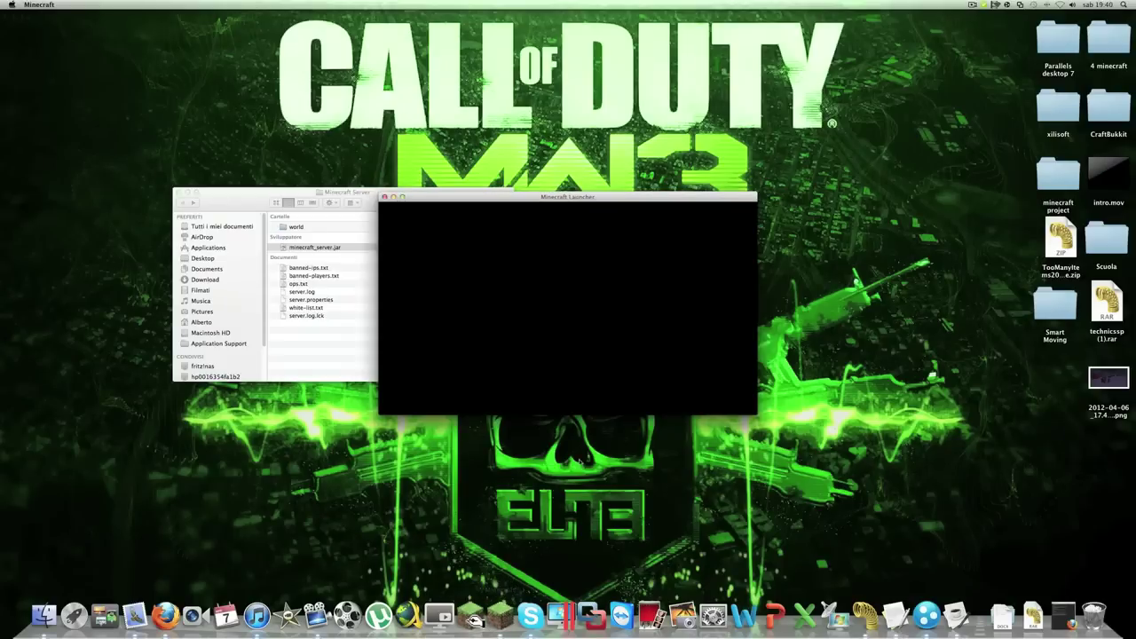
{"action": "left_click", "coordinate": [708, 395]}
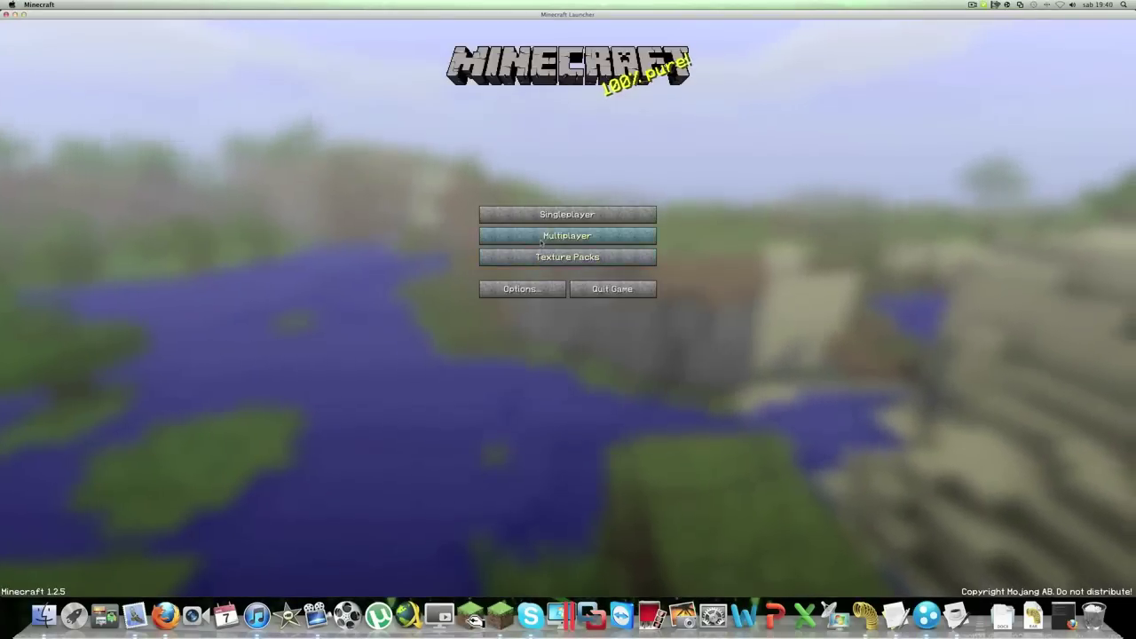
Join the multiplayer server, then break and place sand blocks in the desert
{"action": "left_click", "coordinate": [533, 233]}
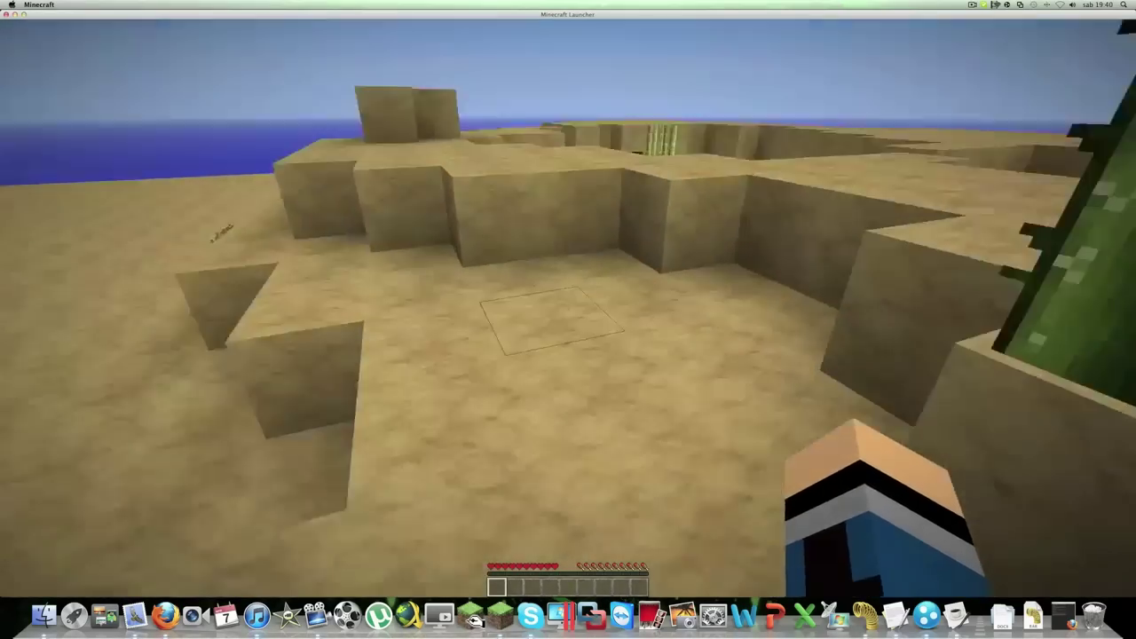
{"action": "left_click", "coordinate": [568, 319]}
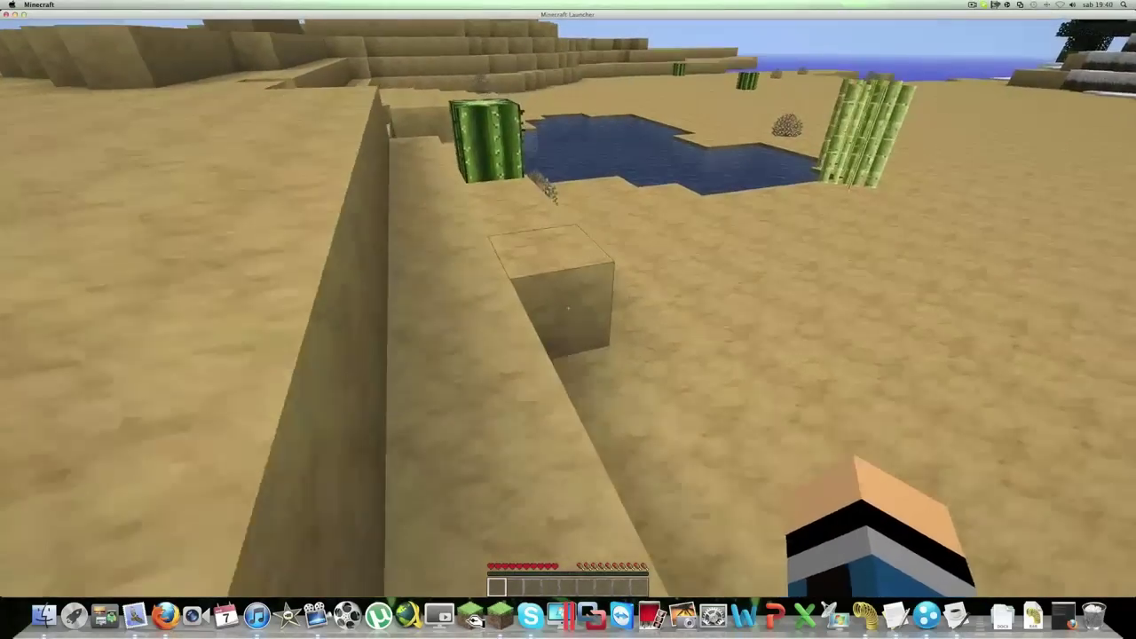
{"action": "right_click", "coordinate": [568, 308]}
{"action": "left_click", "coordinate": [567, 308]}
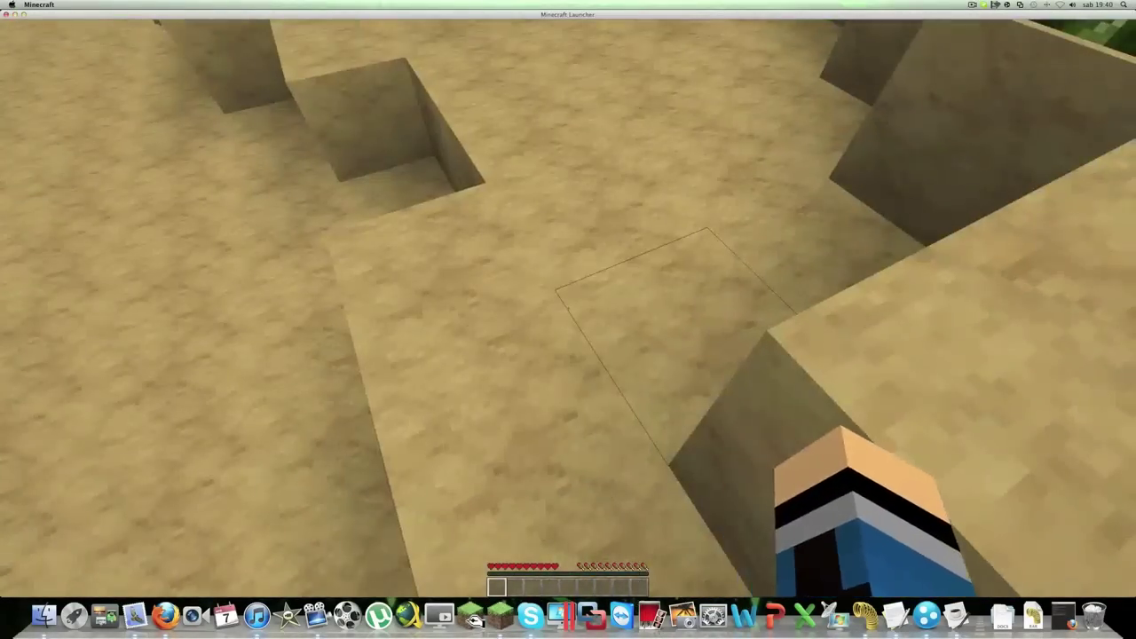
{"action": "left_click_drag", "start_coordinate": [568, 308], "coordinate": [568, 308]}
Walk forward through the desert, glance at the inventory, then pause the game
{"action": "key", "text": "w"}
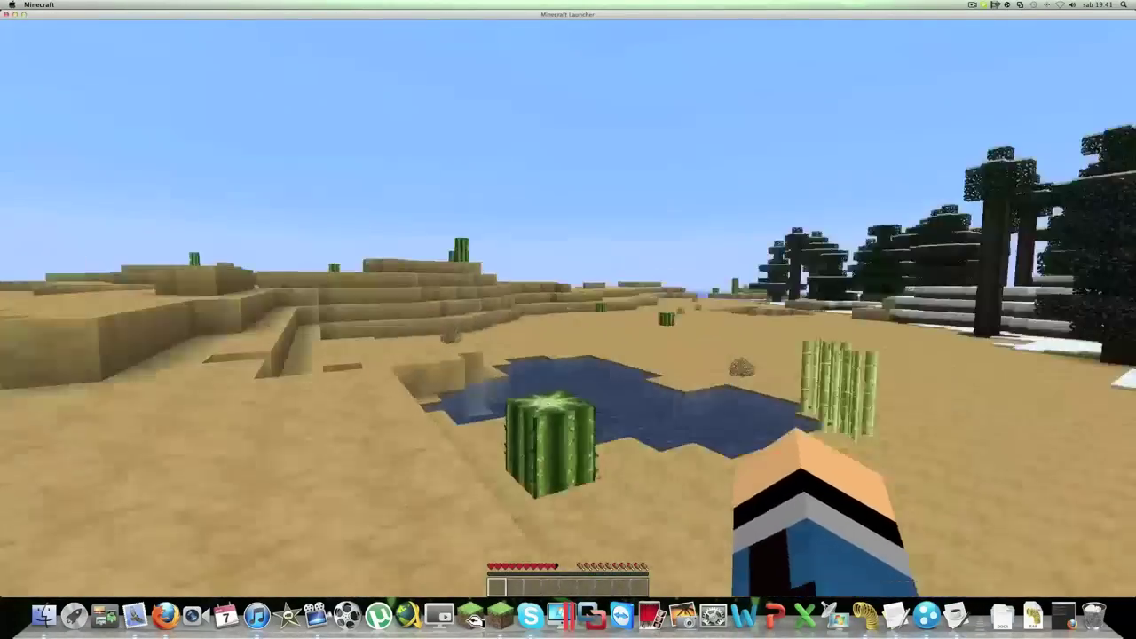
{"action": "key", "text": "e"}
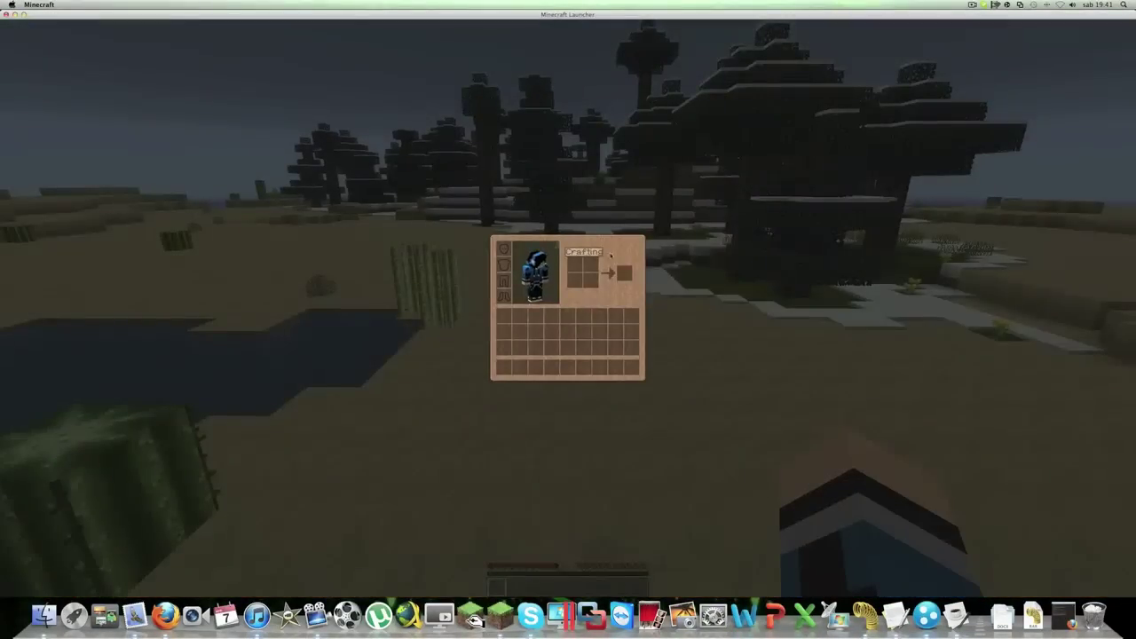
{"action": "key", "text": "e"}
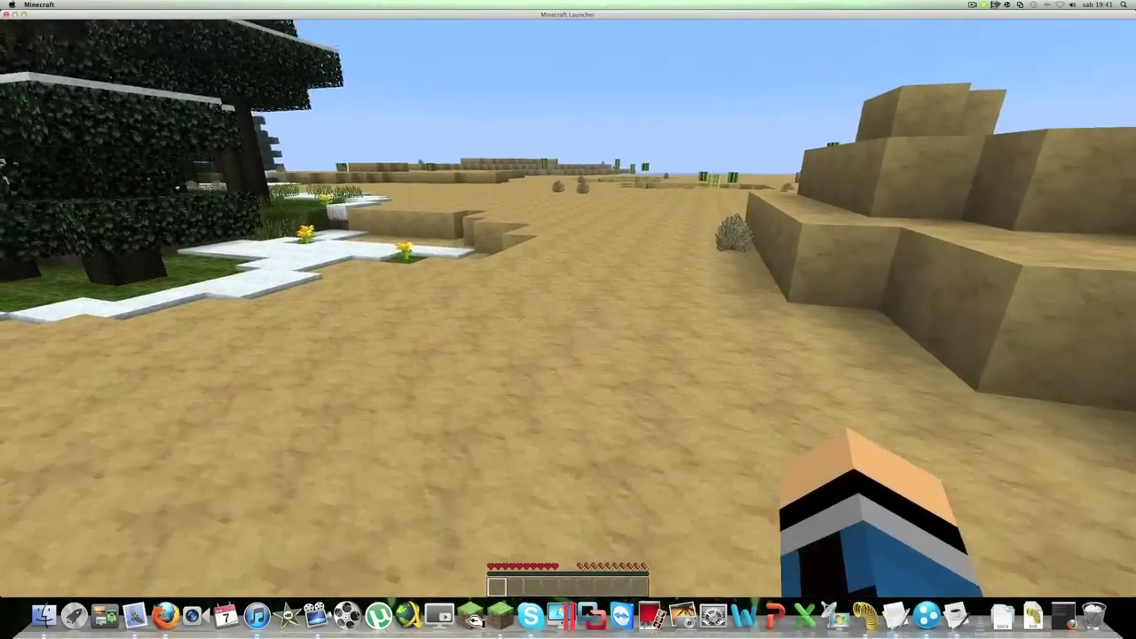
{"action": "key", "text": "Escape"}
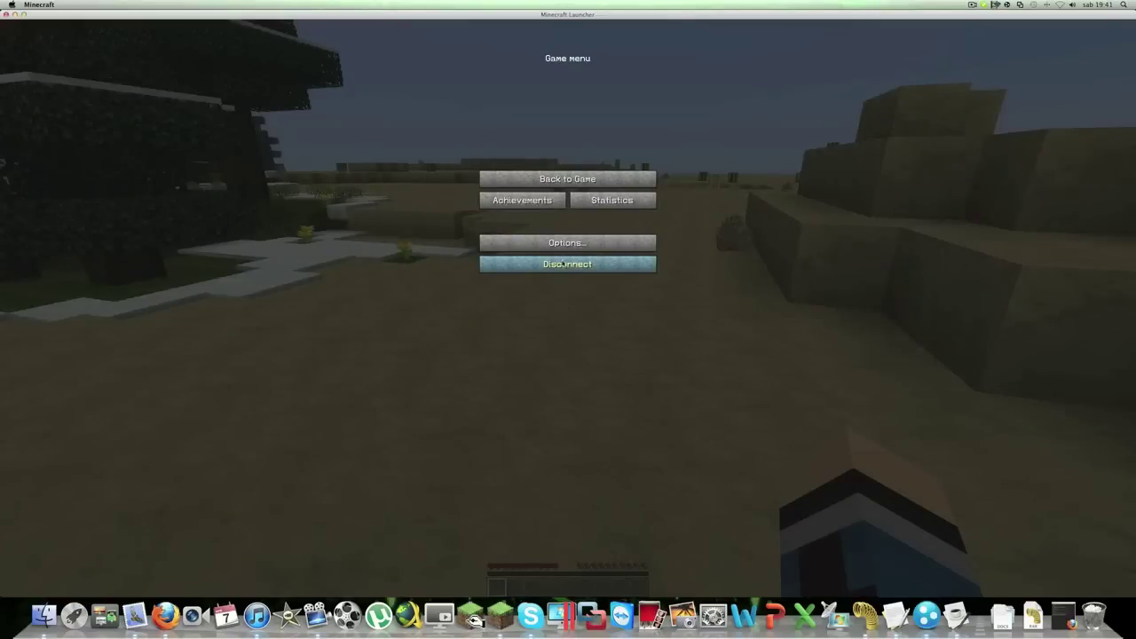
Run 'op' with the player's username in the server console, then minimise the console
{"action": "left_click", "coordinate": [955, 615]}
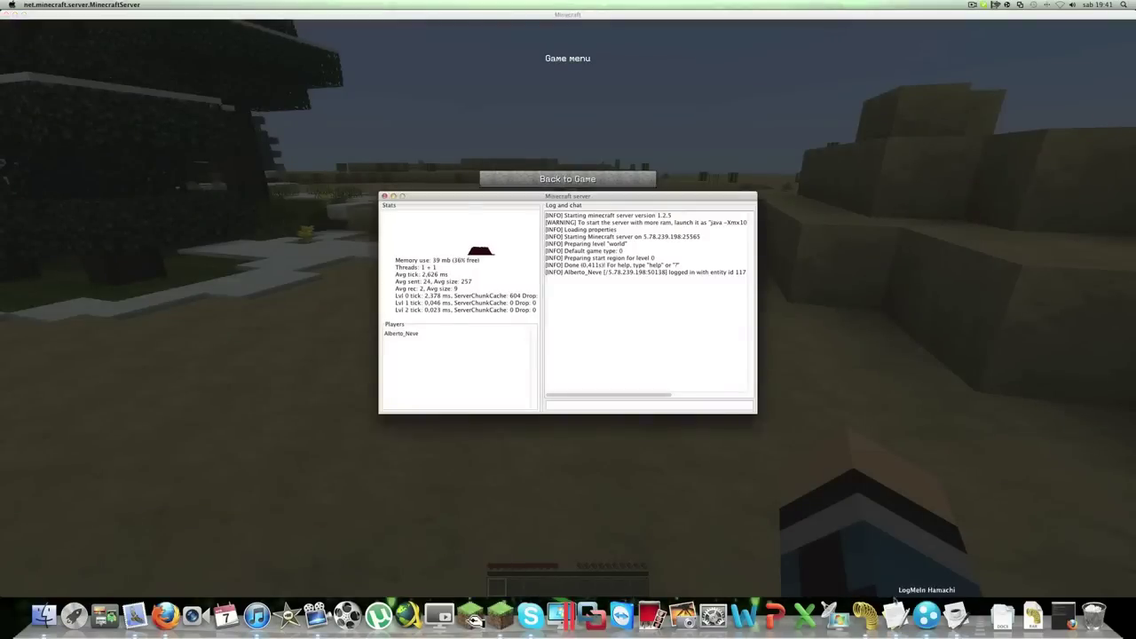
{"action": "left_click", "coordinate": [582, 405]}
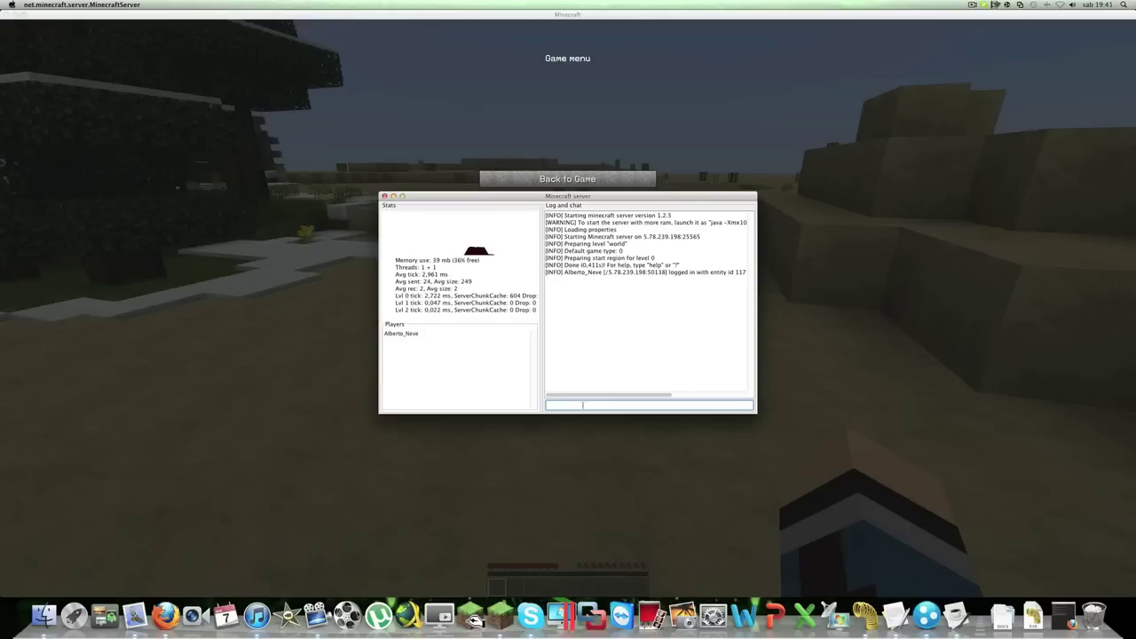
{"action": "type", "text": "op alberto_neve"}
{"action": "key", "text": "Return"}
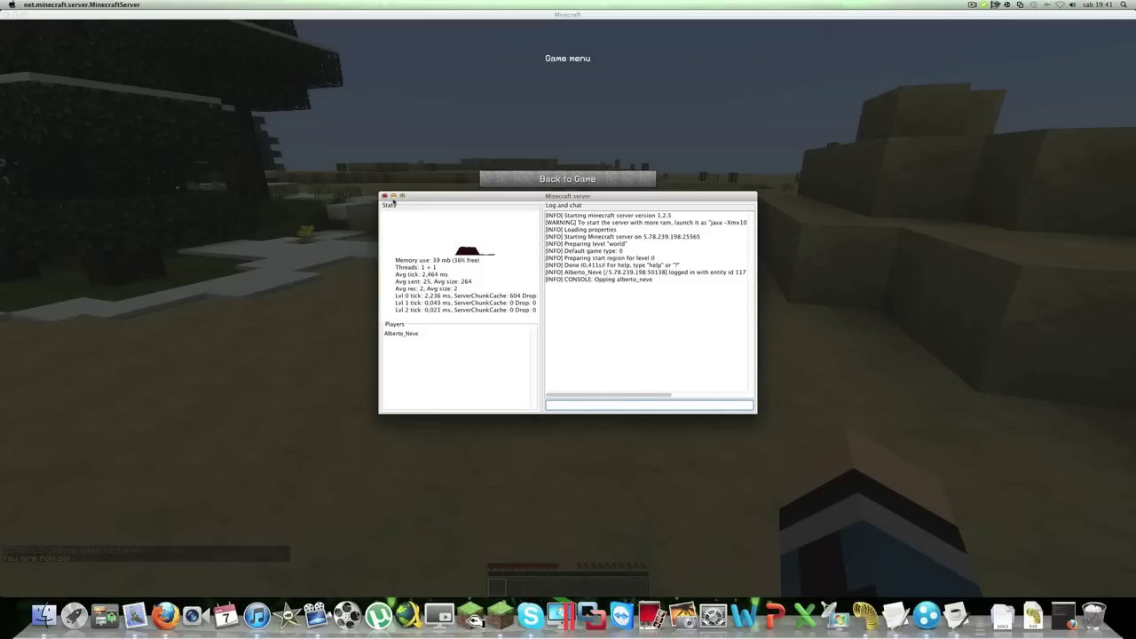
{"action": "left_click", "coordinate": [393, 196]}
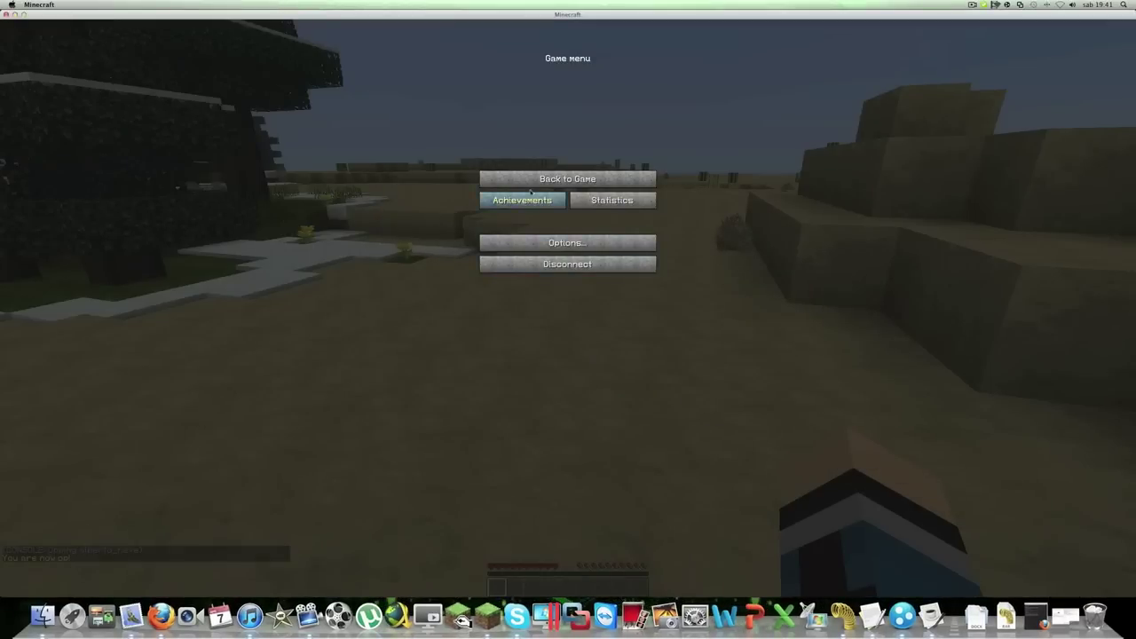
Resume the game and try to get 64 TNT via /give chat commands, first mistyped '/givw'
{"action": "key", "text": "Escape"}
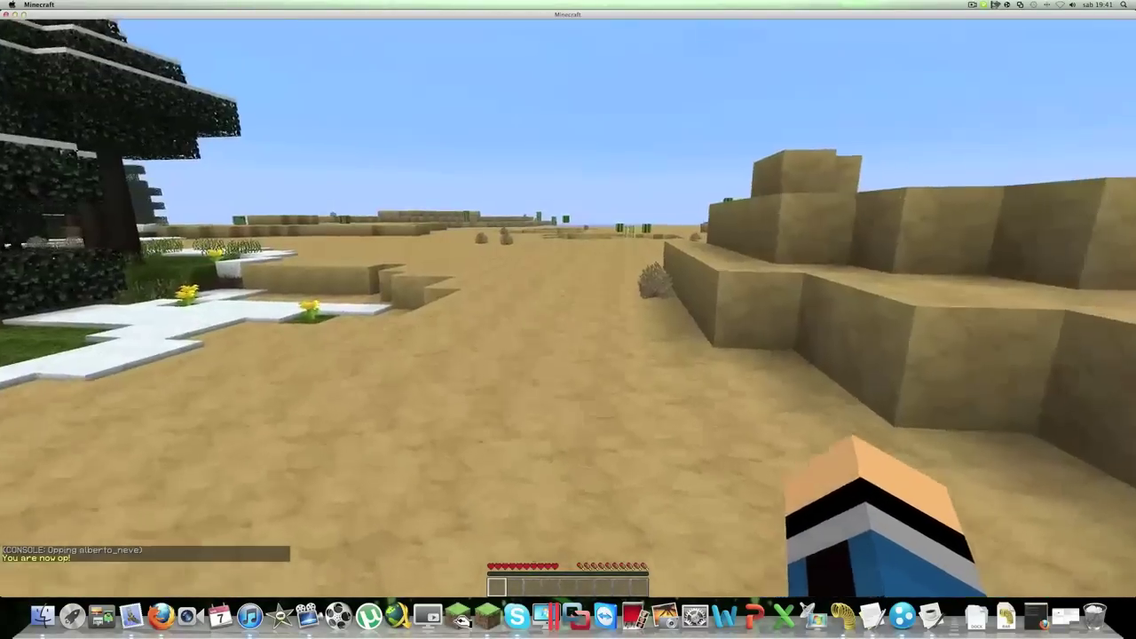
{"action": "key", "text": "w"}
{"action": "key", "text": "t"}
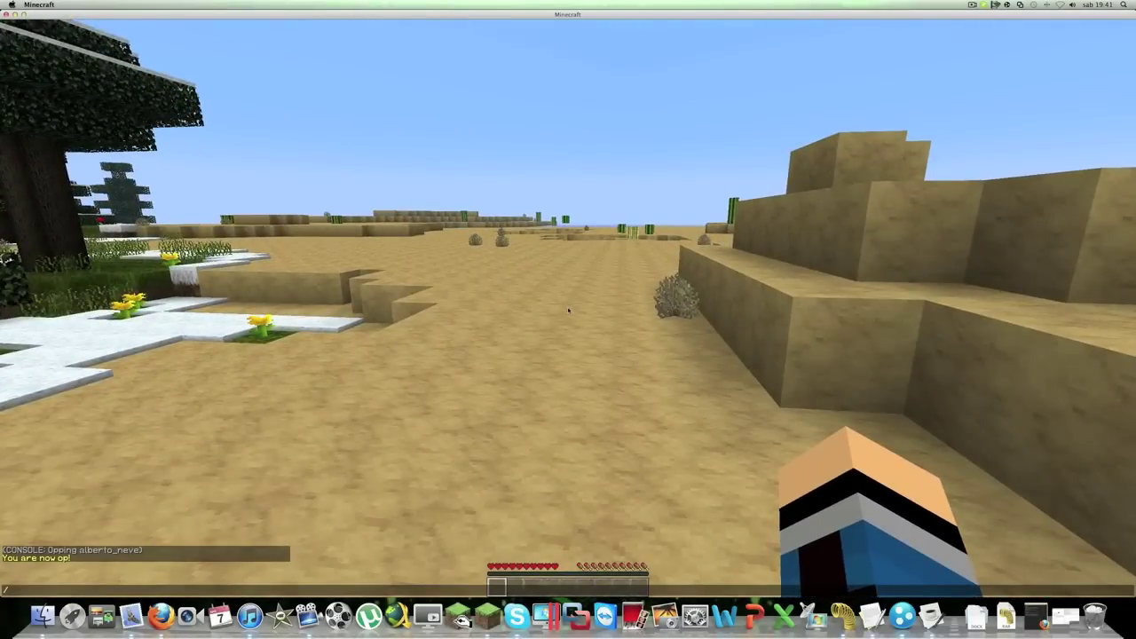
{"action": "type", "text": "/givw"}
{"action": "key", "text": "Return"}
{"action": "key", "text": "t"}
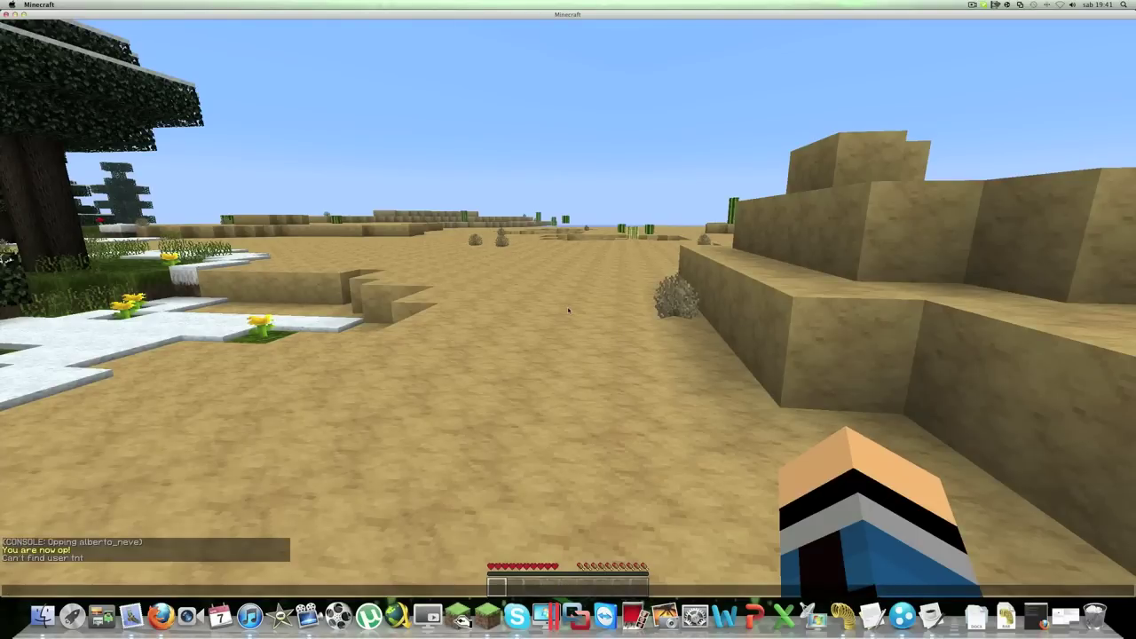
{"action": "type", "text": "/give alberto_Neve tnt 64"}
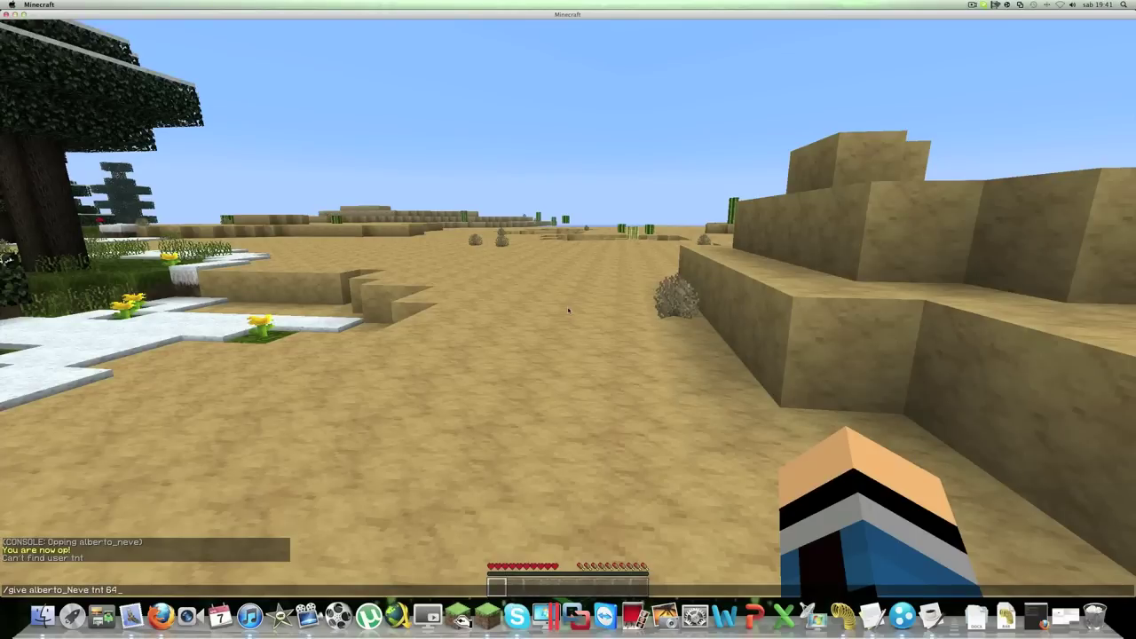
{"action": "key", "text": "Return"}
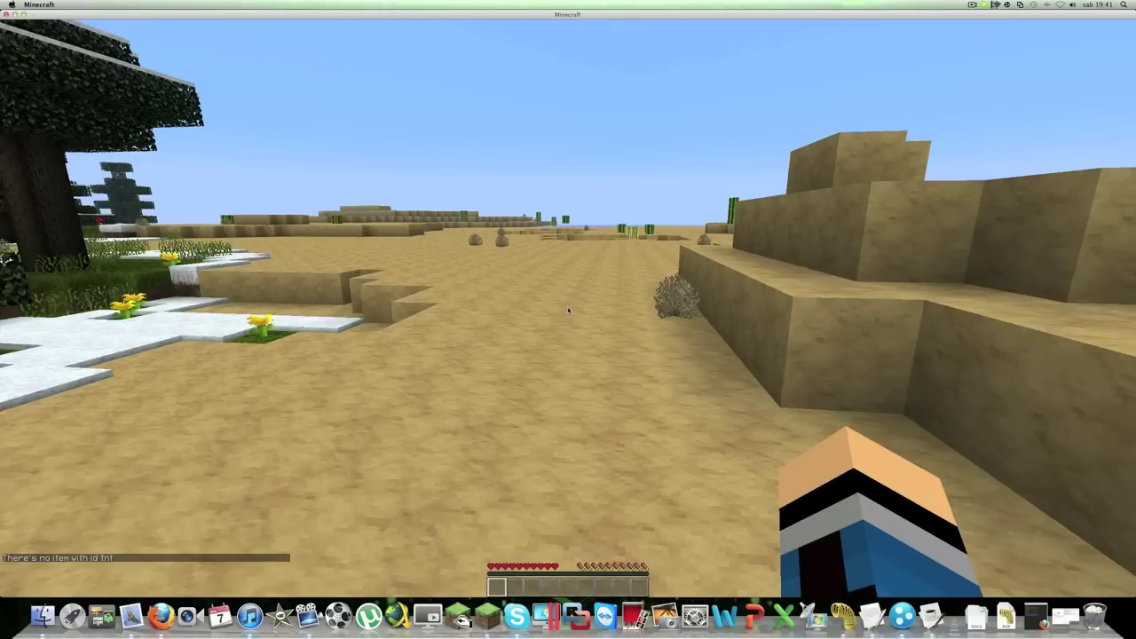
Climb onto the sand ledge, break the dead bush, and pause the game
{"action": "key", "text": "w"}
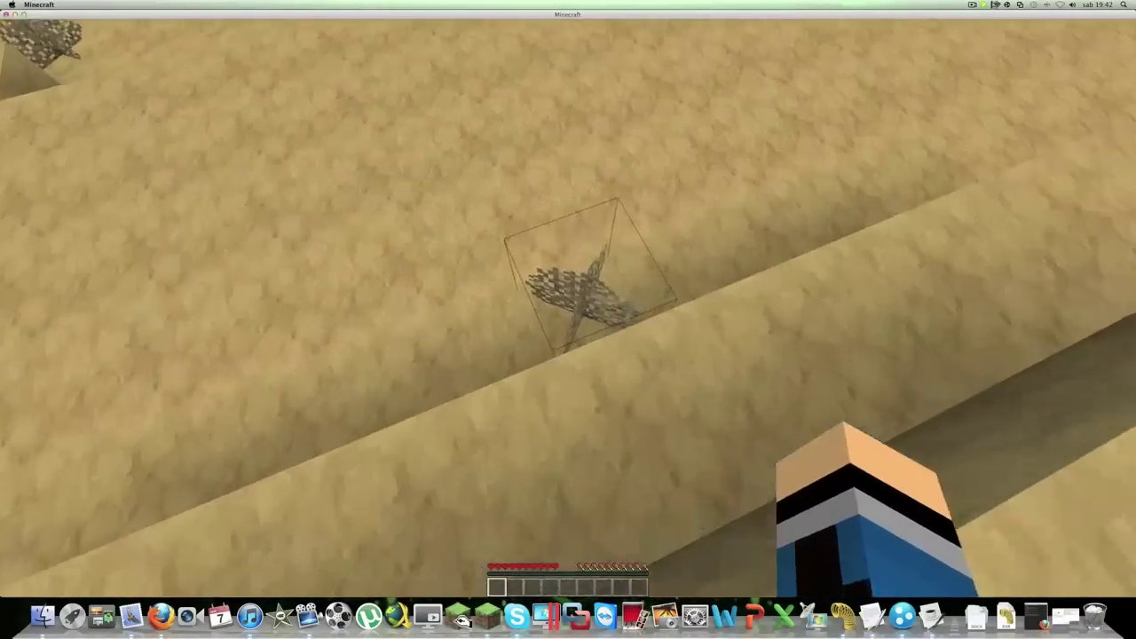
{"action": "left_click", "coordinate": [568, 319]}
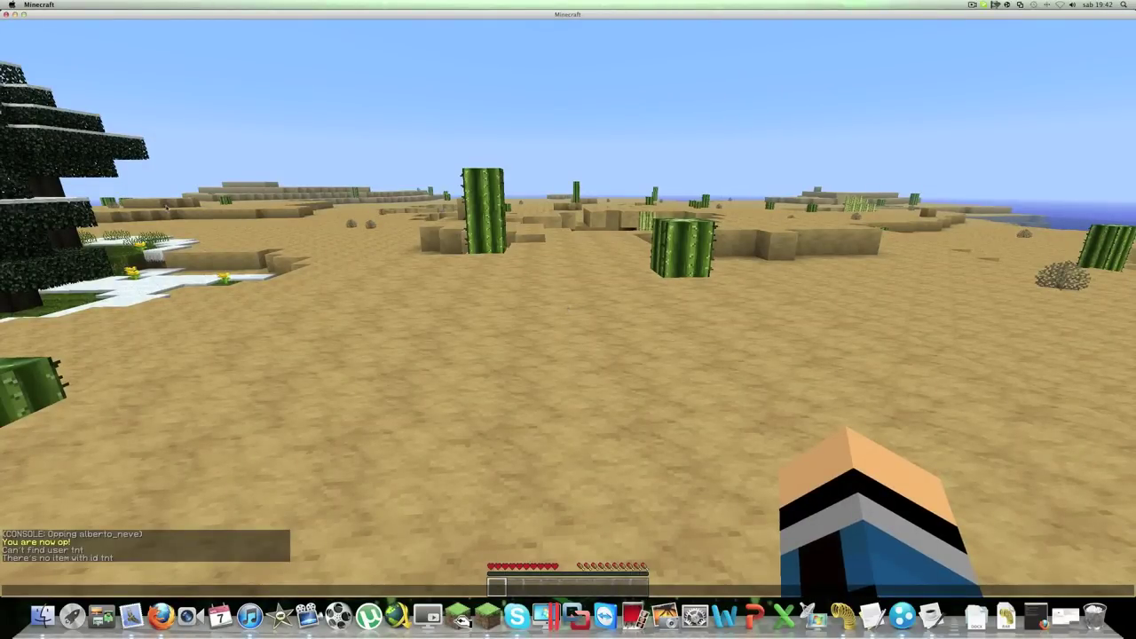
{"action": "key", "text": "Escape"}
Disconnect, view the Multiplayer list, cancel adding a server, and quit Minecraft
{"action": "left_click", "coordinate": [567, 264]}
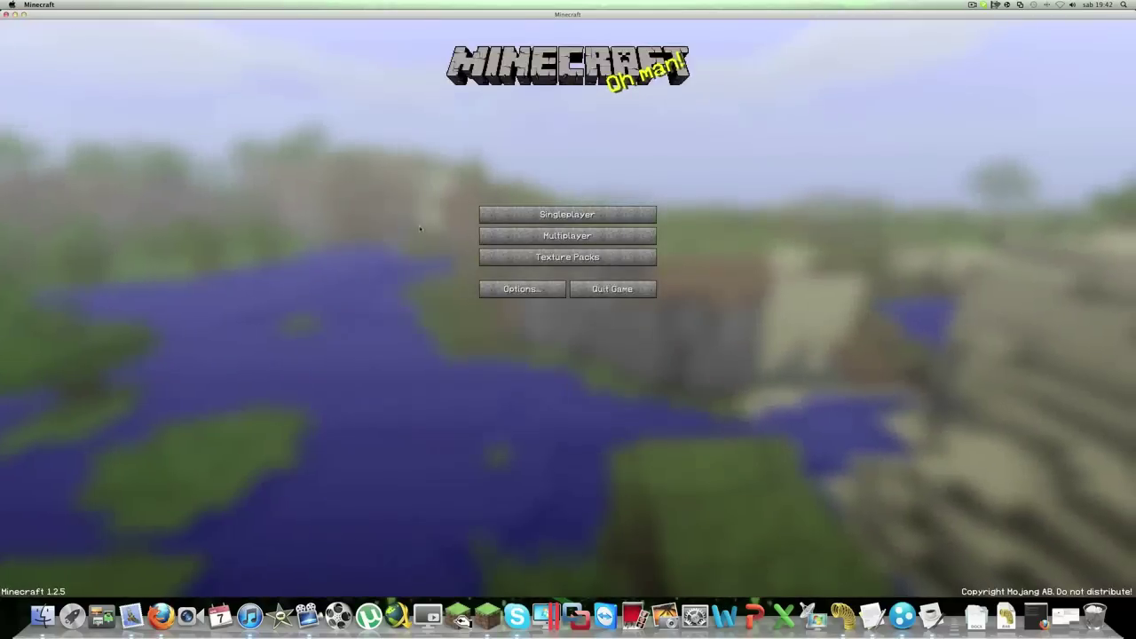
{"action": "left_click", "coordinate": [541, 236]}
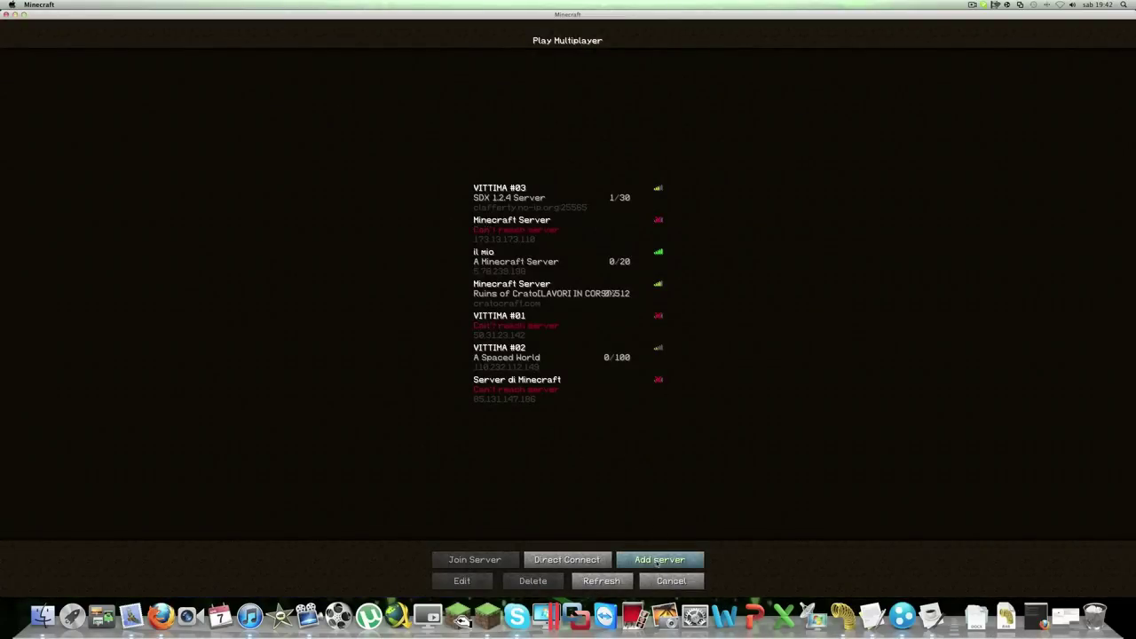
{"action": "left_click", "coordinate": [658, 561]}
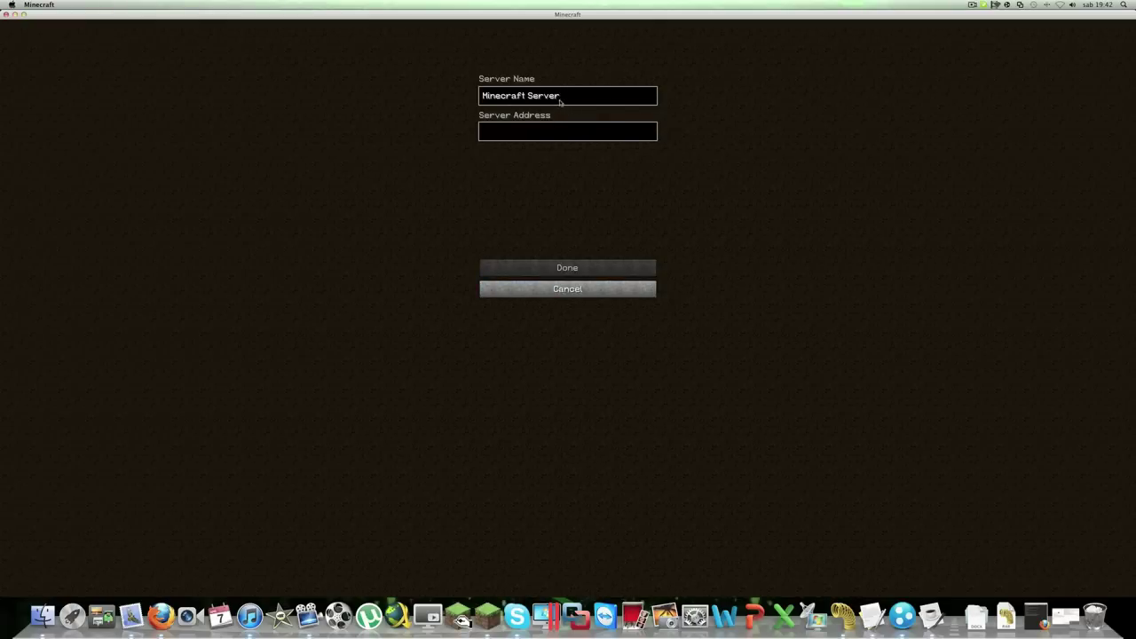
{"action": "left_click", "coordinate": [565, 290]}
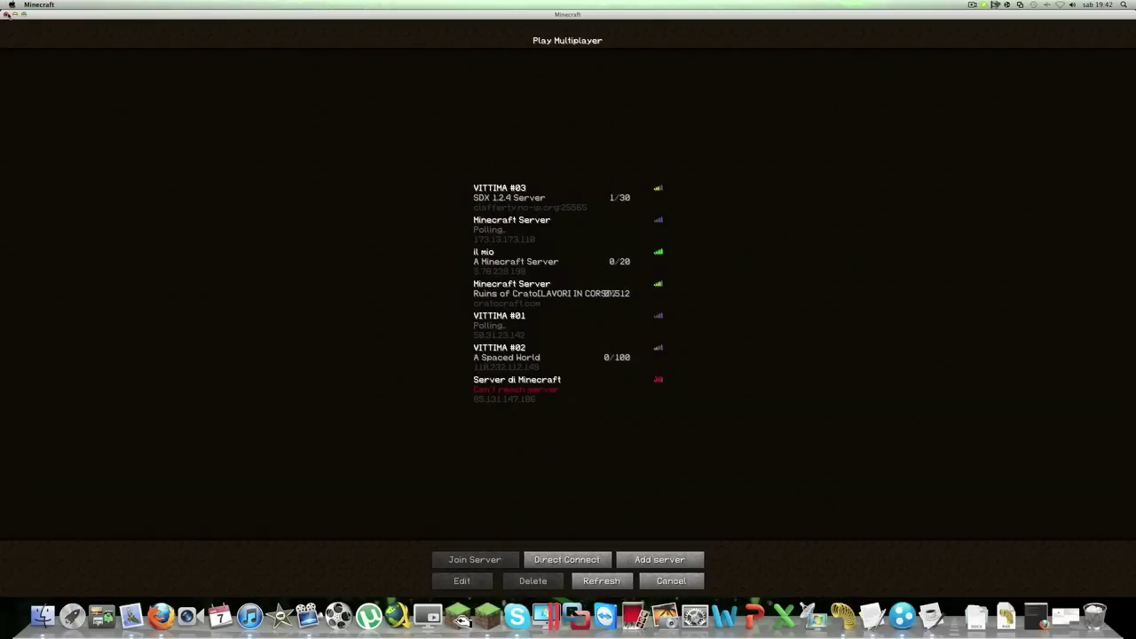
{"action": "left_click", "coordinate": [8, 16]}
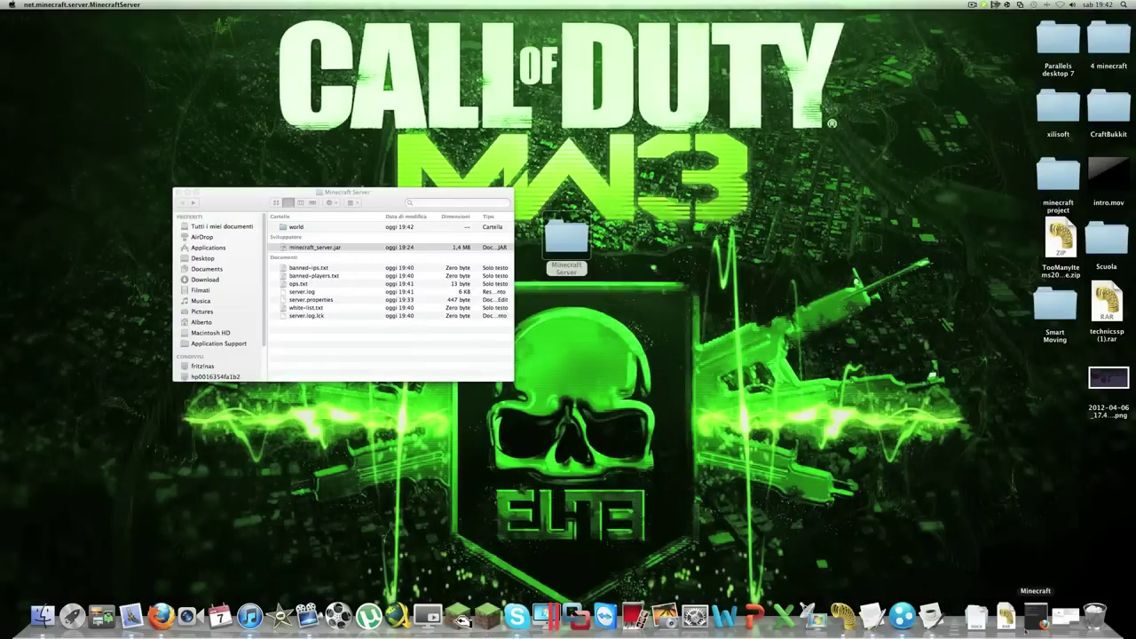
Shut down the Minecraft server with the 'stop' console command
{"action": "left_click", "coordinate": [930, 616]}
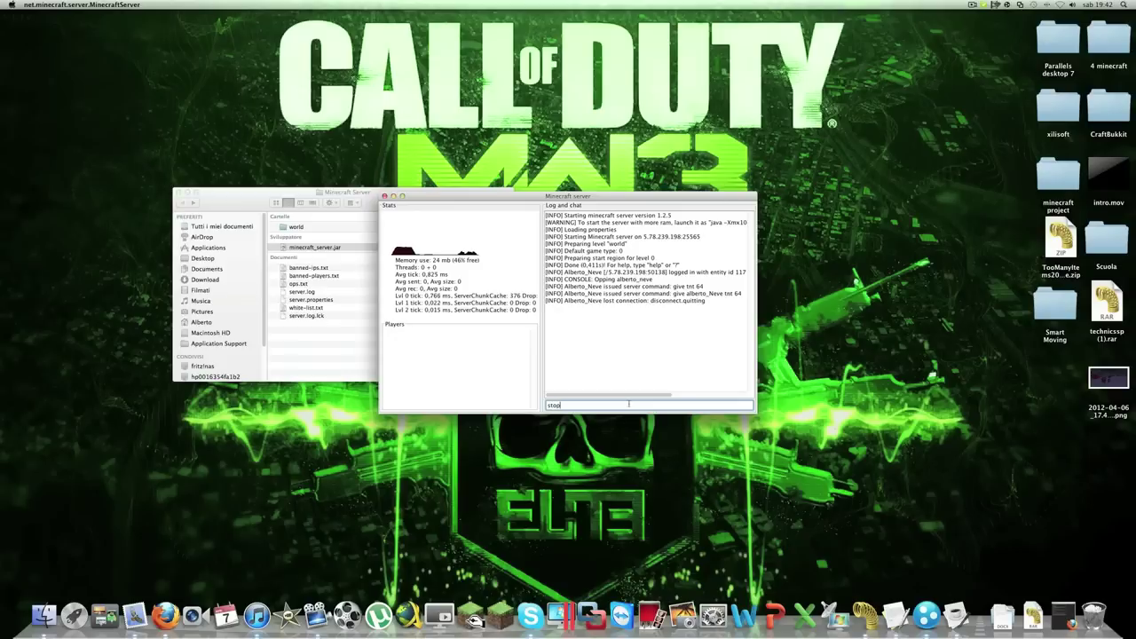
{"action": "key", "text": "Return"}
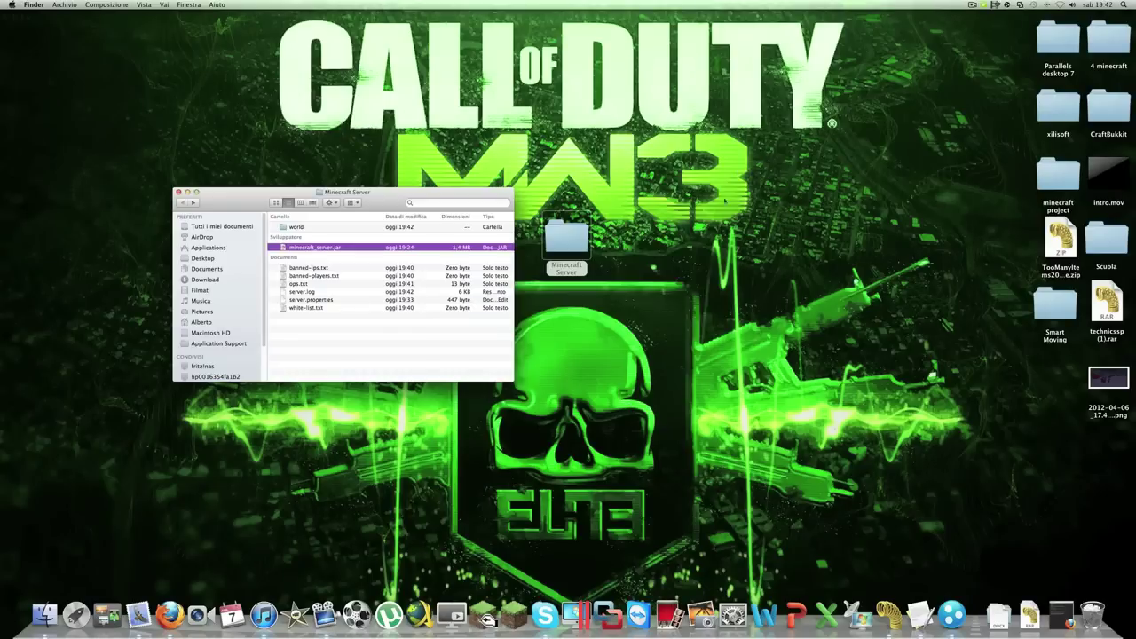
Move the Minecraft Server folder into the 4 minecraft folder
{"action": "left_click_drag", "start_coordinate": [530, 247], "coordinate": [623, 232]}
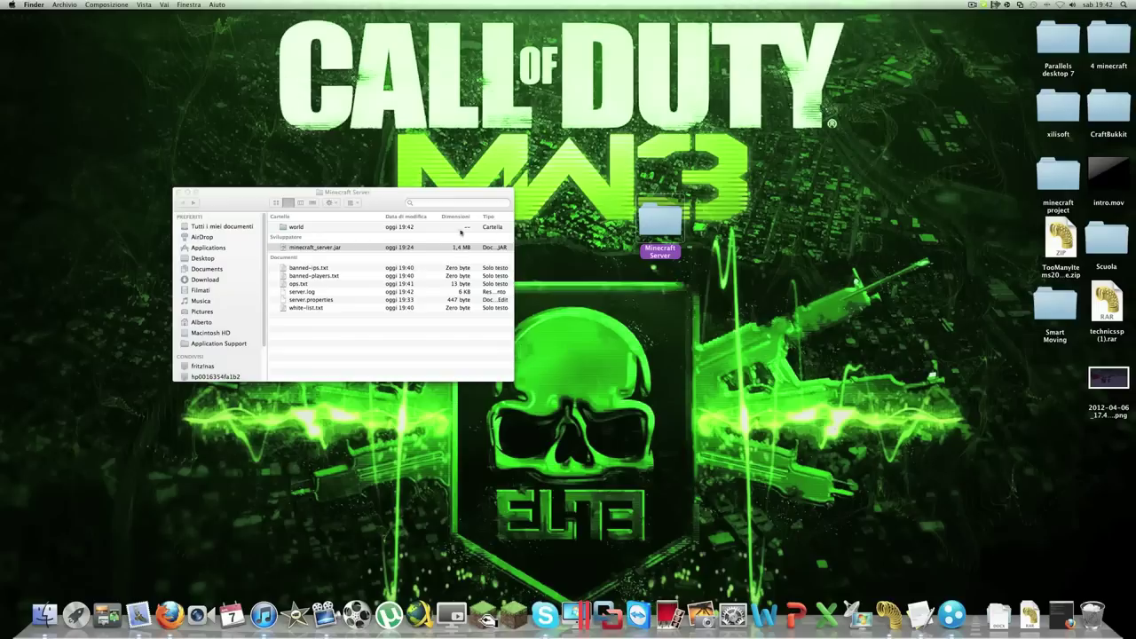
{"action": "left_click", "coordinate": [178, 192]}
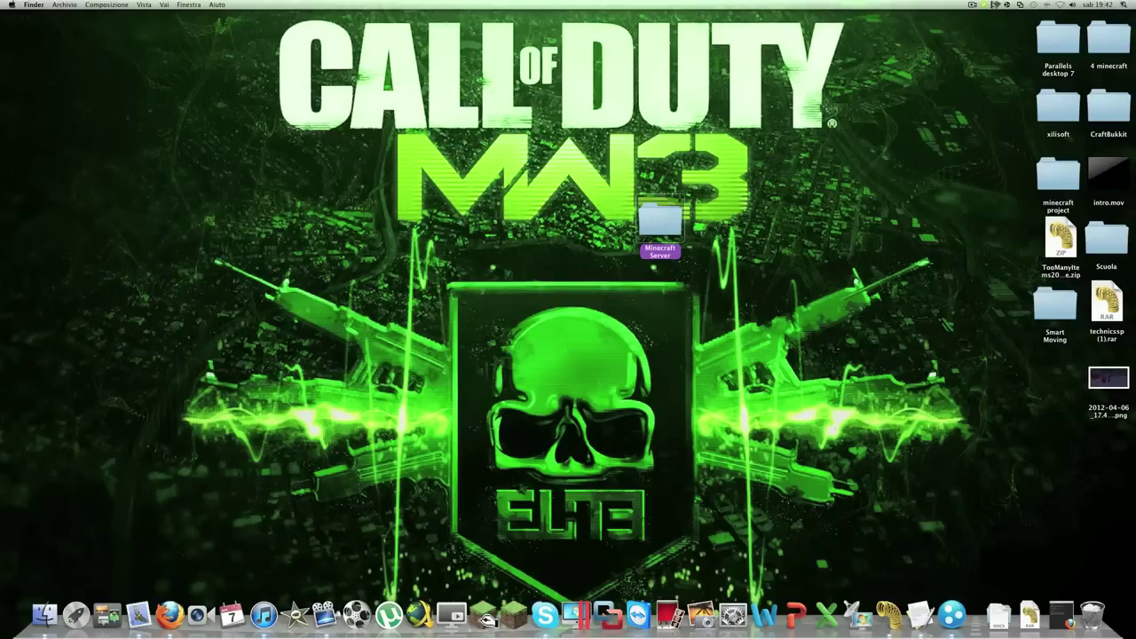
{"action": "left_click", "coordinate": [1110, 28]}
{"action": "double_click", "coordinate": [1109, 27]}
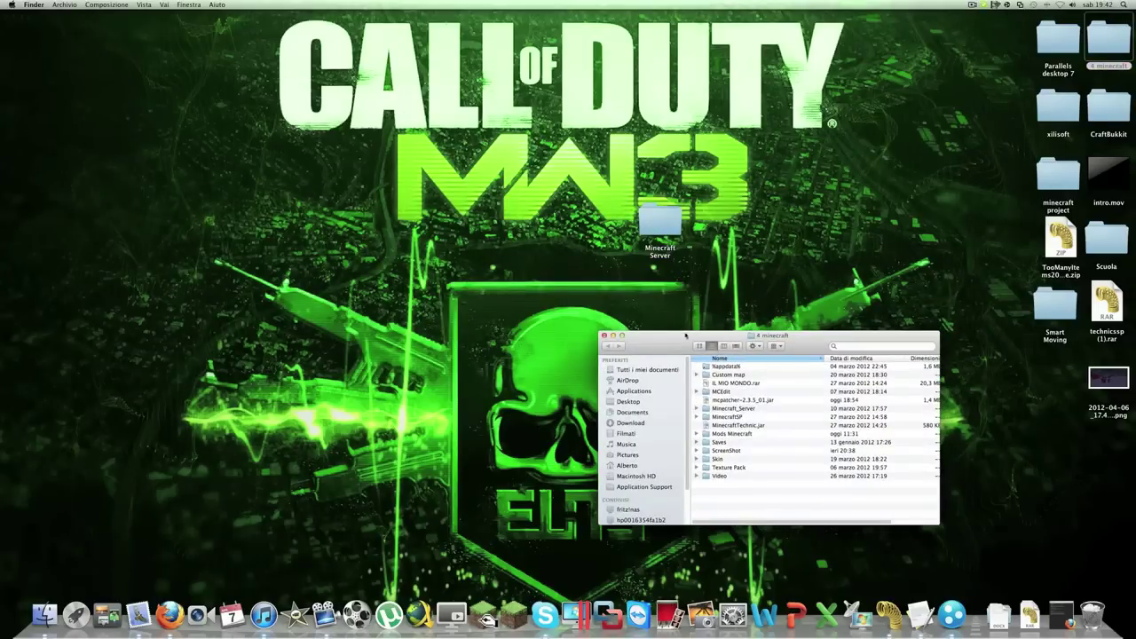
{"action": "left_click_drag", "start_coordinate": [686, 334], "coordinate": [530, 261]}
{"action": "left_click_drag", "start_coordinate": [659, 222], "coordinate": [607, 448]}
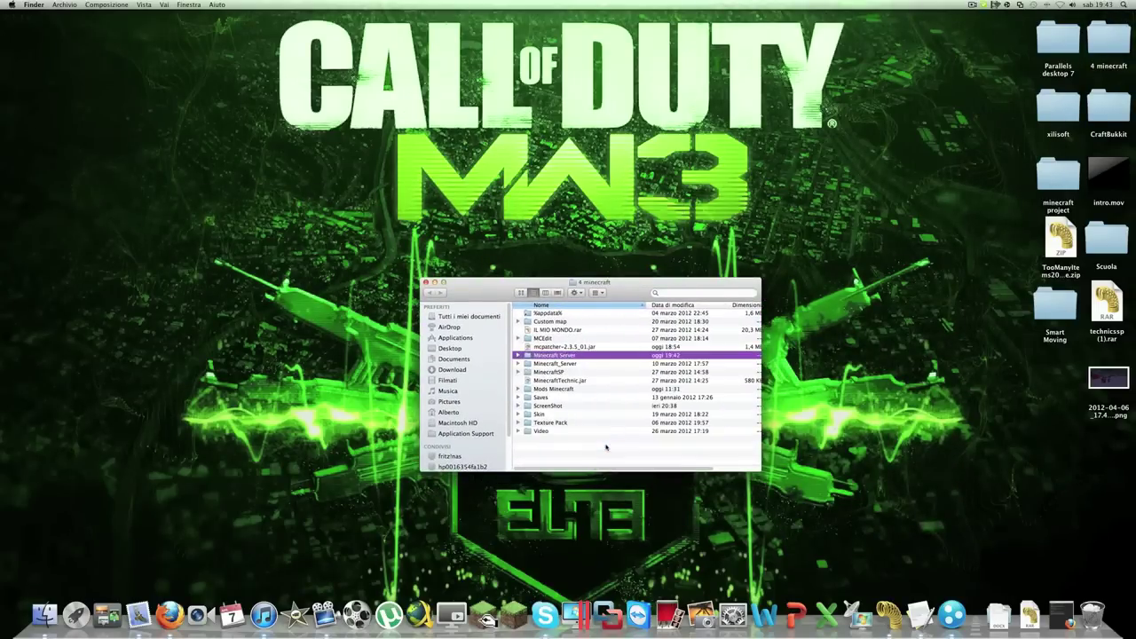
Trash Minecraft_Server, empty the Trash, and launch MinecraftTechnic.jar from 4 minecraft
{"action": "left_click_drag", "start_coordinate": [554, 364], "coordinate": [1092, 612]}
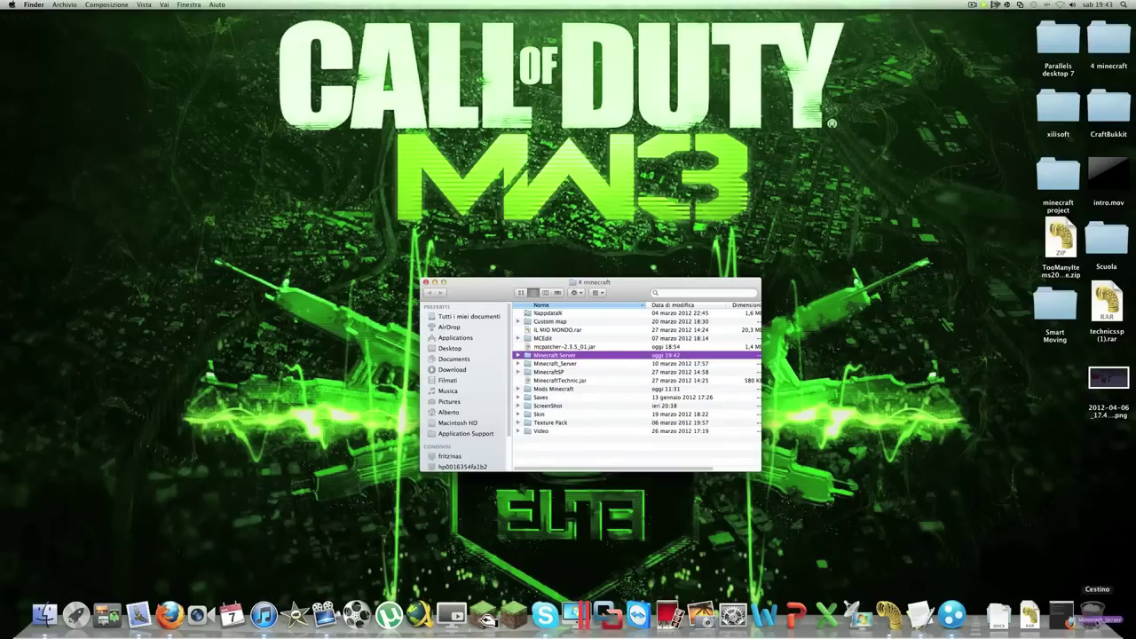
{"action": "right_click", "coordinate": [1091, 612]}
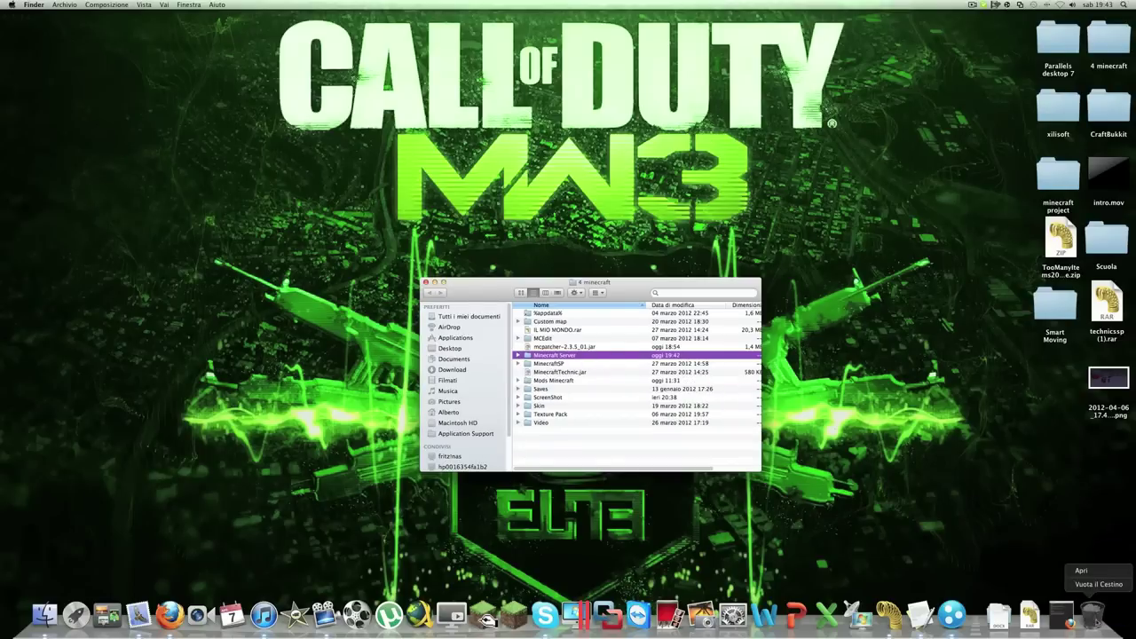
{"action": "left_click", "coordinate": [1095, 584]}
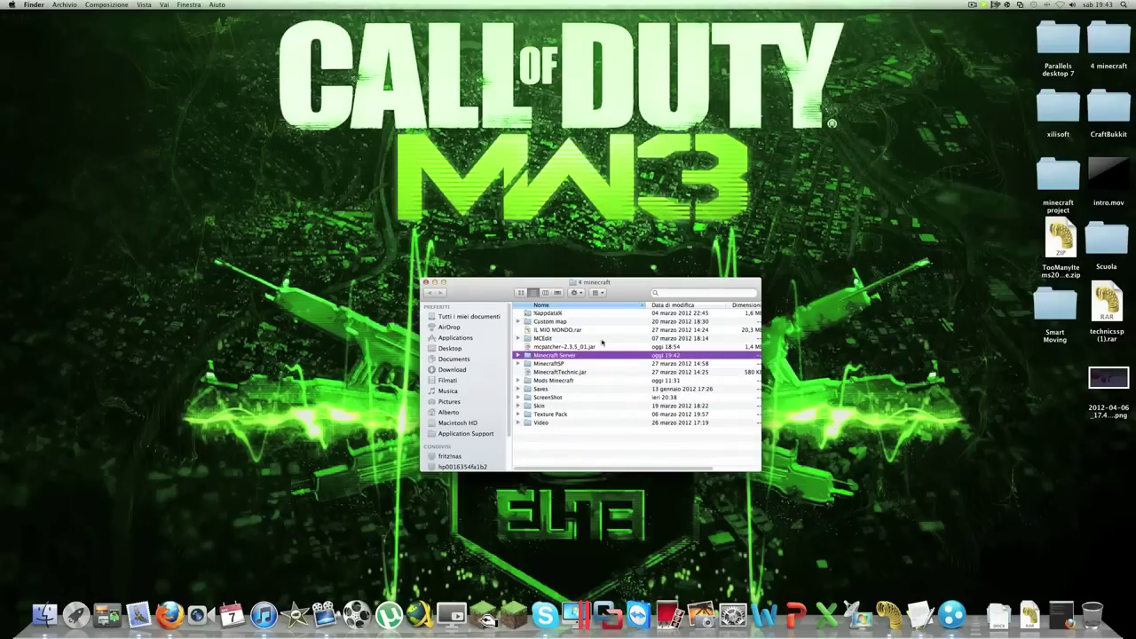
{"action": "left_click", "coordinate": [425, 282]}
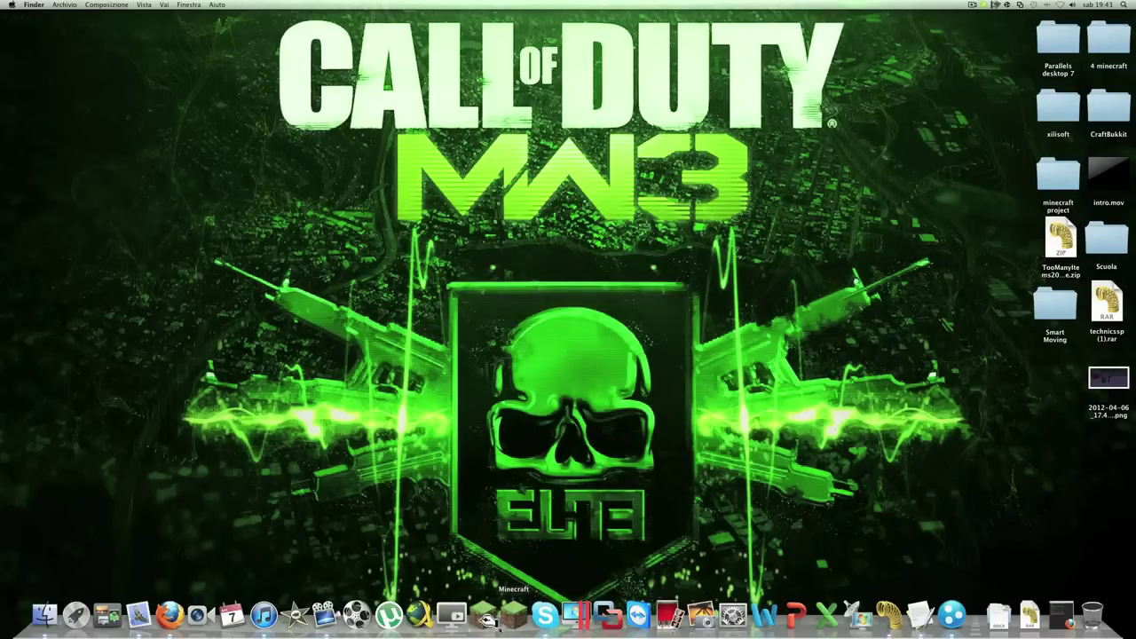
{"action": "double_click", "coordinate": [1110, 41]}
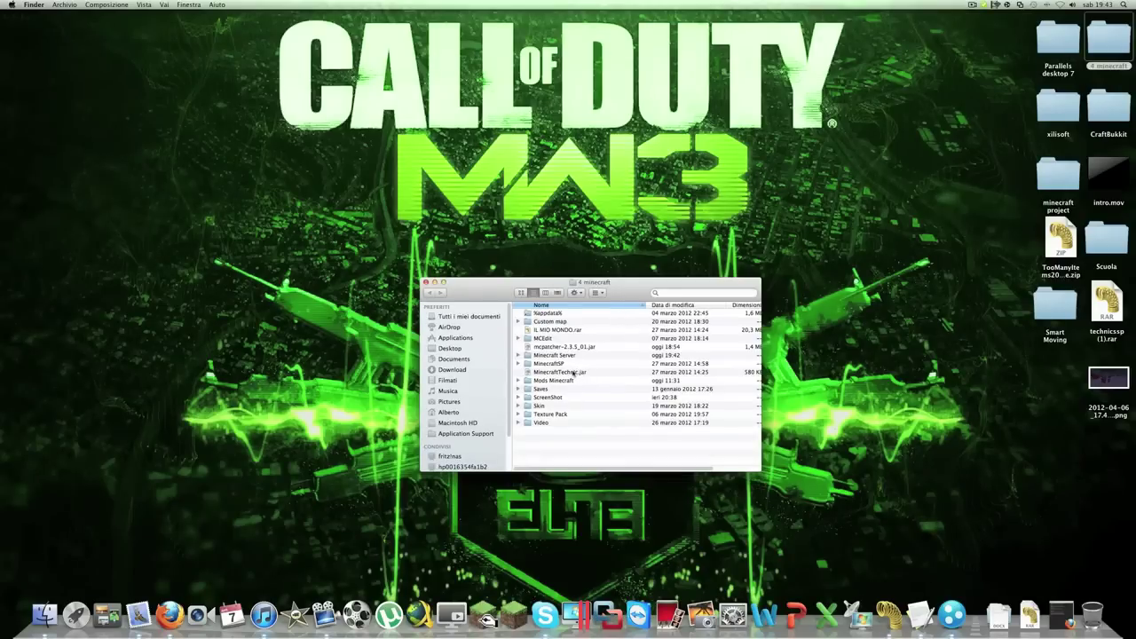
{"action": "double_click", "coordinate": [575, 372]}
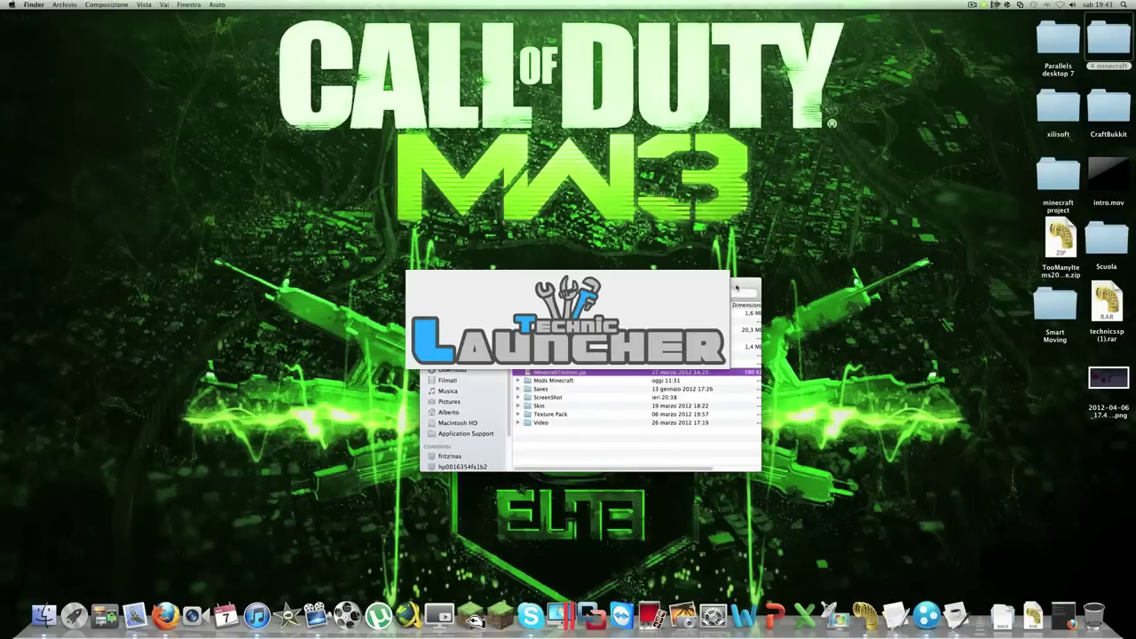
Close the 4 minecraft window, select the Tekkit modpack, and quit Technic Launcher
{"action": "left_click_drag", "start_coordinate": [733, 286], "coordinate": [838, 97]}
{"action": "left_click", "coordinate": [529, 92]}
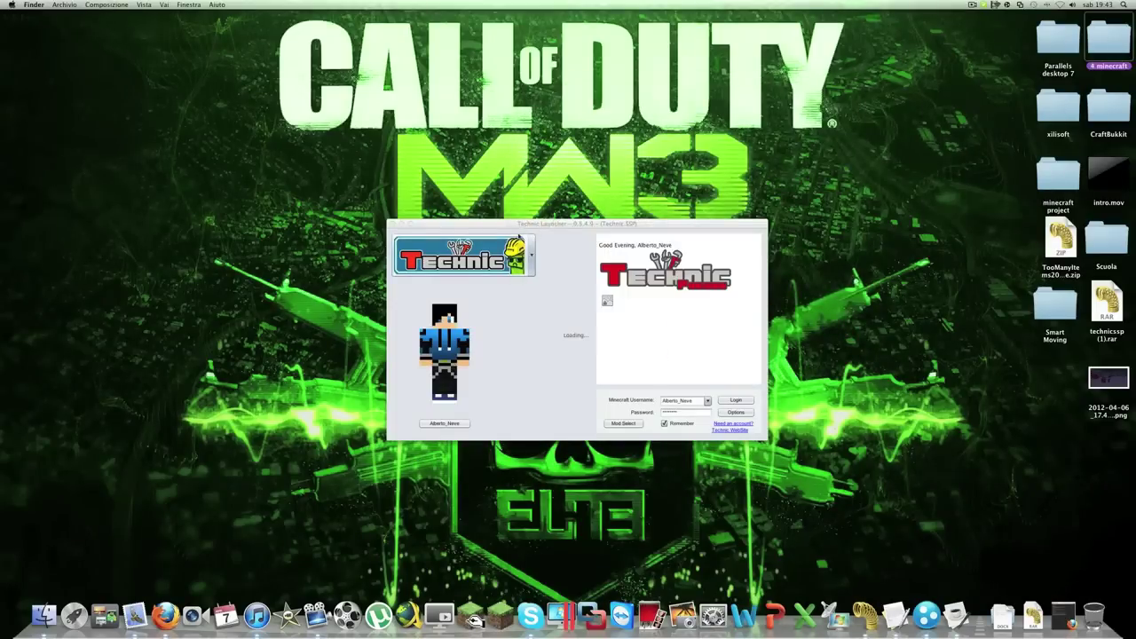
{"action": "left_click", "coordinate": [530, 253]}
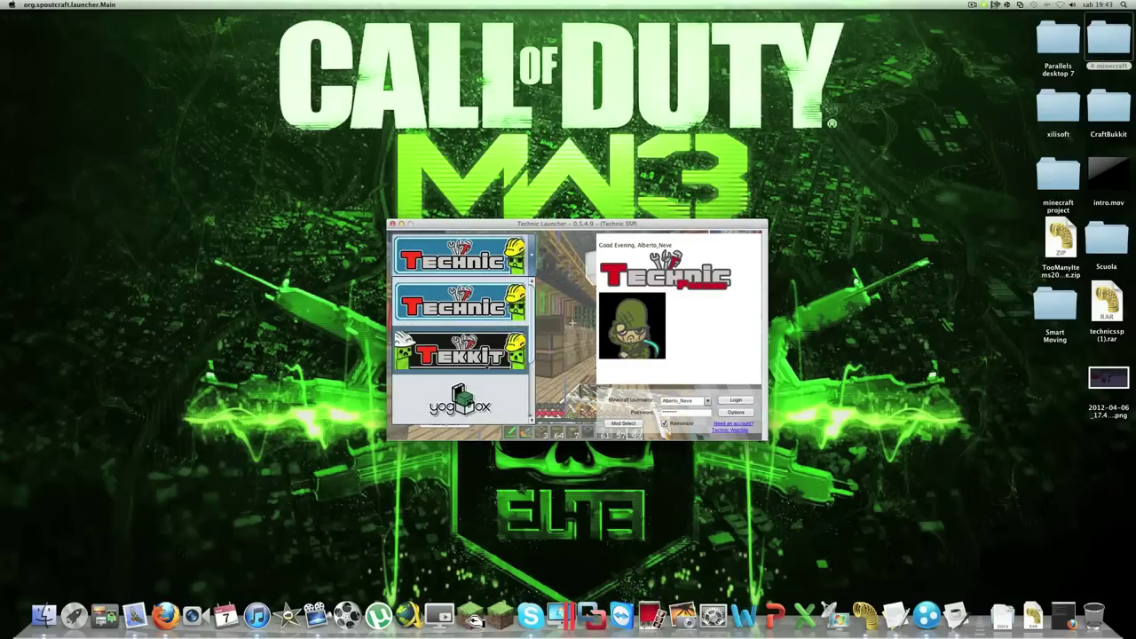
{"action": "left_click", "coordinate": [459, 352]}
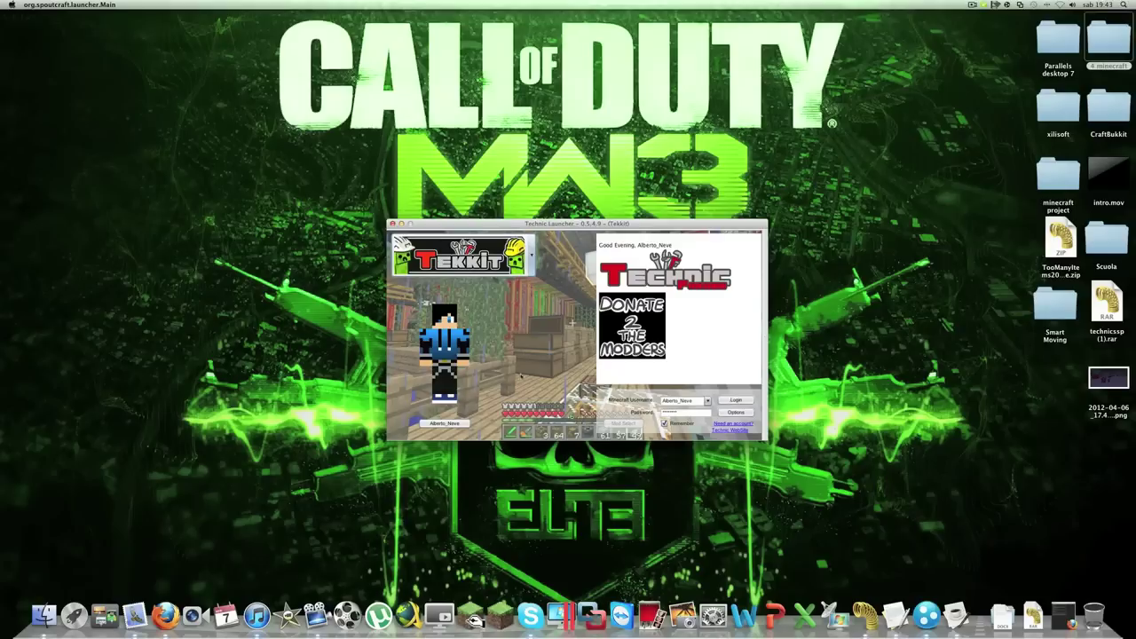
{"action": "left_click", "coordinate": [460, 255]}
{"action": "left_click", "coordinate": [460, 256]}
{"action": "left_click", "coordinate": [393, 223]}
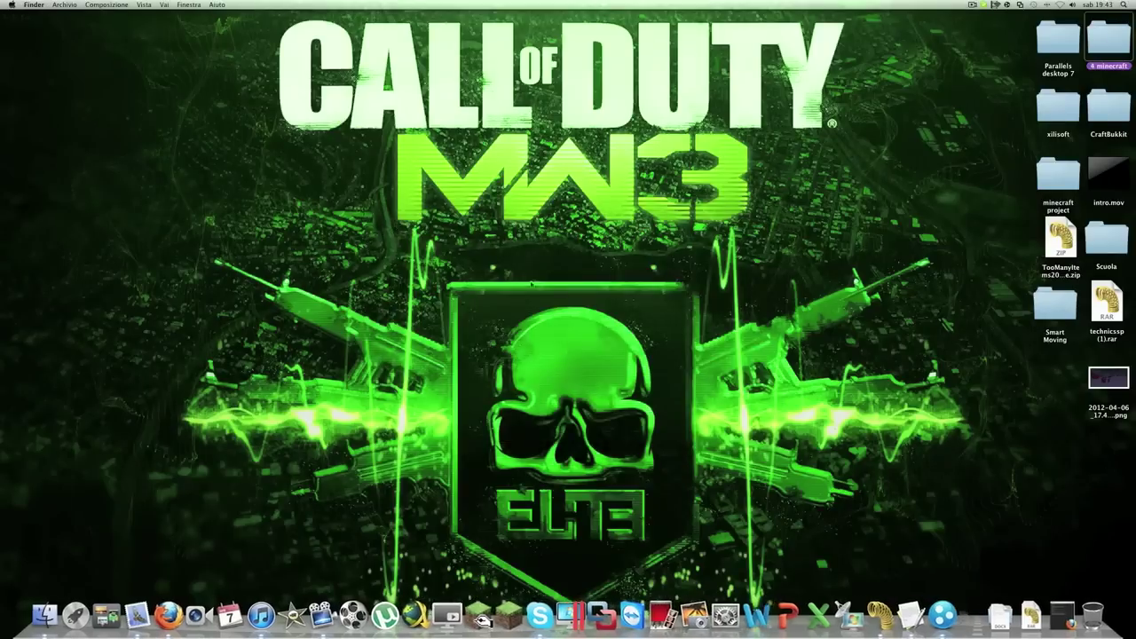